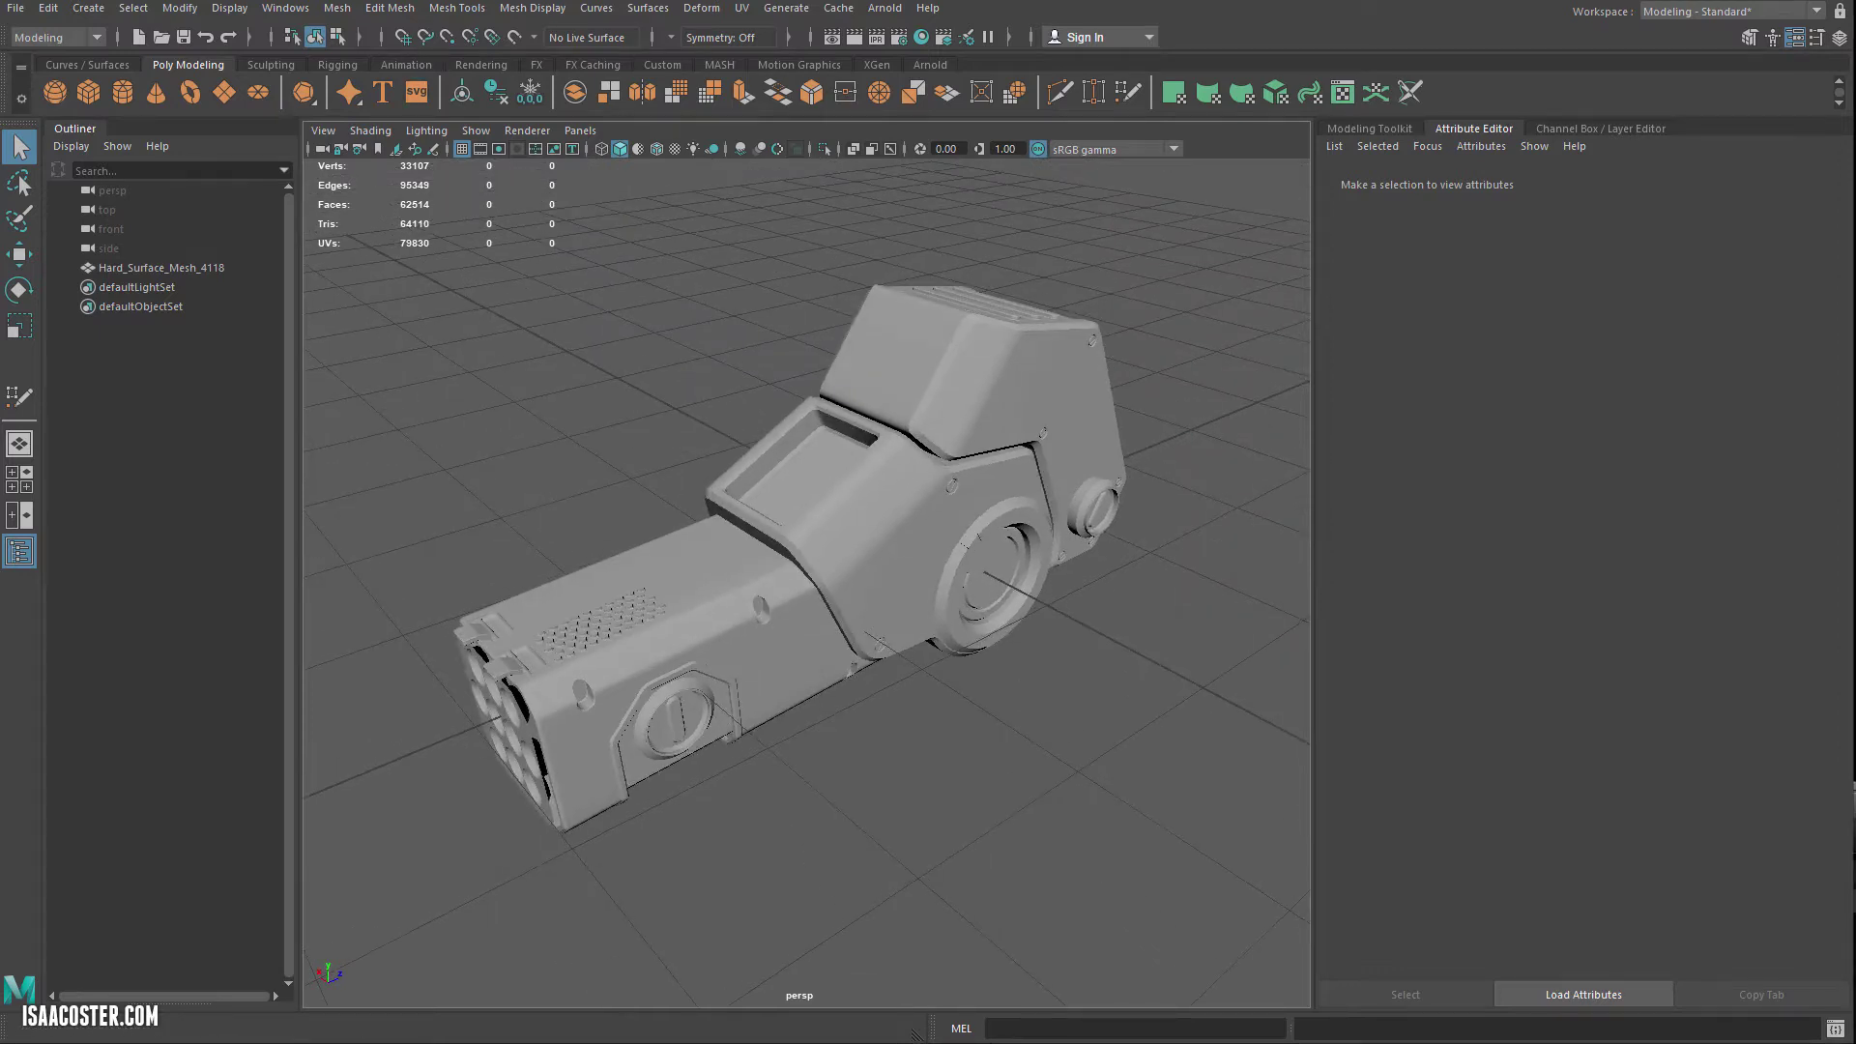
Step: Hide the viewport grid
{"action": "left_click", "coordinate": [229, 8]}
{"action": "left_click", "coordinate": [252, 49]}
{"action": "left_click_drag", "start_coordinate": [663, 281], "coordinate": [806, 484], "text": "alt"}
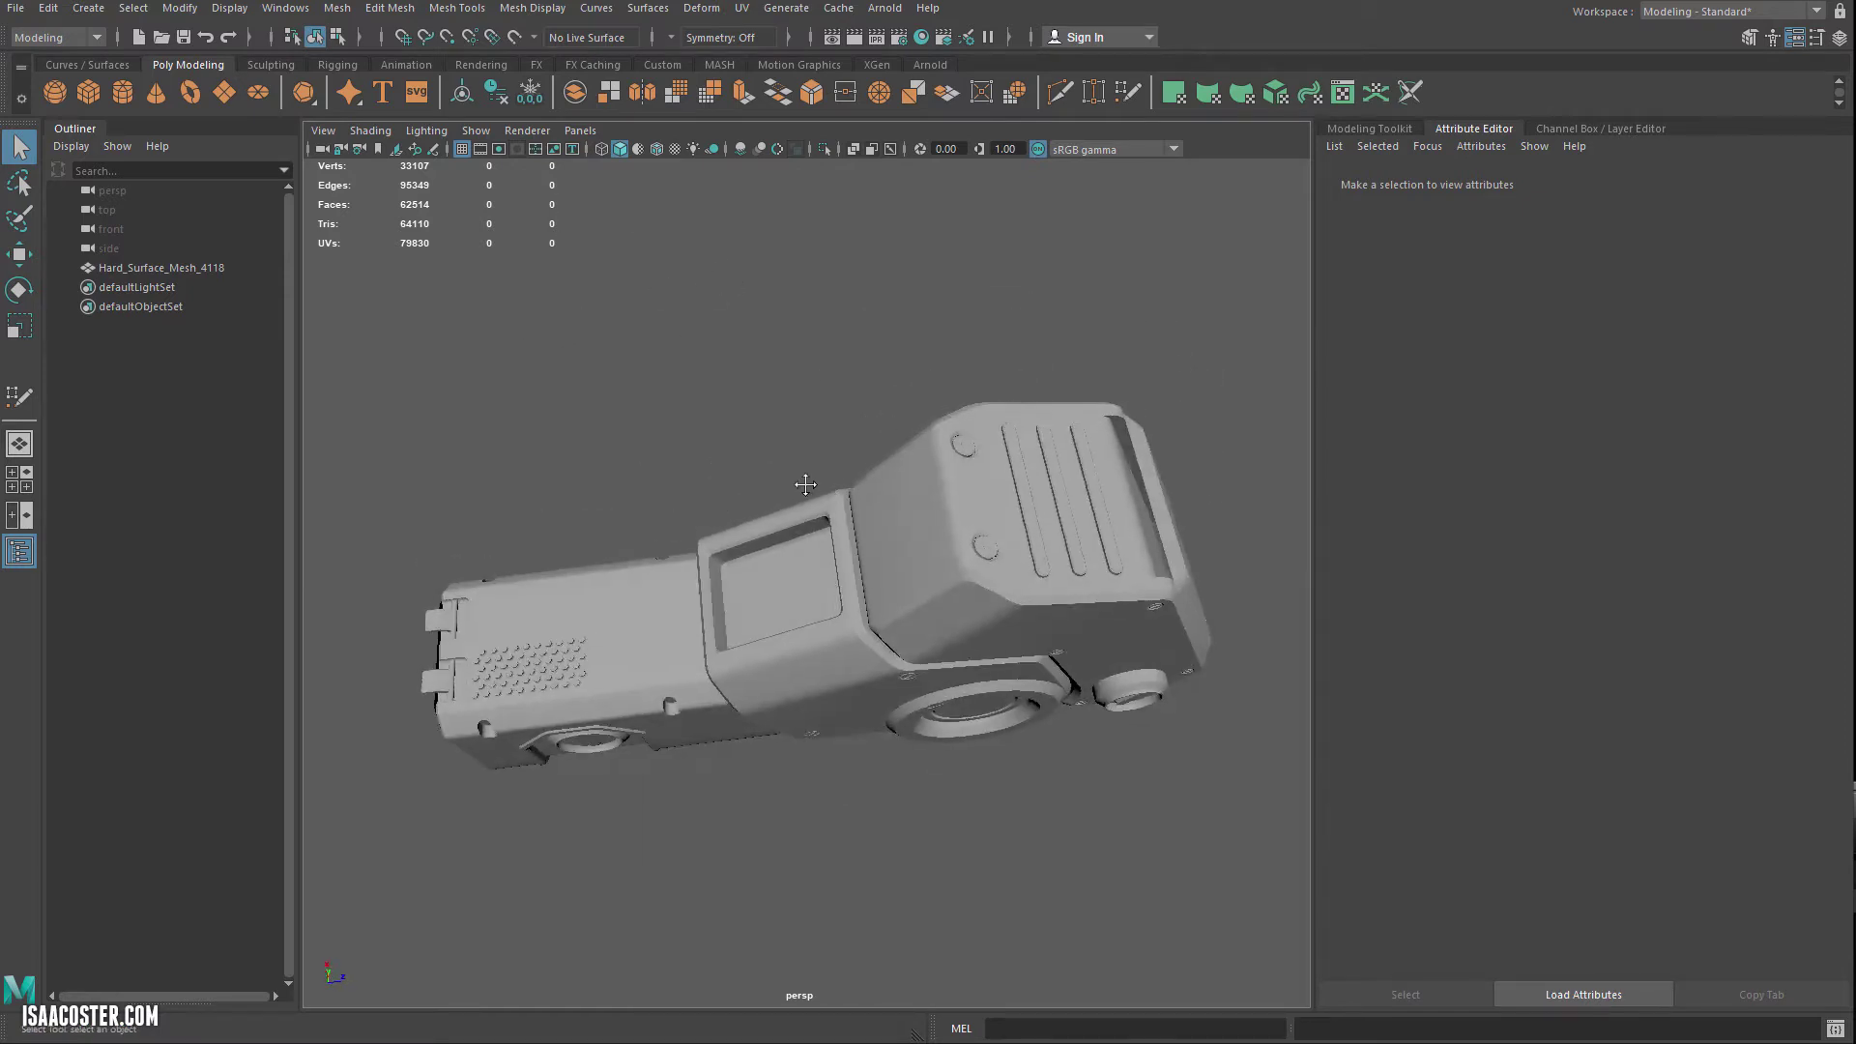
Step: Select all connected faces of the rear cover plate on the upper housing, with the Move tool active
{"action": "middle_click_drag", "start_coordinate": [805, 484], "coordinate": [639, 480], "text": "alt"}
{"action": "right_click_drag", "start_coordinate": [638, 480], "coordinate": [894, 571], "text": "alt"}
{"action": "left_click_drag", "start_coordinate": [895, 570], "coordinate": [957, 472], "text": "alt"}
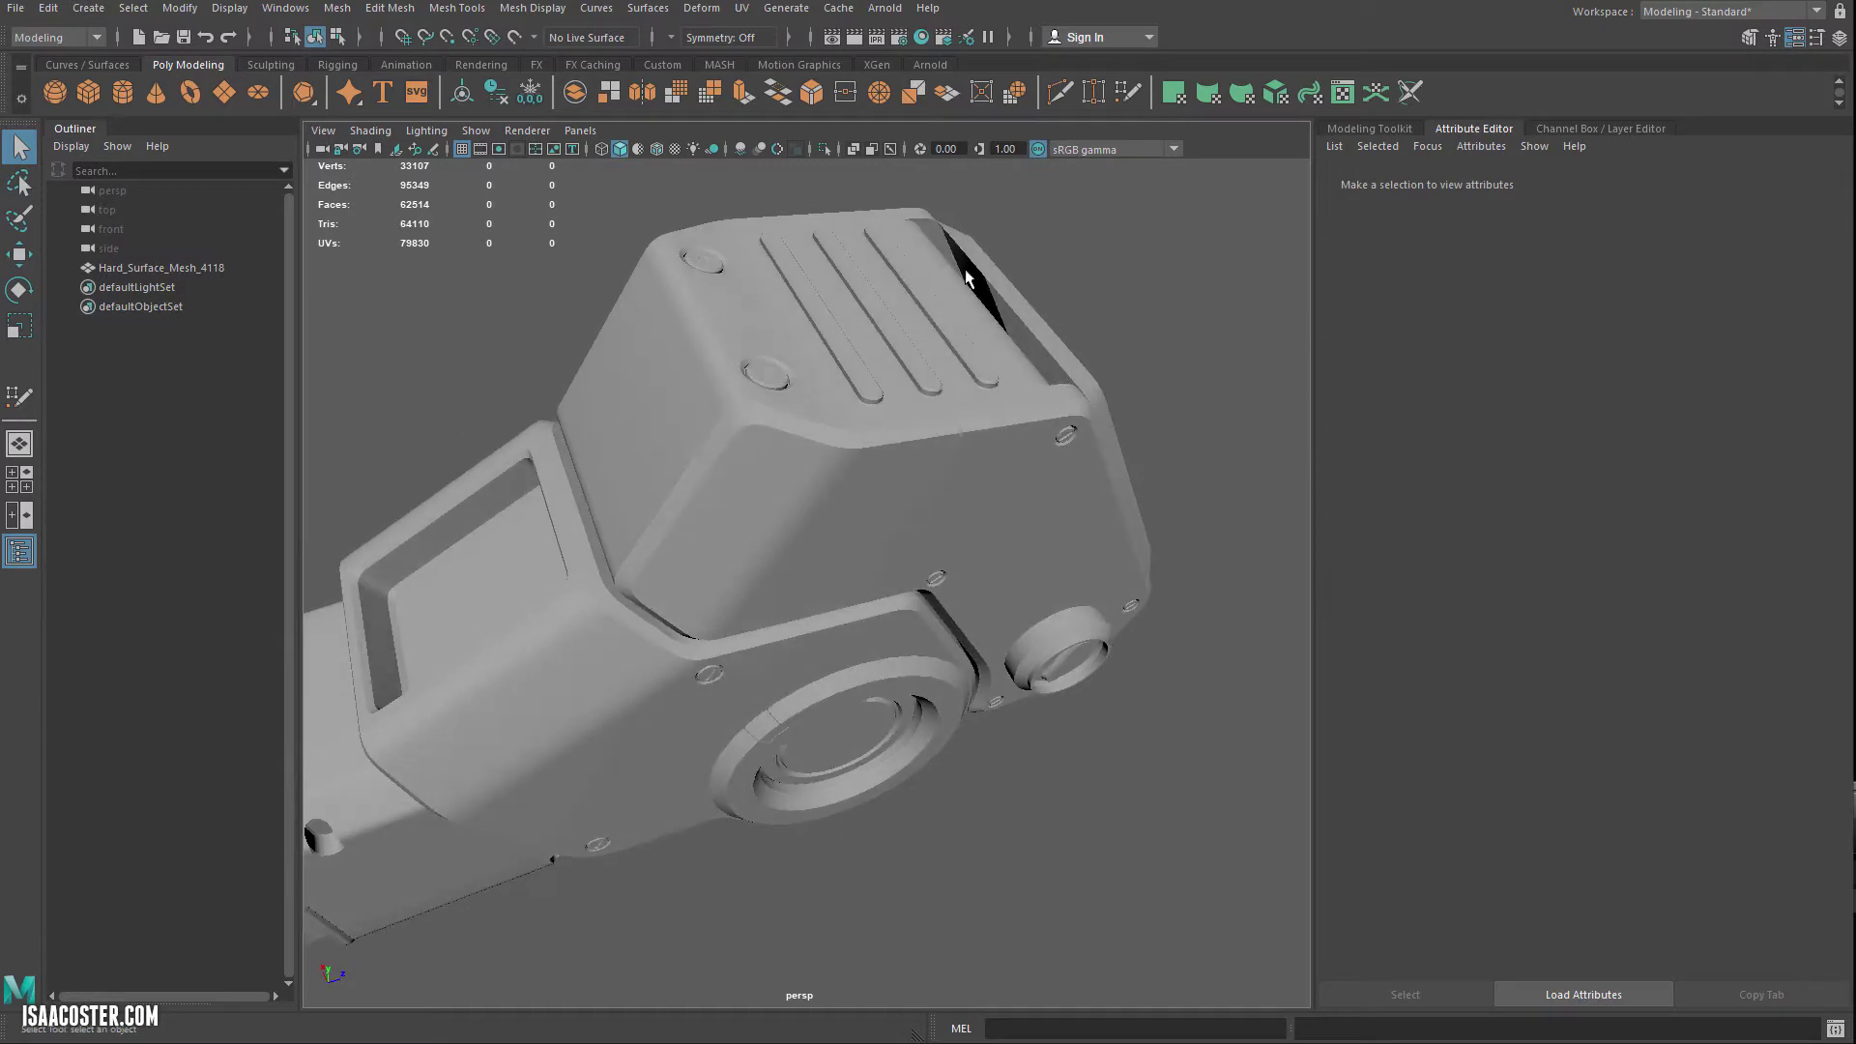
{"action": "left_click_drag", "start_coordinate": [959, 264], "coordinate": [908, 398], "text": "alt"}
{"action": "right_click_drag", "start_coordinate": [908, 398], "coordinate": [1089, 391], "text": "alt"}
{"action": "middle_click_drag", "start_coordinate": [1267, 399], "coordinate": [1200, 497], "text": "alt"}
{"action": "left_click_drag", "start_coordinate": [1028, 330], "coordinate": [981, 633], "text": "alt"}
{"action": "left_click", "coordinate": [907, 463]}
{"action": "key", "text": "w"}
{"action": "left_click_drag", "start_coordinate": [1014, 476], "coordinate": [1049, 468], "text": "alt"}
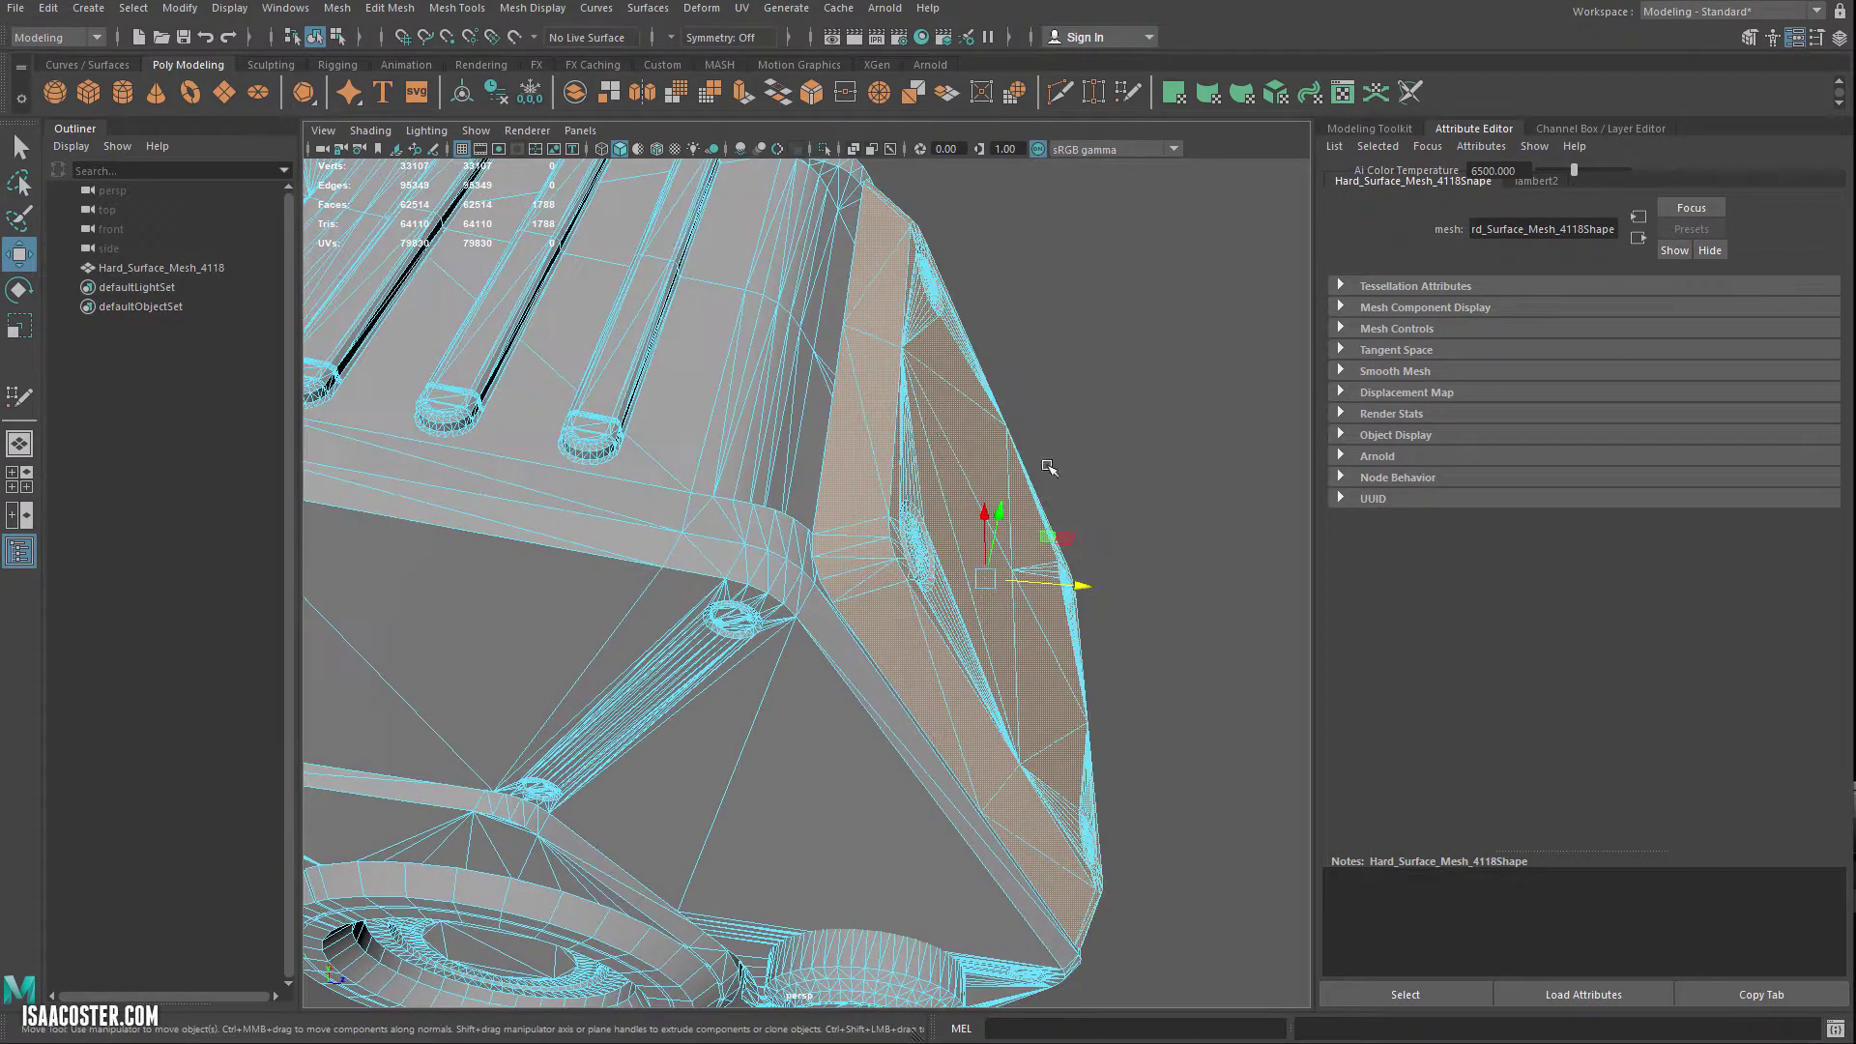
{"action": "left_click", "coordinate": [1171, 355]}
{"action": "double_click", "coordinate": [979, 426]}
{"action": "left_click_drag", "start_coordinate": [1174, 422], "coordinate": [1169, 427], "text": "alt"}
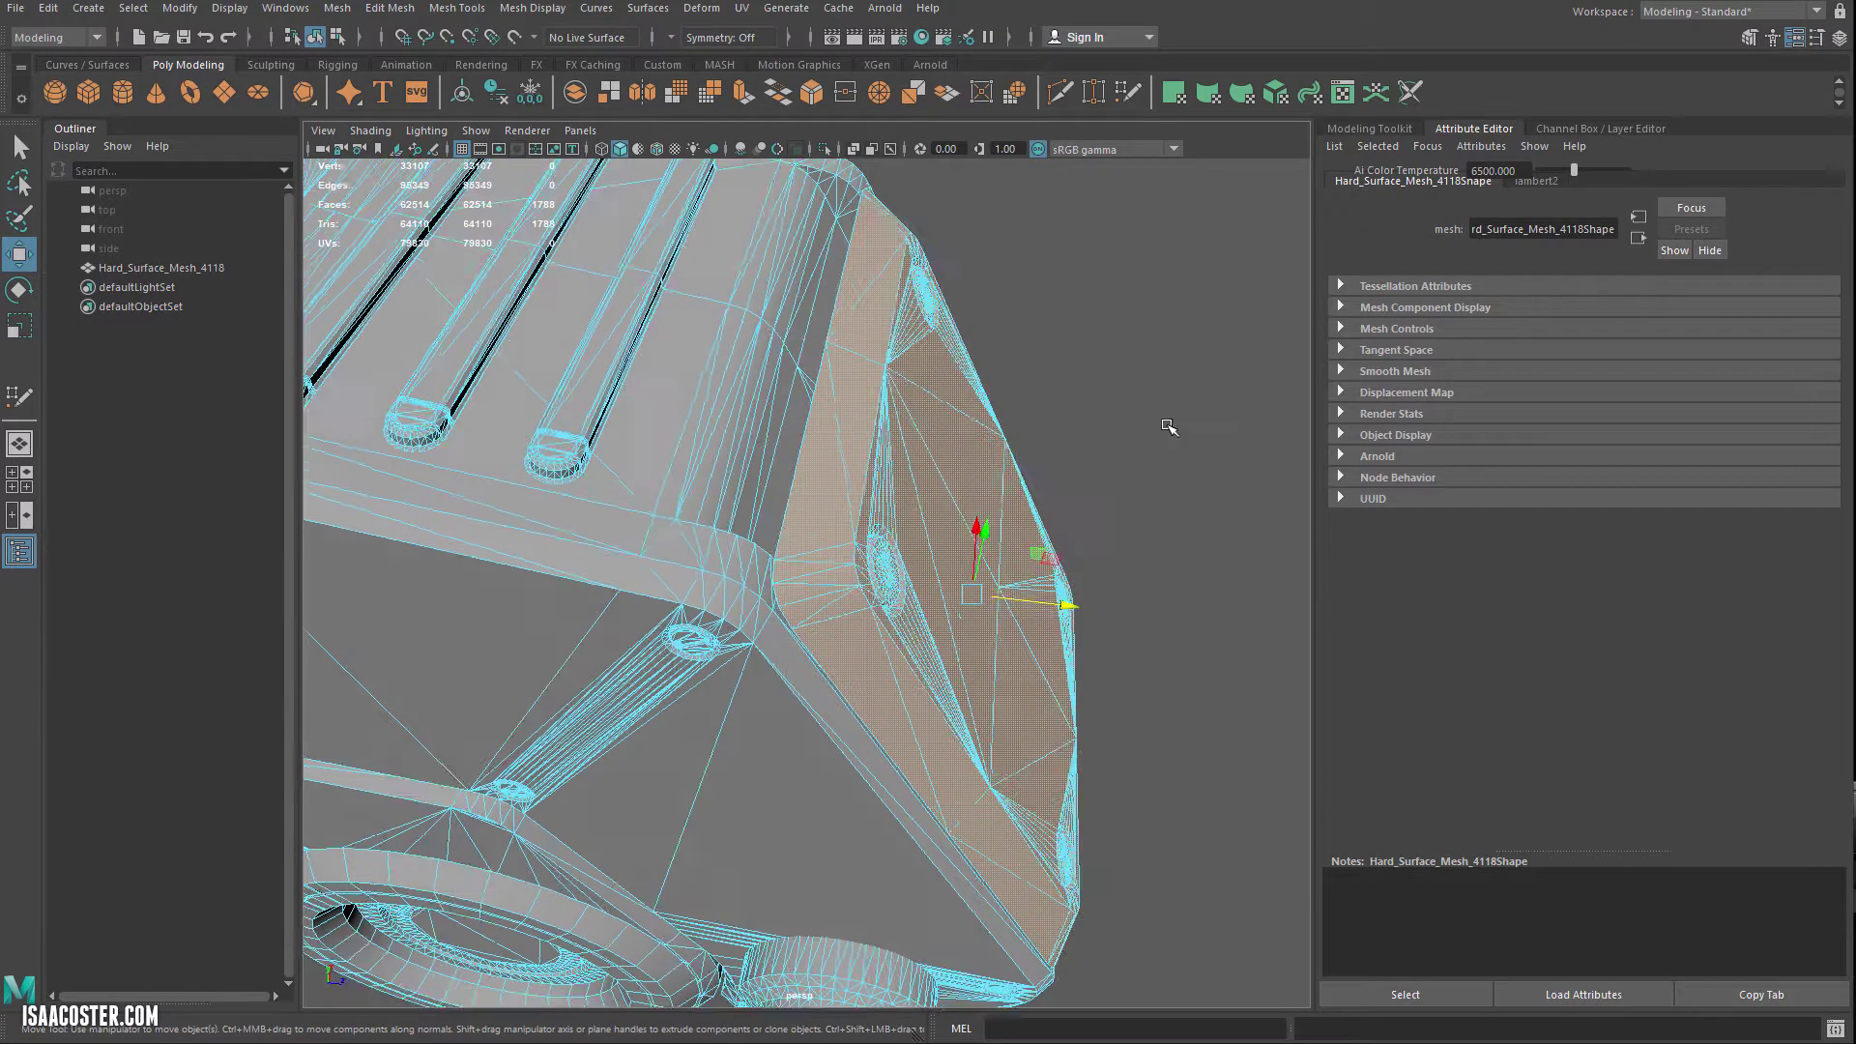
{"action": "key", "text": "F8"}
{"action": "left_click", "coordinate": [1158, 419]}
{"action": "left_click", "coordinate": [950, 429]}
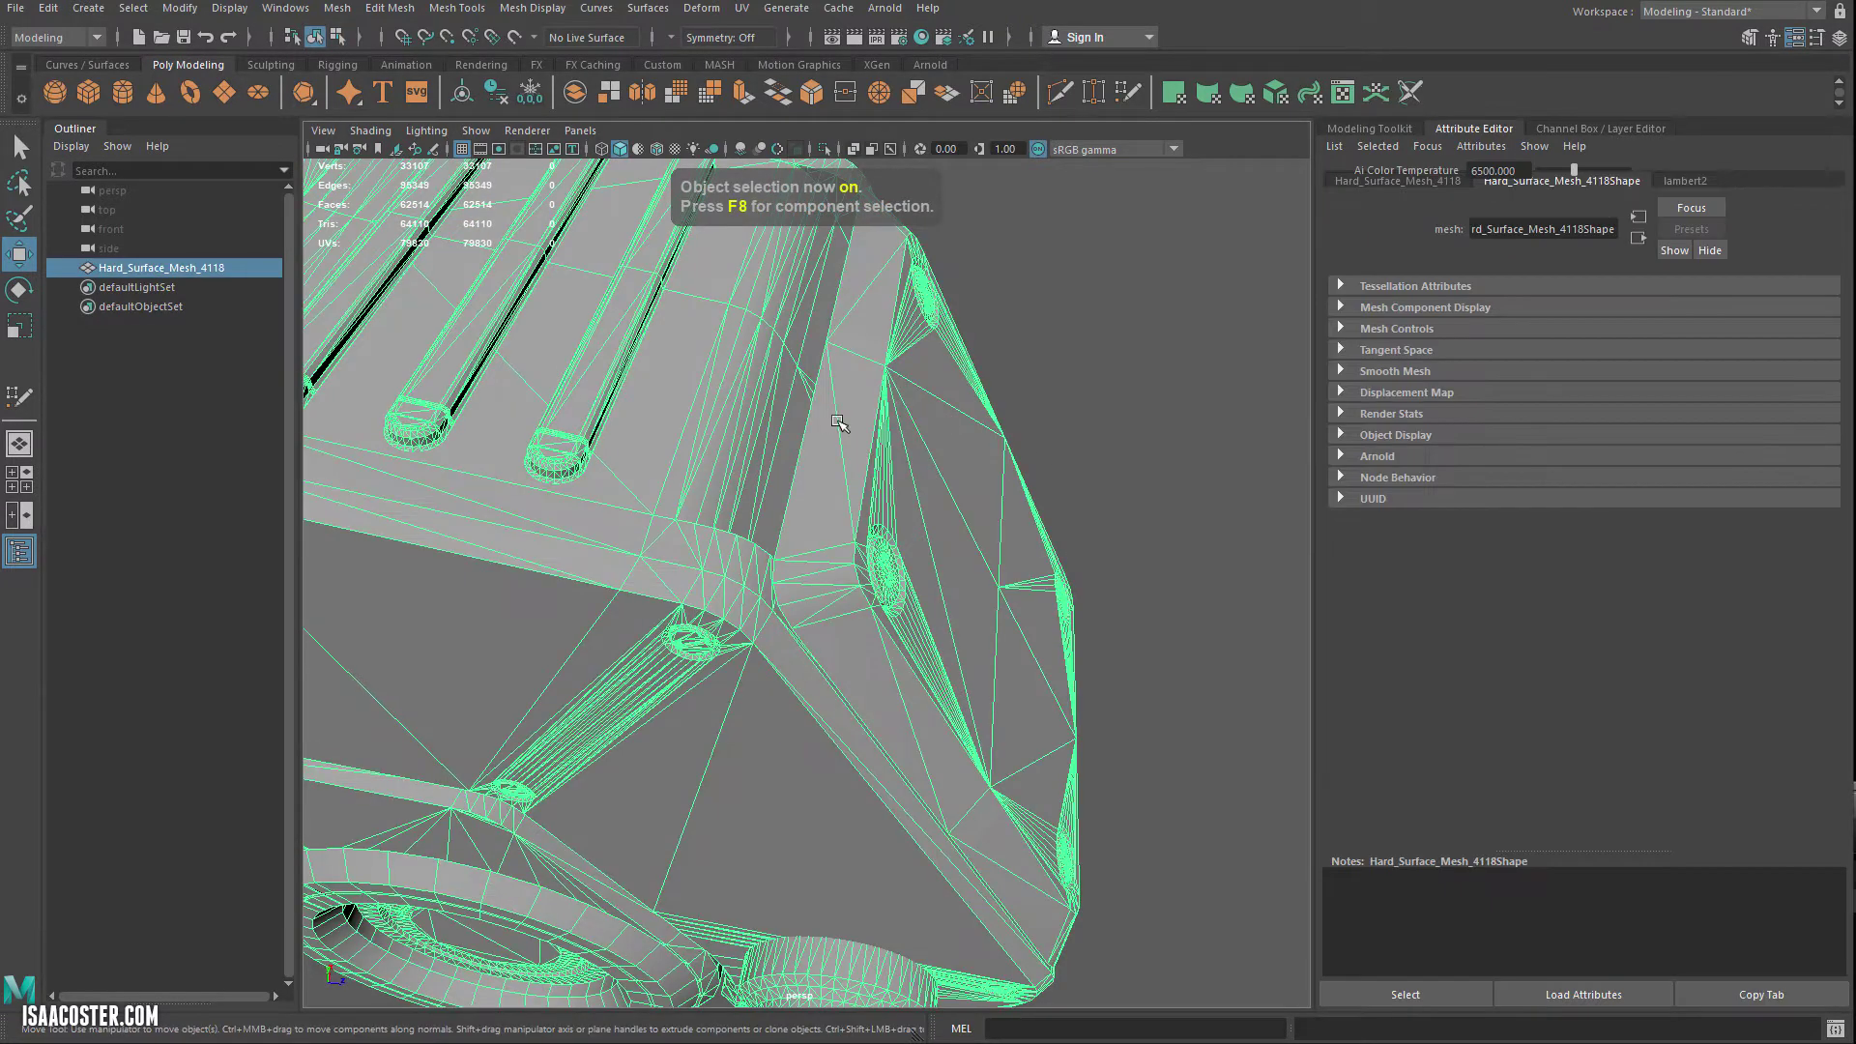
{"action": "right_click", "coordinate": [863, 400]}
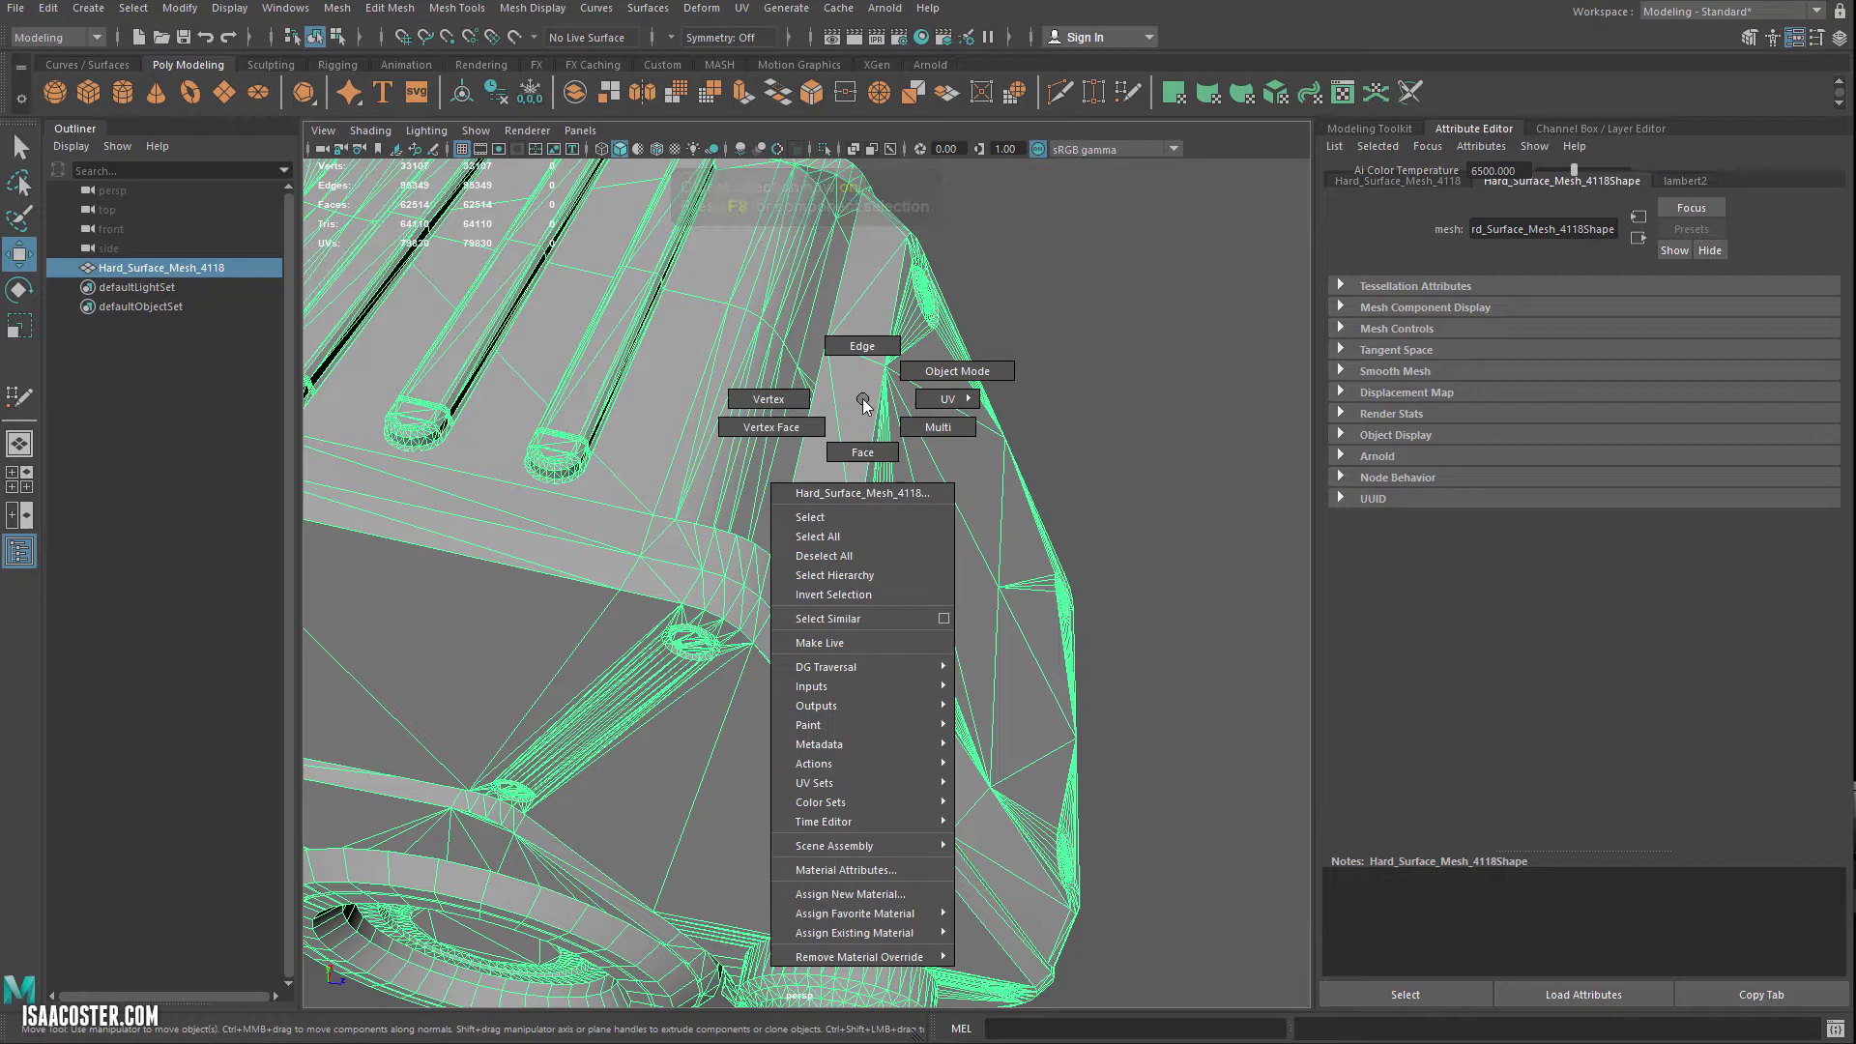
{"action": "left_click", "coordinate": [978, 371]}
{"action": "right_click", "coordinate": [828, 400]}
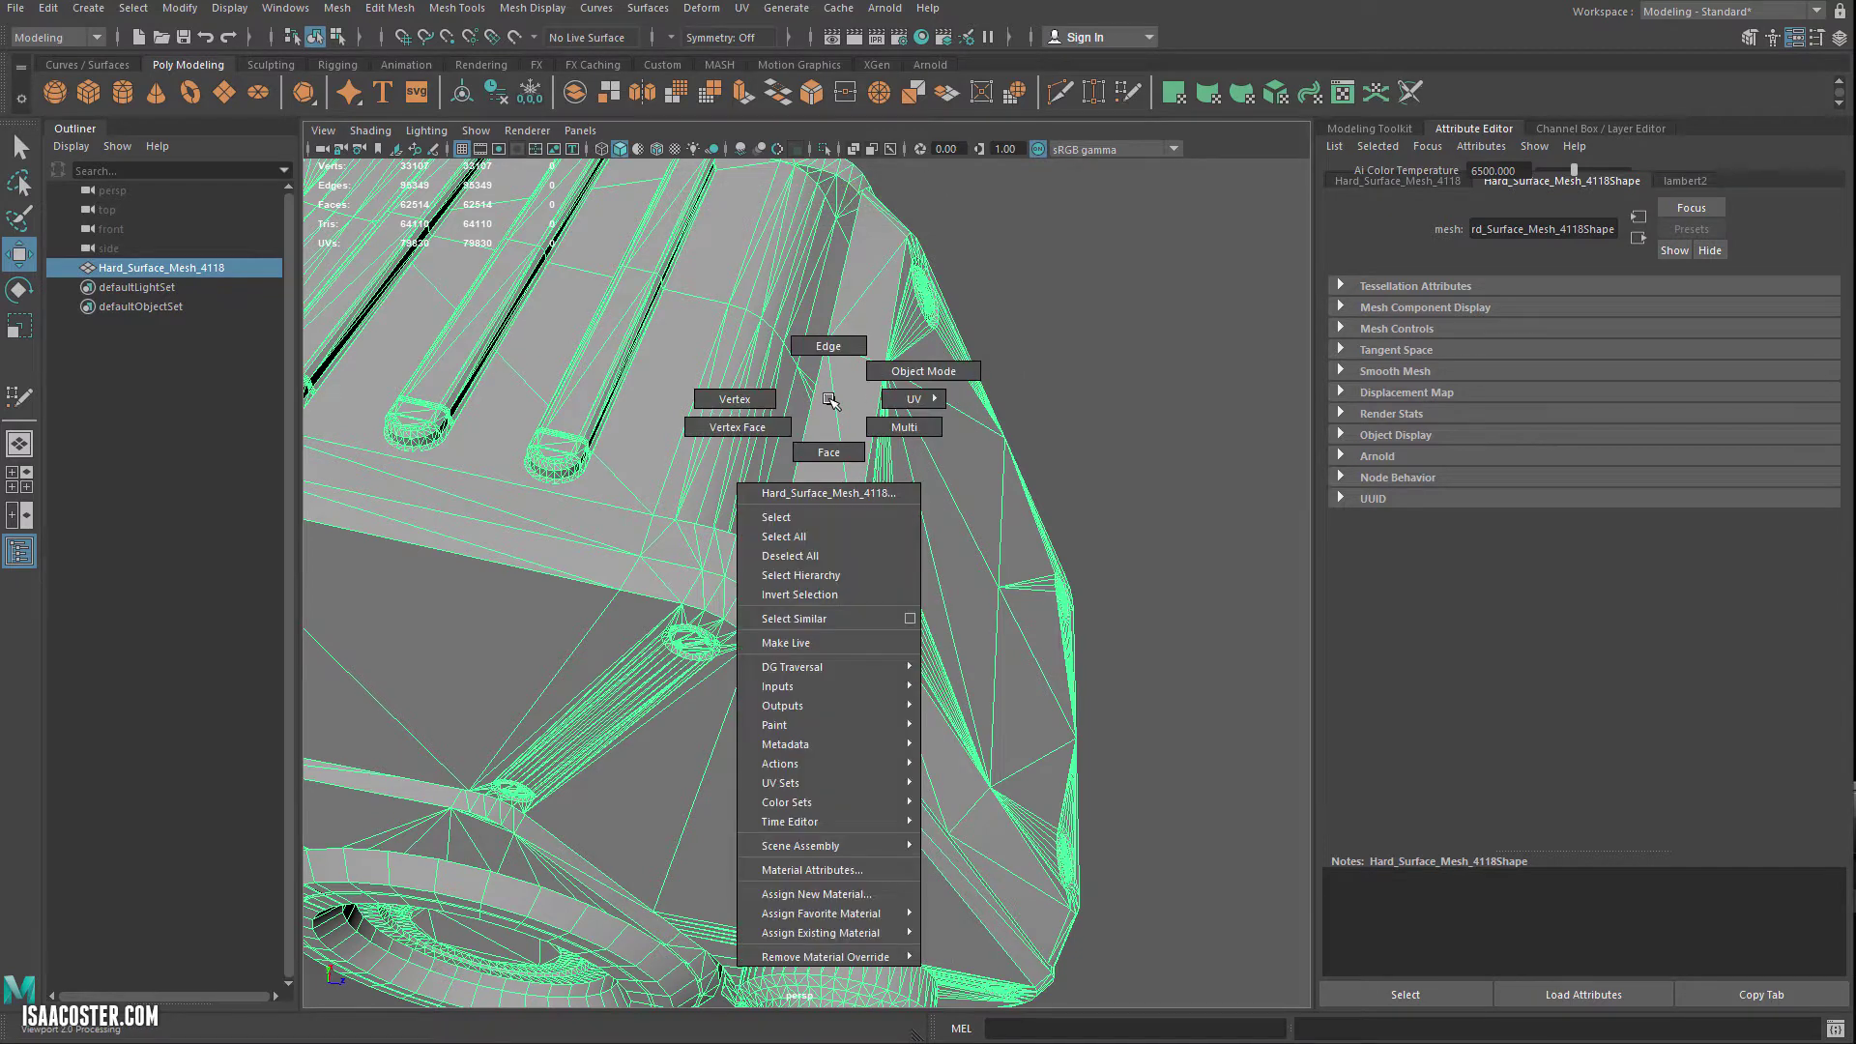
{"action": "left_click", "coordinate": [820, 449]}
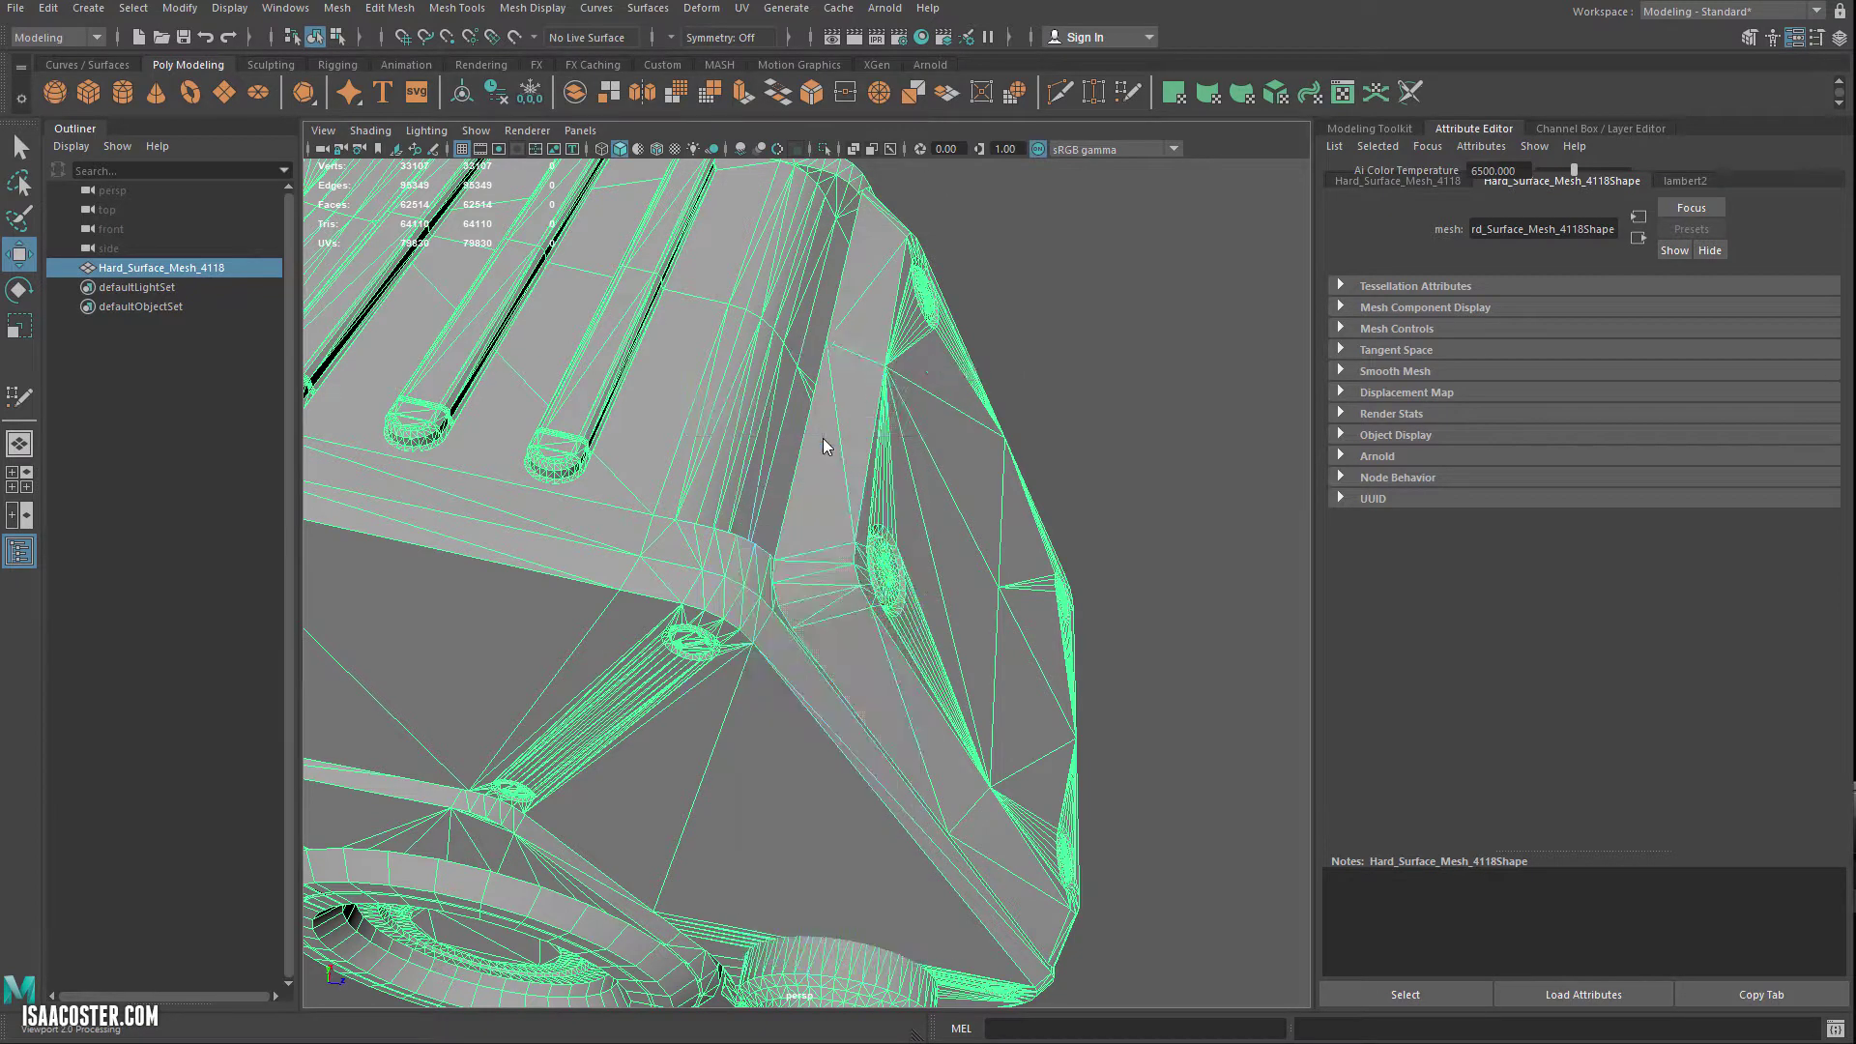
{"action": "left_click", "coordinate": [575, 410]}
{"action": "key", "text": "ctrl+z"}
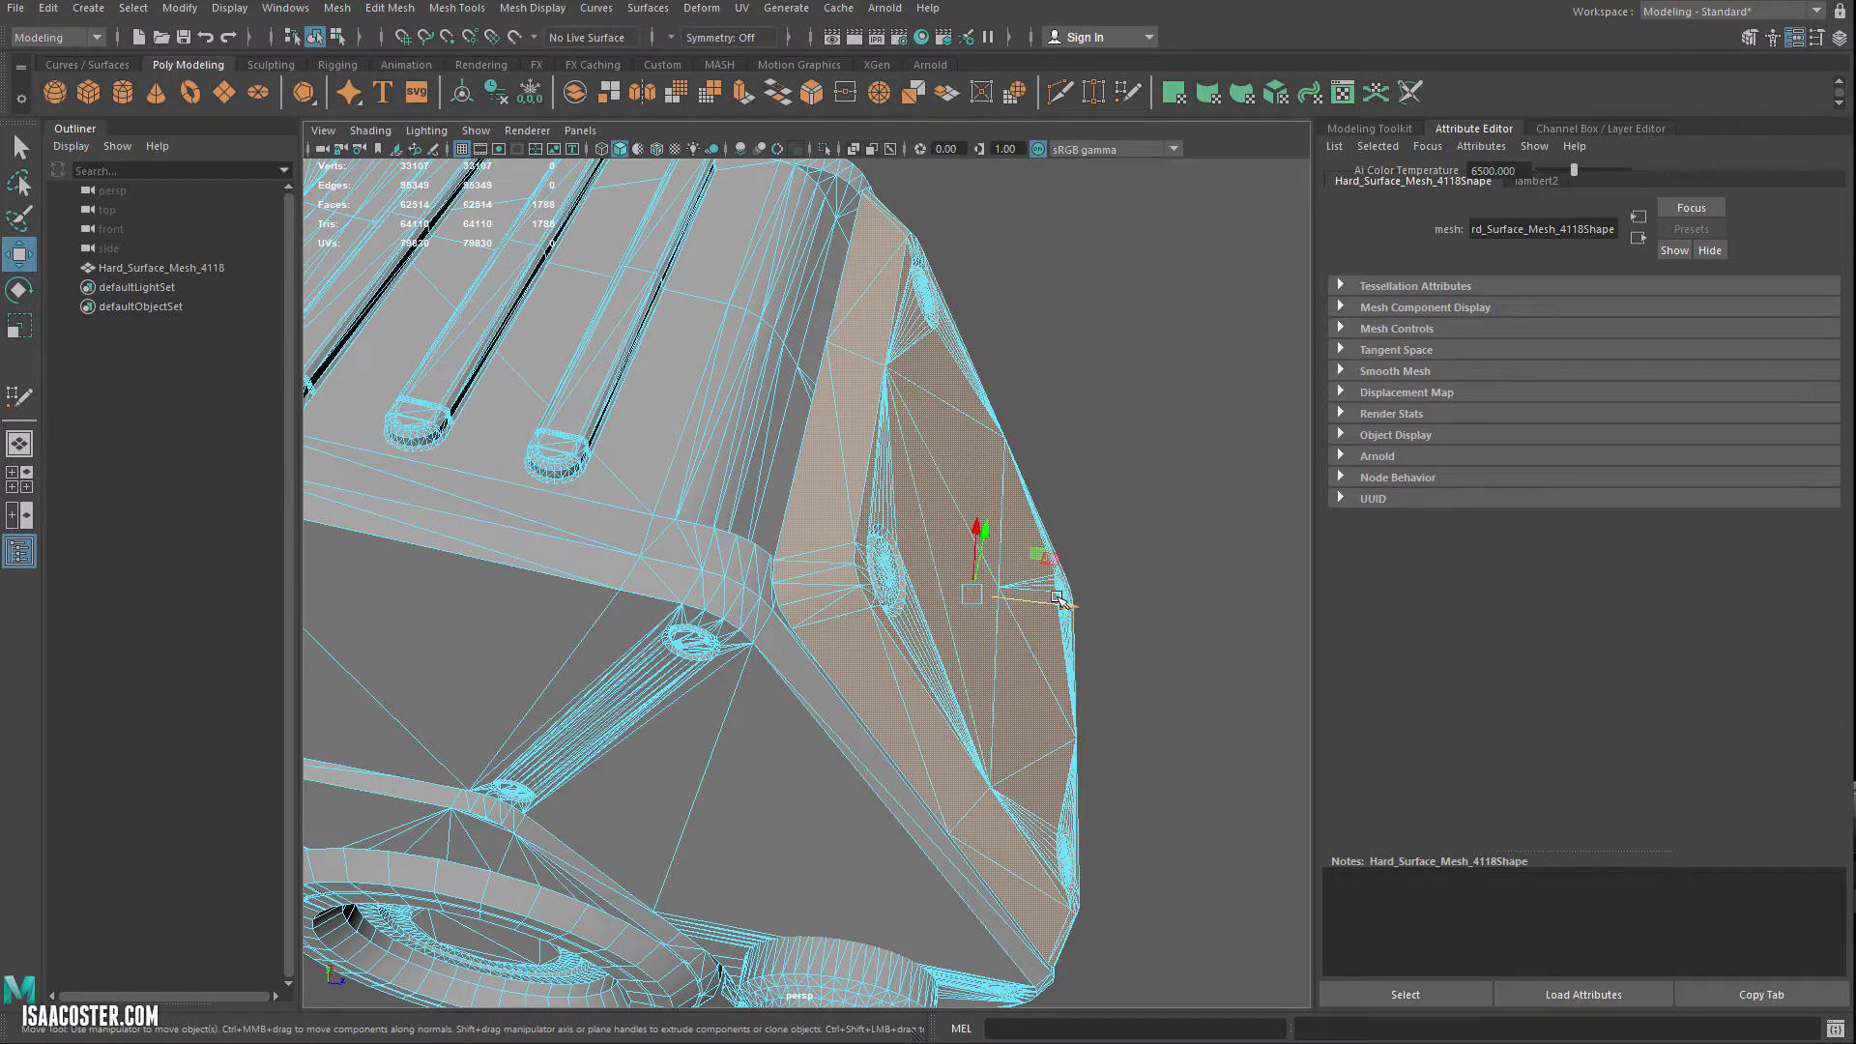
Step: Move the rear cover plate slightly inward into the upper housing and return to object selection
{"action": "left_click_drag", "start_coordinate": [1064, 607], "coordinate": [1021, 607]}
{"action": "left_click_drag", "start_coordinate": [1112, 611], "coordinate": [991, 551], "text": "alt"}
{"action": "left_click", "coordinate": [972, 522]}
{"action": "key", "text": "F8"}
Step: Select the rear cover plate's faces and scale the plate uniformly by a small amount within its frame
{"action": "left_click", "coordinate": [633, 398]}
{"action": "right_click_drag", "start_coordinate": [634, 398], "coordinate": [631, 435]}
{"action": "left_click", "coordinate": [623, 398]}
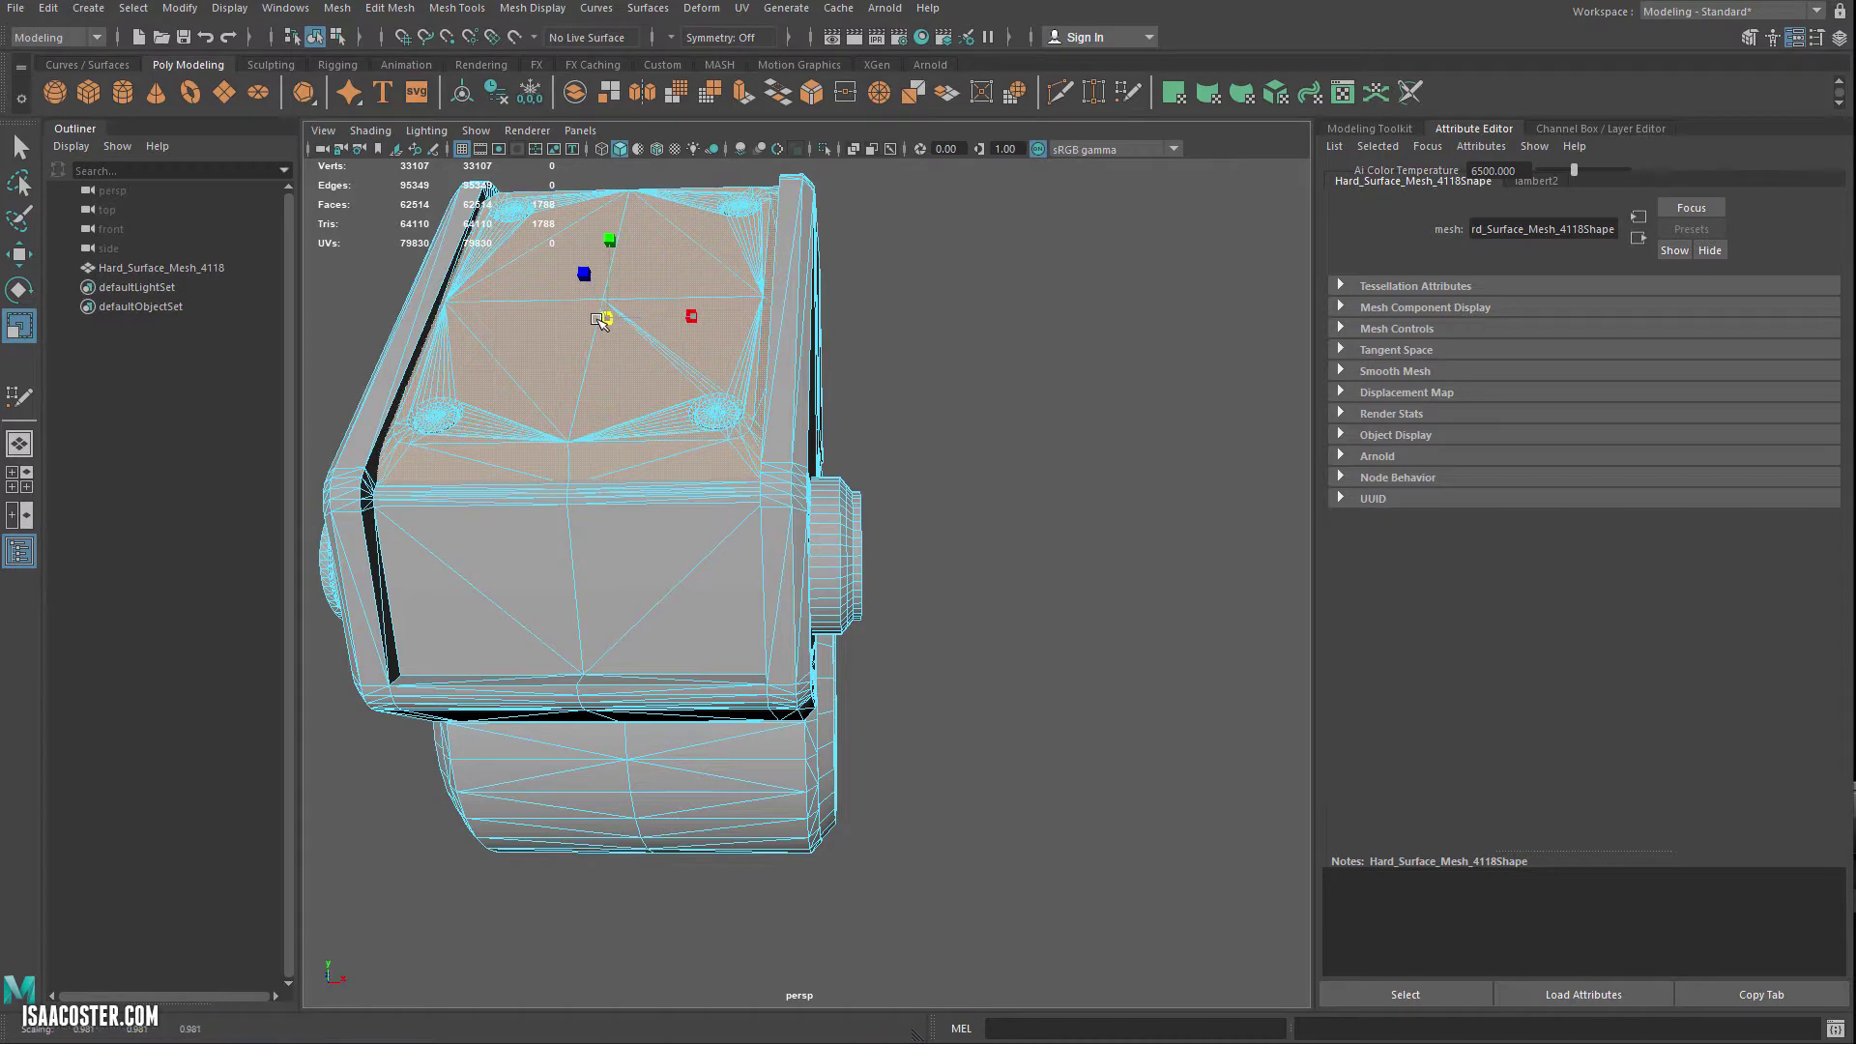
{"action": "left_click_drag", "start_coordinate": [561, 332], "coordinate": [629, 395]}
{"action": "left_click", "coordinate": [932, 373]}
{"action": "left_click_drag", "start_coordinate": [932, 373], "coordinate": [1043, 466], "text": "alt"}
{"action": "key", "text": "F8"}
Step: Examine the barrel's front openings and the side gap between the upper housing and the middle body on both sides
{"action": "left_click", "coordinate": [974, 415]}
{"action": "left_click_drag", "start_coordinate": [835, 470], "coordinate": [973, 551], "text": "alt"}
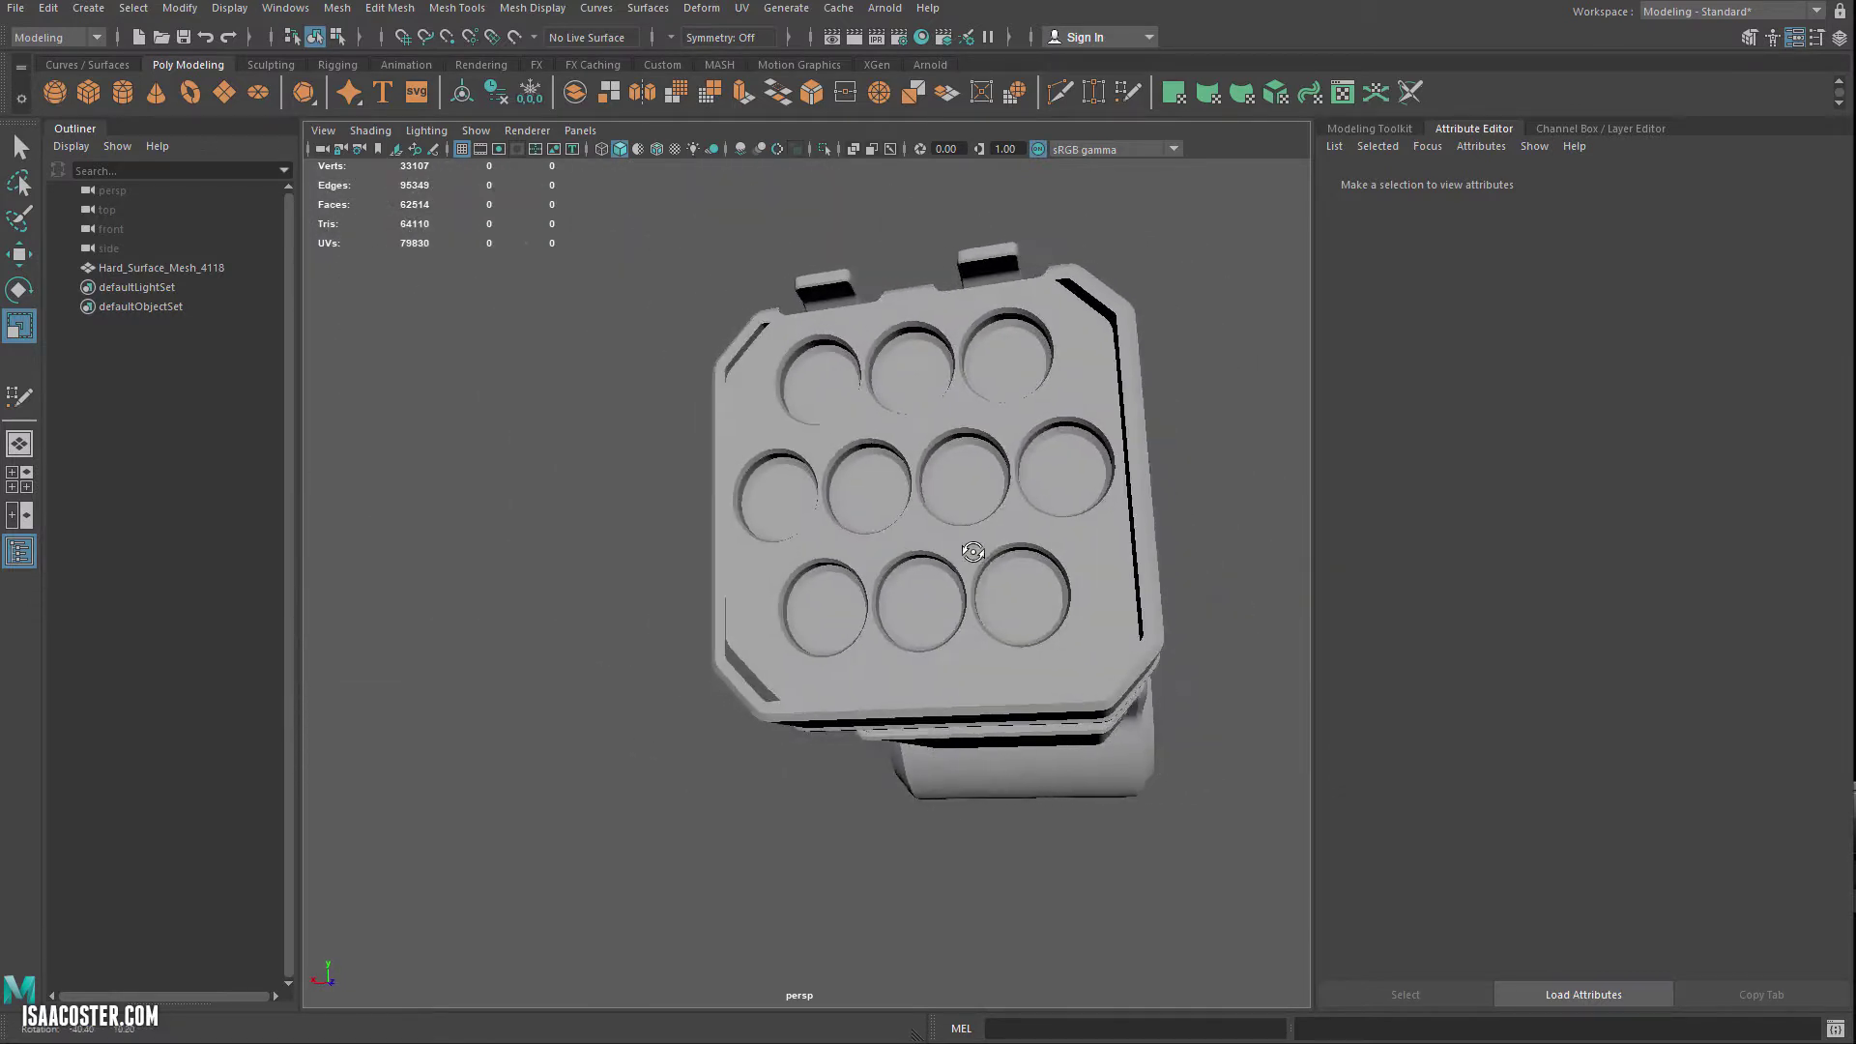
{"action": "left_click_drag", "start_coordinate": [857, 538], "coordinate": [764, 416], "text": "alt"}
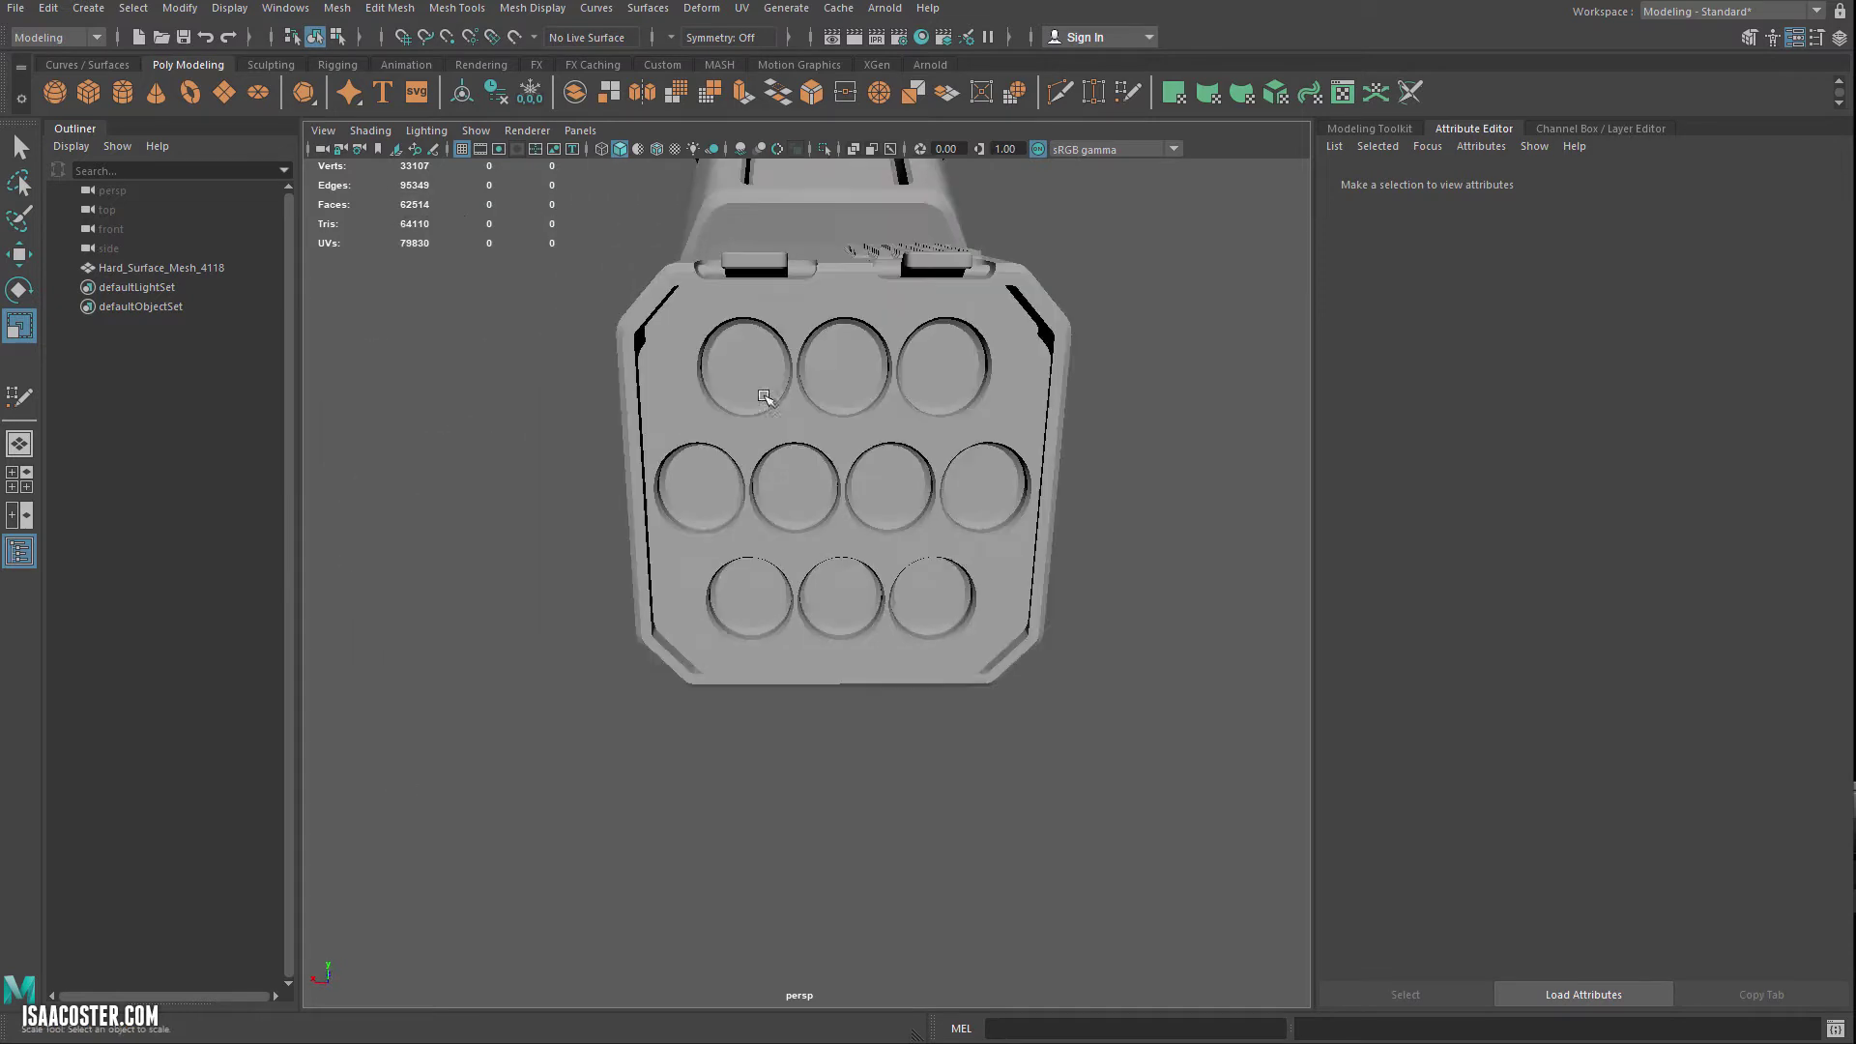
{"action": "scroll", "coordinate": [786, 597], "scroll_direction": "up", "scroll_amount": 4}
{"action": "scroll", "coordinate": [642, 551], "scroll_direction": "down", "scroll_amount": 3}
{"action": "left_click_drag", "start_coordinate": [642, 552], "coordinate": [783, 392], "text": "alt"}
{"action": "scroll", "coordinate": [646, 538], "scroll_direction": "up", "scroll_amount": 3}
{"action": "scroll", "coordinate": [647, 538], "scroll_direction": "down", "scroll_amount": 3}
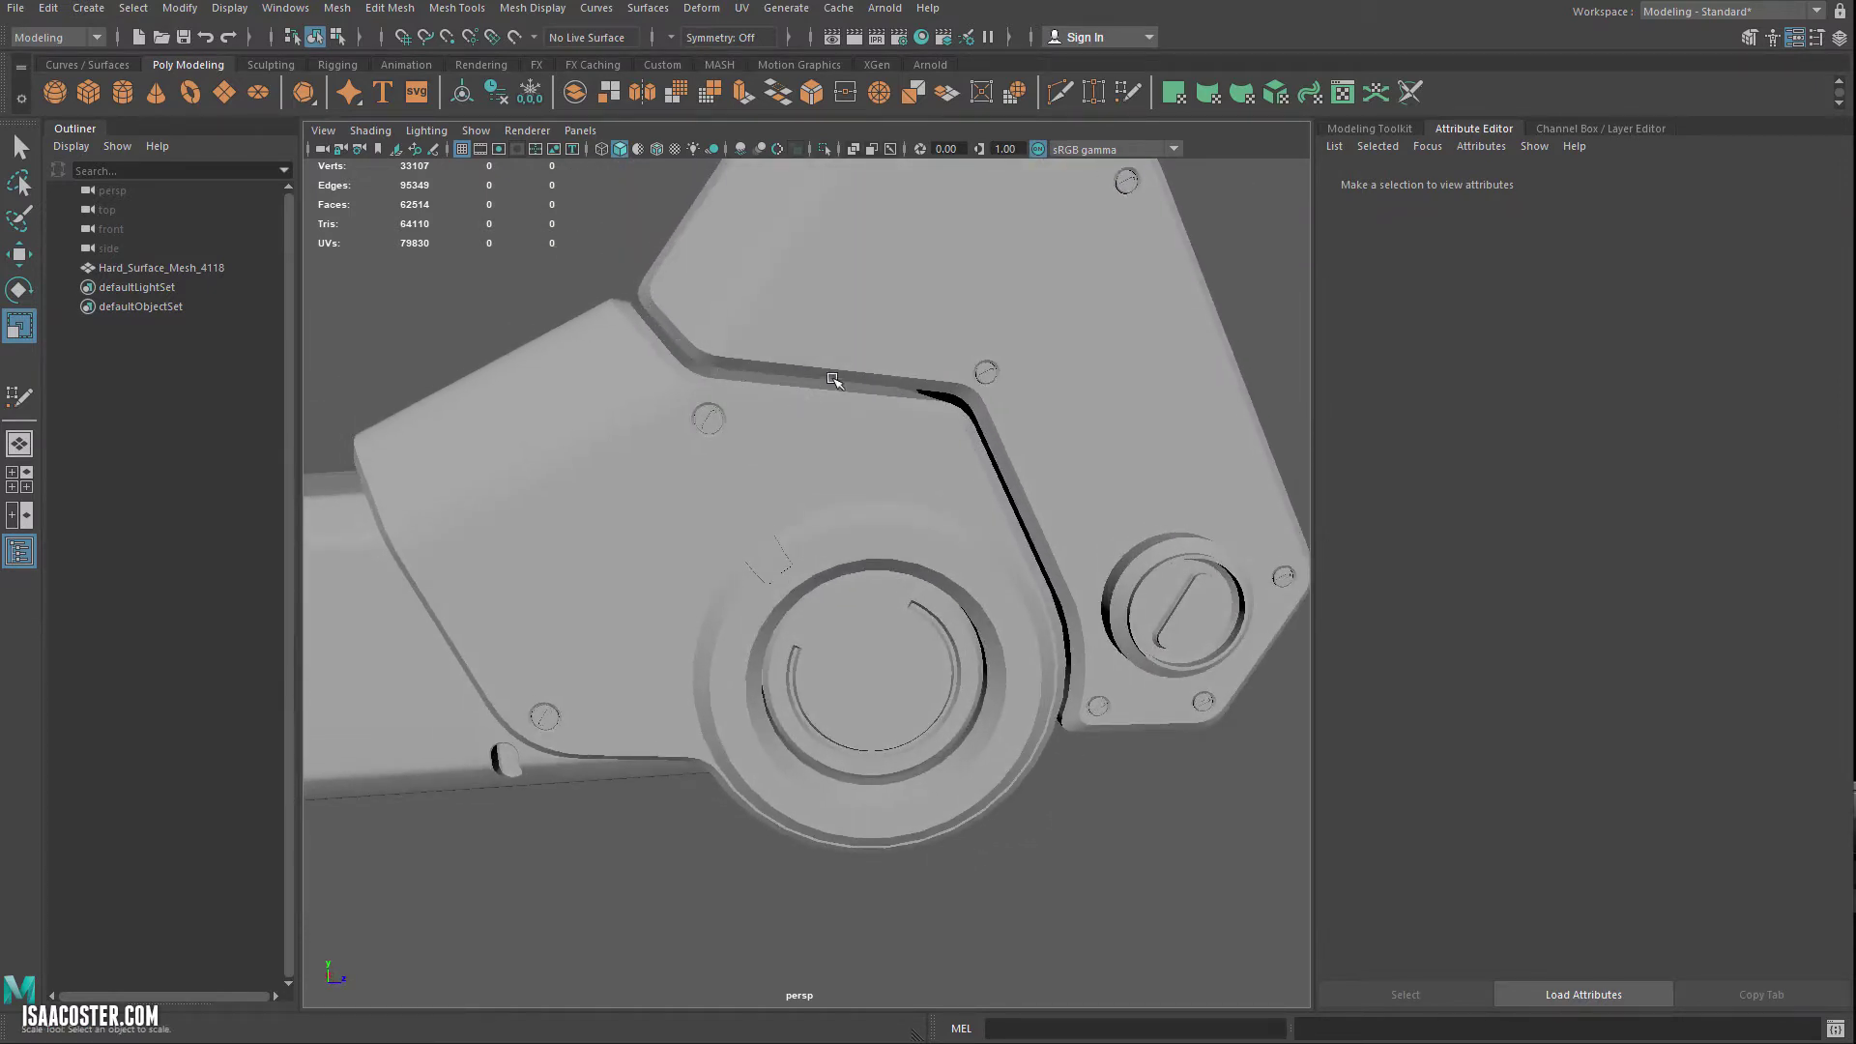
{"action": "left_click_drag", "start_coordinate": [996, 513], "coordinate": [1061, 367], "text": "alt"}
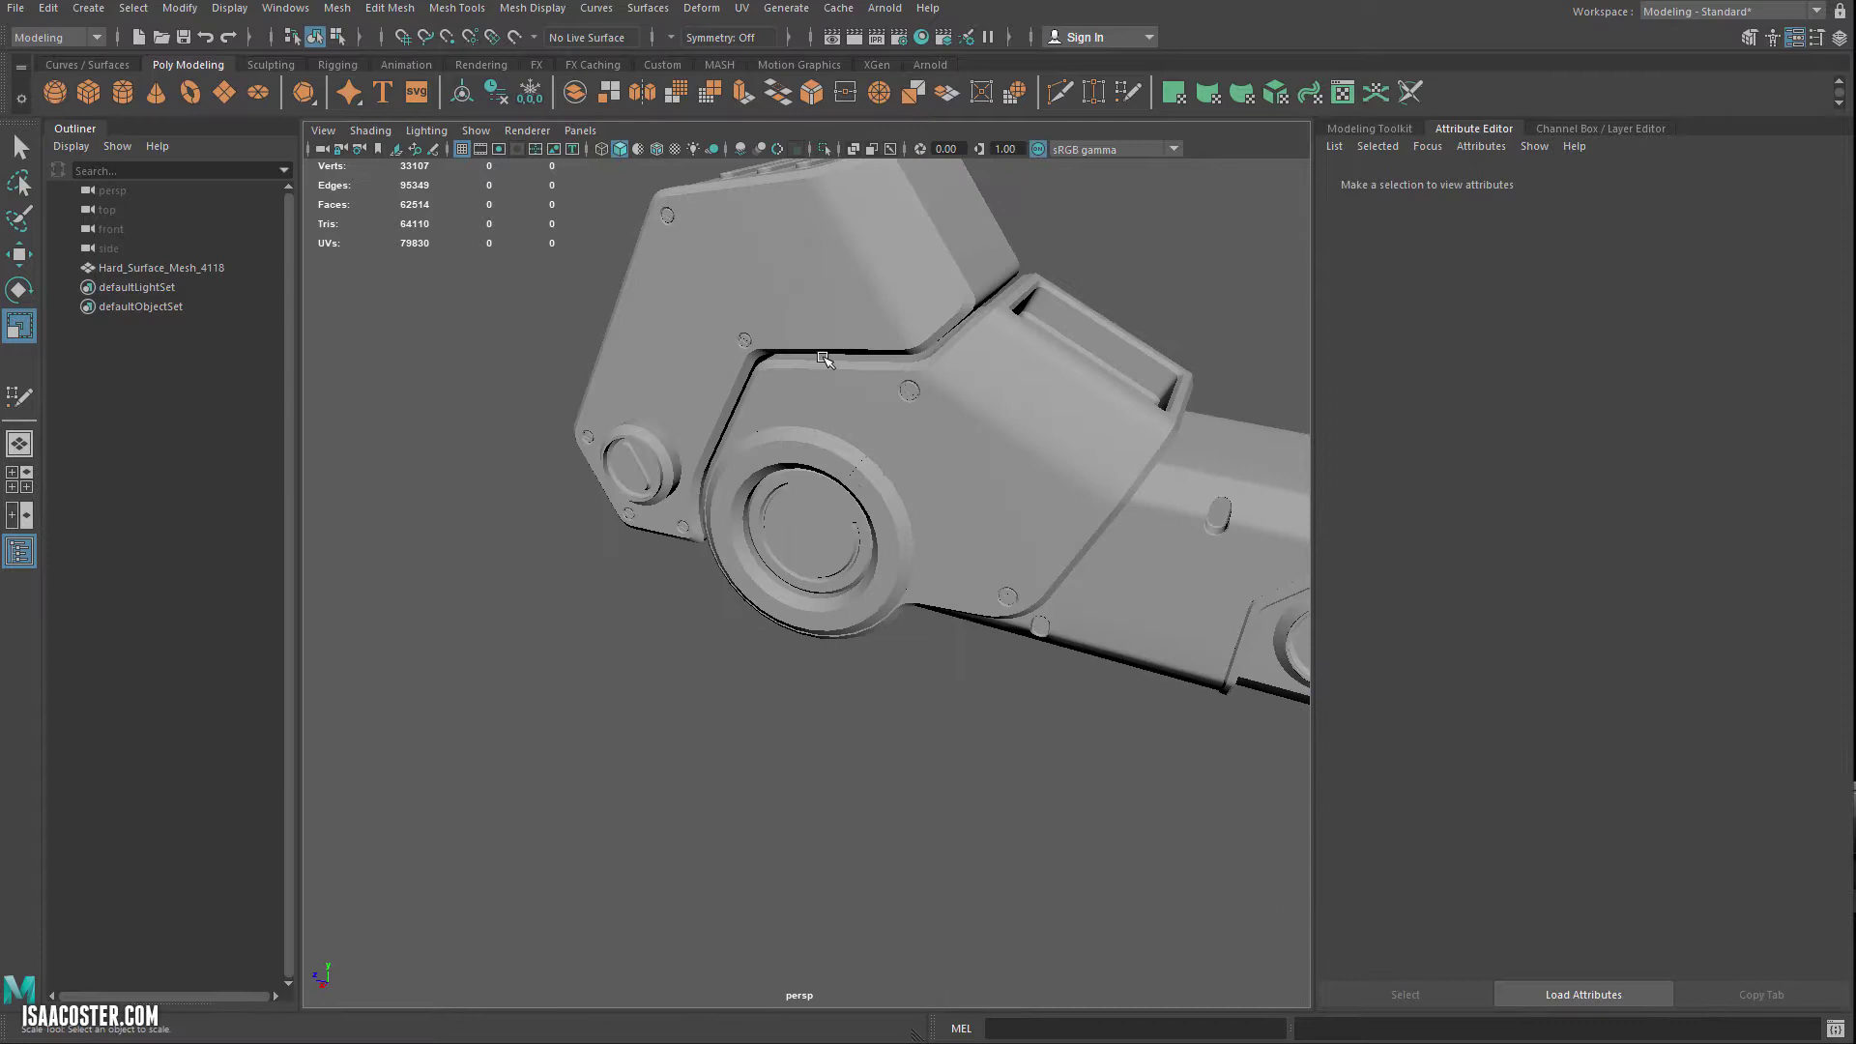
{"action": "left_click_drag", "start_coordinate": [824, 359], "coordinate": [907, 336], "text": "alt"}
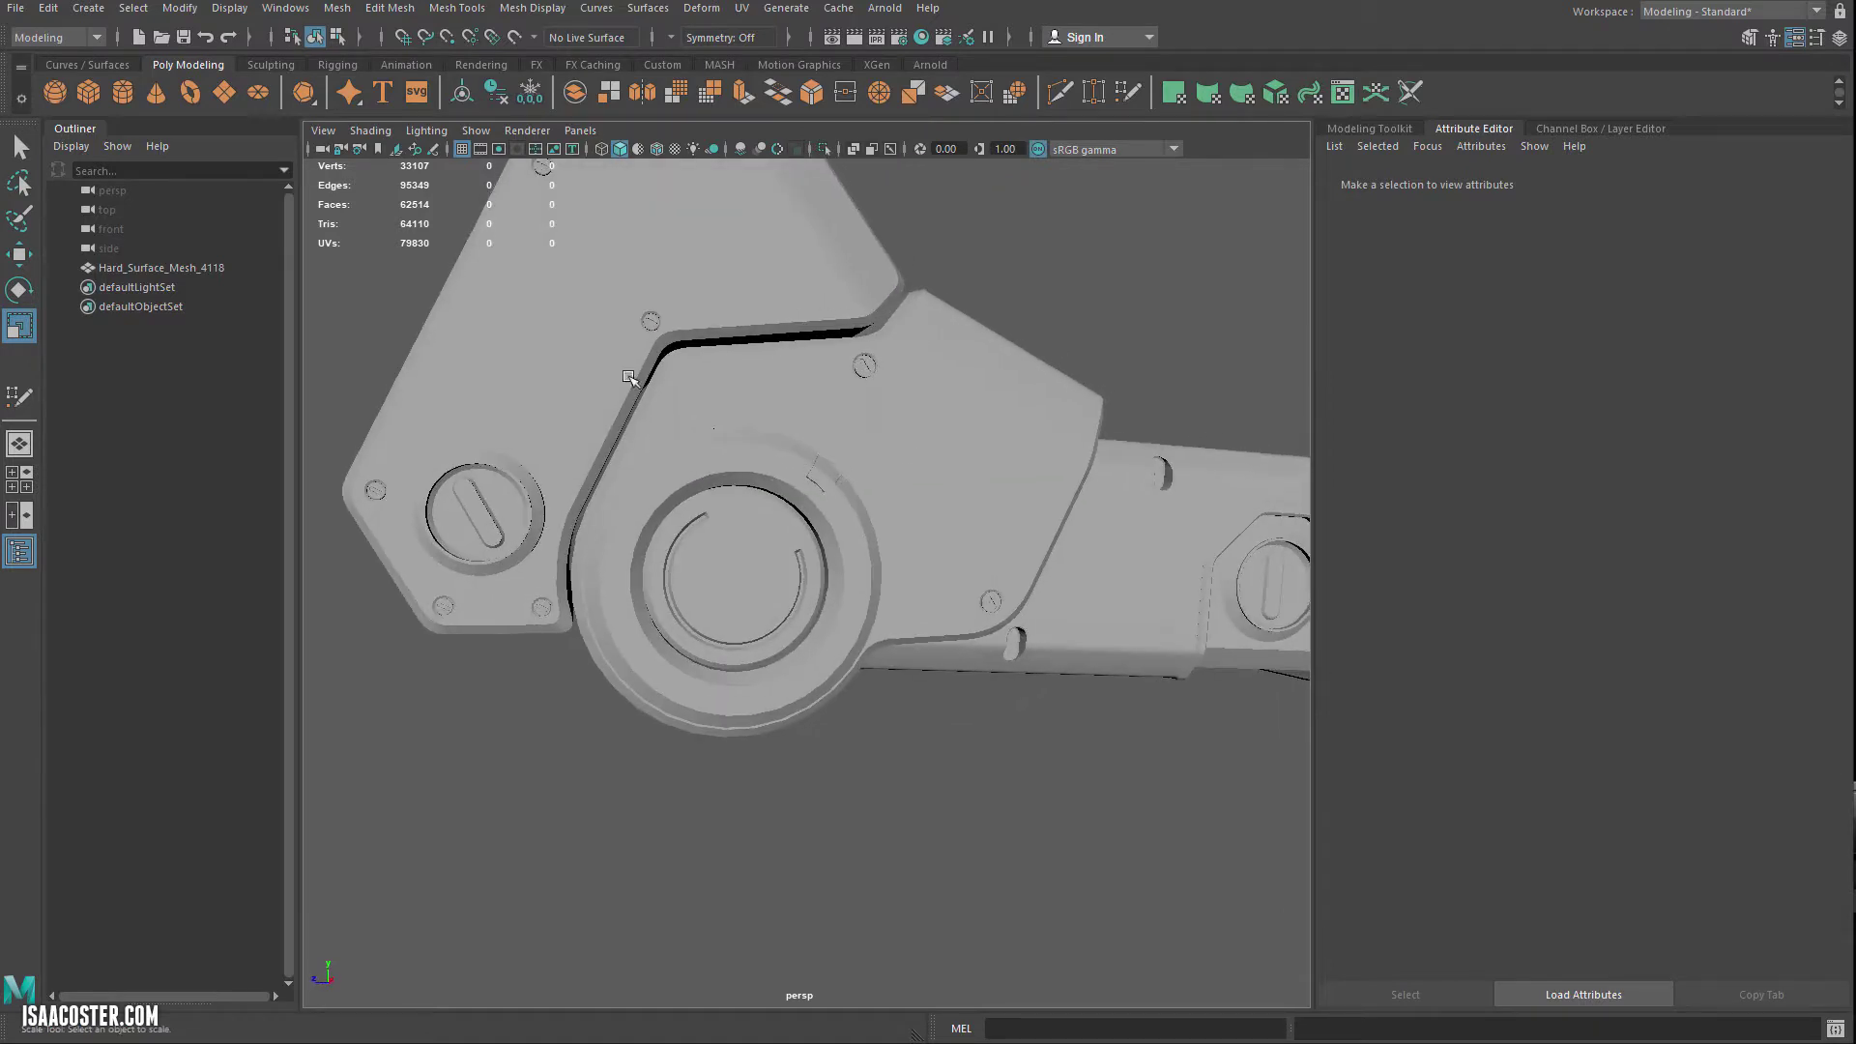
{"action": "left_click_drag", "start_coordinate": [630, 377], "coordinate": [523, 605], "text": "alt"}
{"action": "middle_click_drag", "start_coordinate": [813, 404], "coordinate": [801, 494], "text": "alt"}
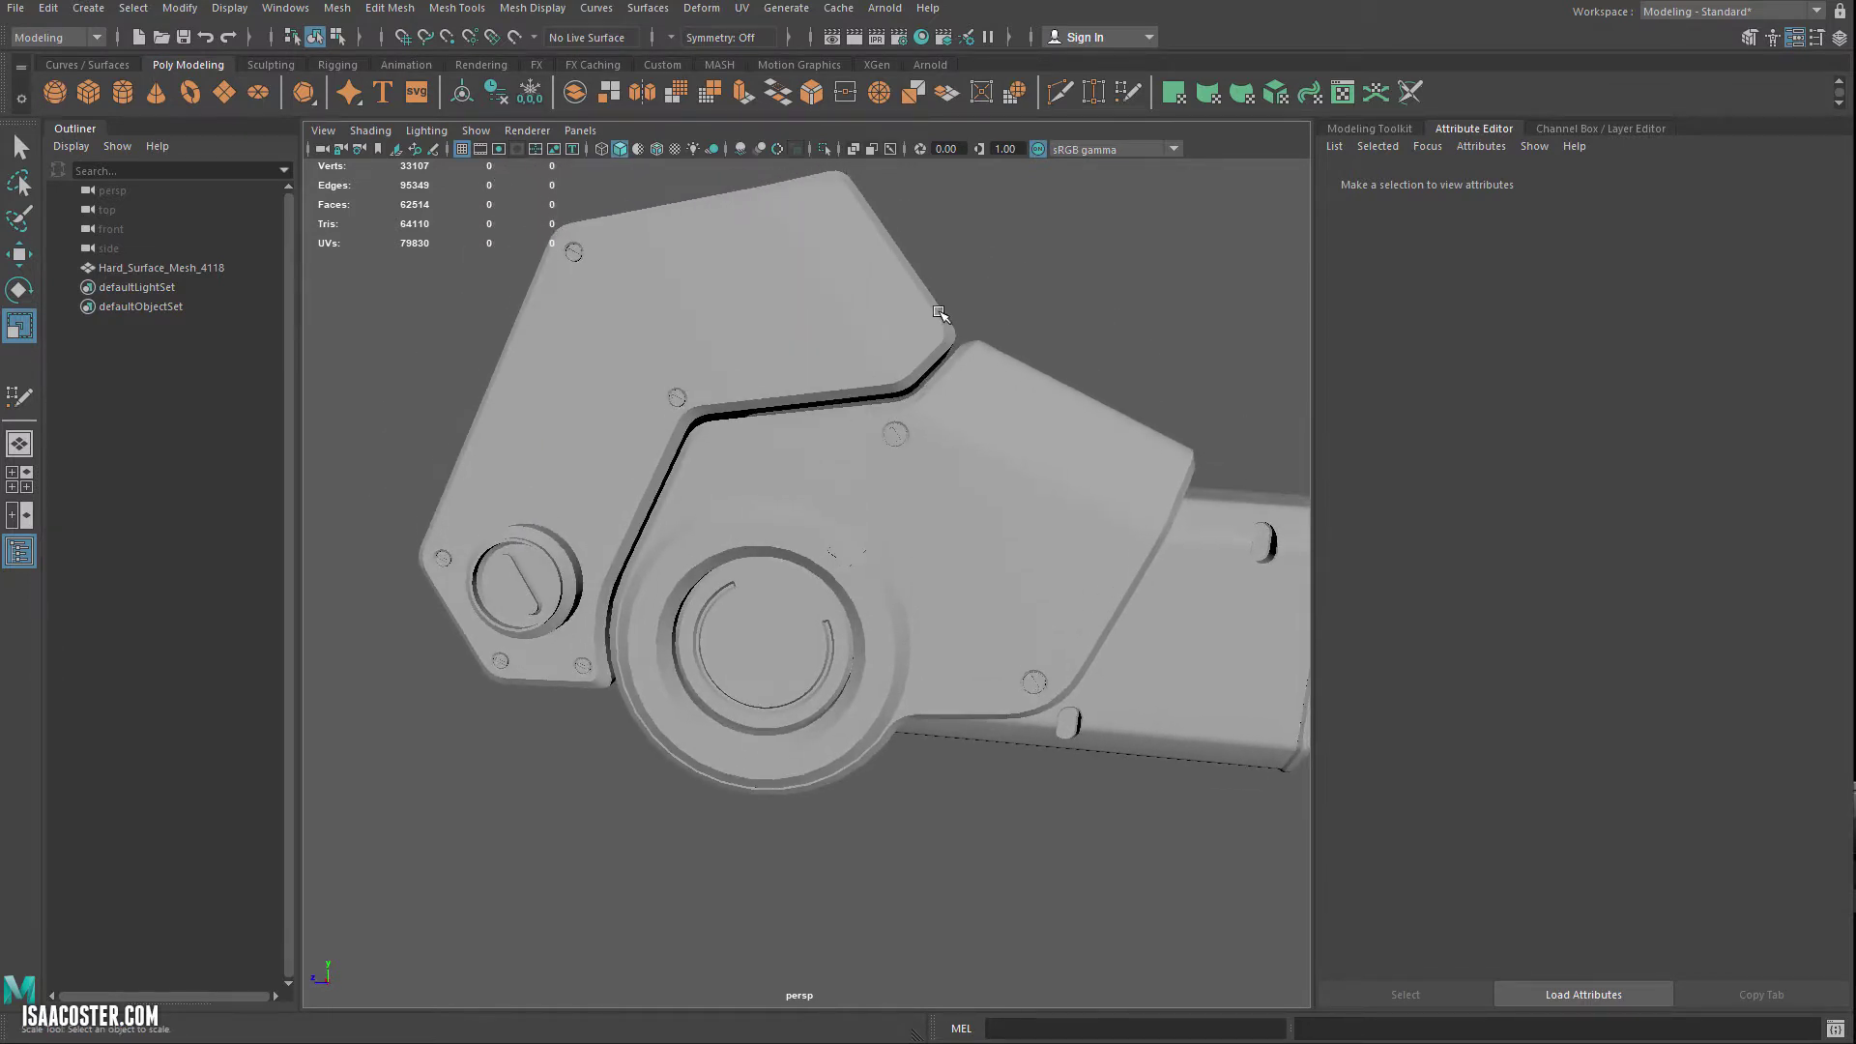
{"action": "left_click_drag", "start_coordinate": [939, 313], "coordinate": [811, 382], "text": "alt"}
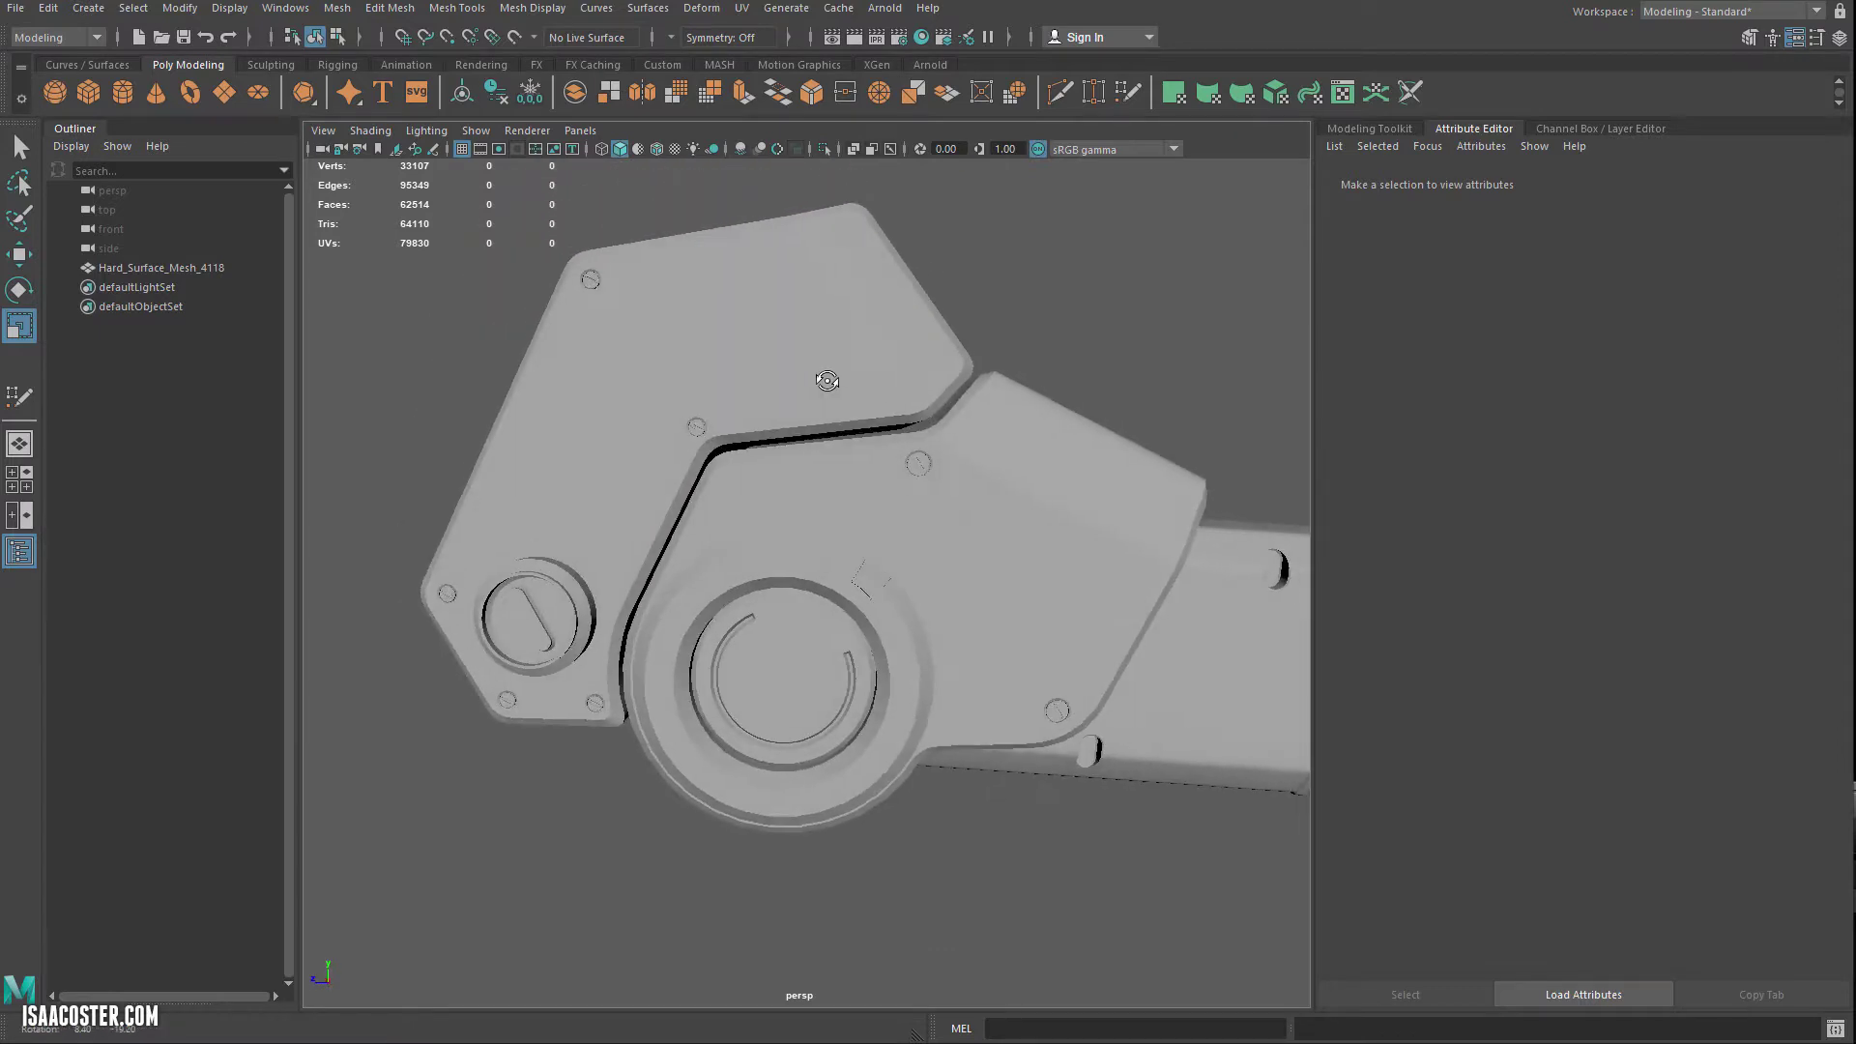
Step: Select the faces of the whole upper housing shell, including its round side knobs and raised vent strips
{"action": "left_click", "coordinate": [800, 352]}
{"action": "right_click_drag", "start_coordinate": [760, 349], "coordinate": [761, 389]}
{"action": "double_click", "coordinate": [539, 658], "text": "shift"}
{"action": "left_click_drag", "start_coordinate": [541, 662], "coordinate": [676, 698], "text": "alt"}
{"action": "left_click_drag", "start_coordinate": [459, 430], "coordinate": [600, 406], "text": "alt"}
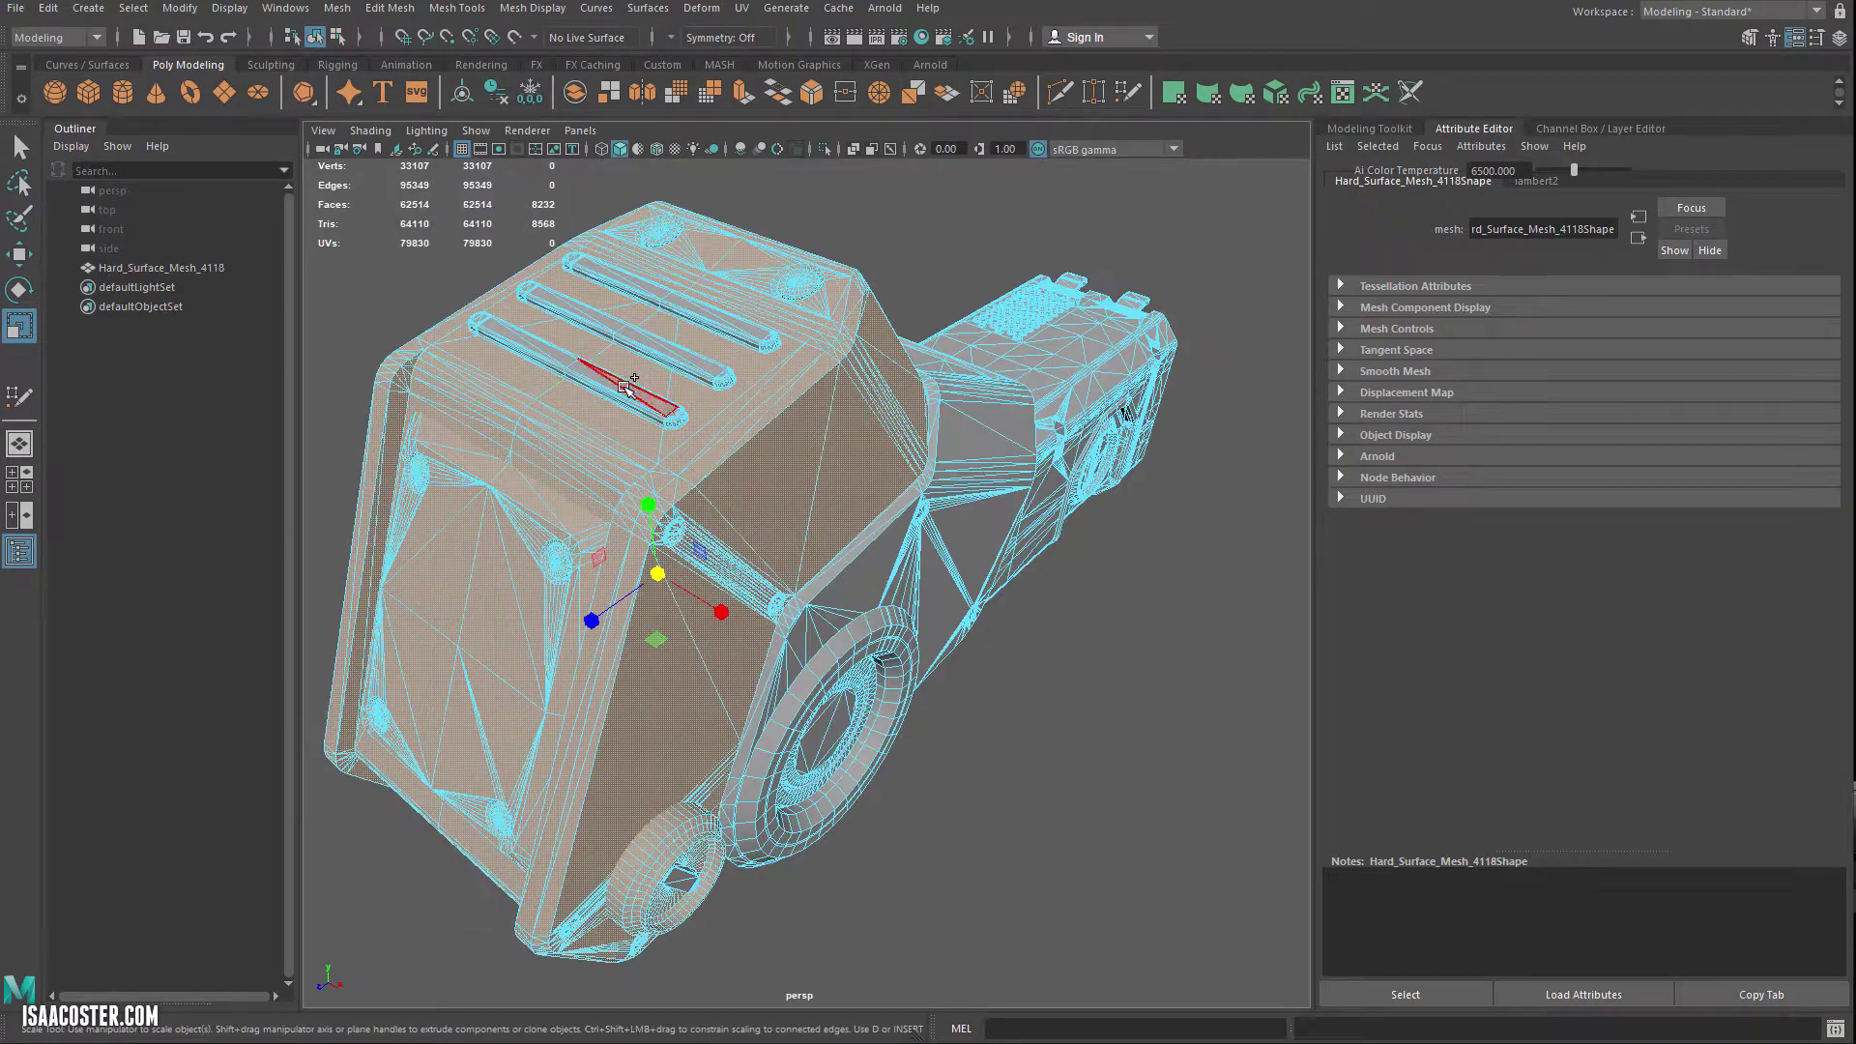
{"action": "double_click", "coordinate": [710, 316], "text": "shift"}
{"action": "left_click_drag", "start_coordinate": [713, 339], "coordinate": [1054, 252], "text": "alt"}
{"action": "key", "text": "w"}
{"action": "right_click_drag", "start_coordinate": [998, 483], "coordinate": [938, 393], "text": "alt"}
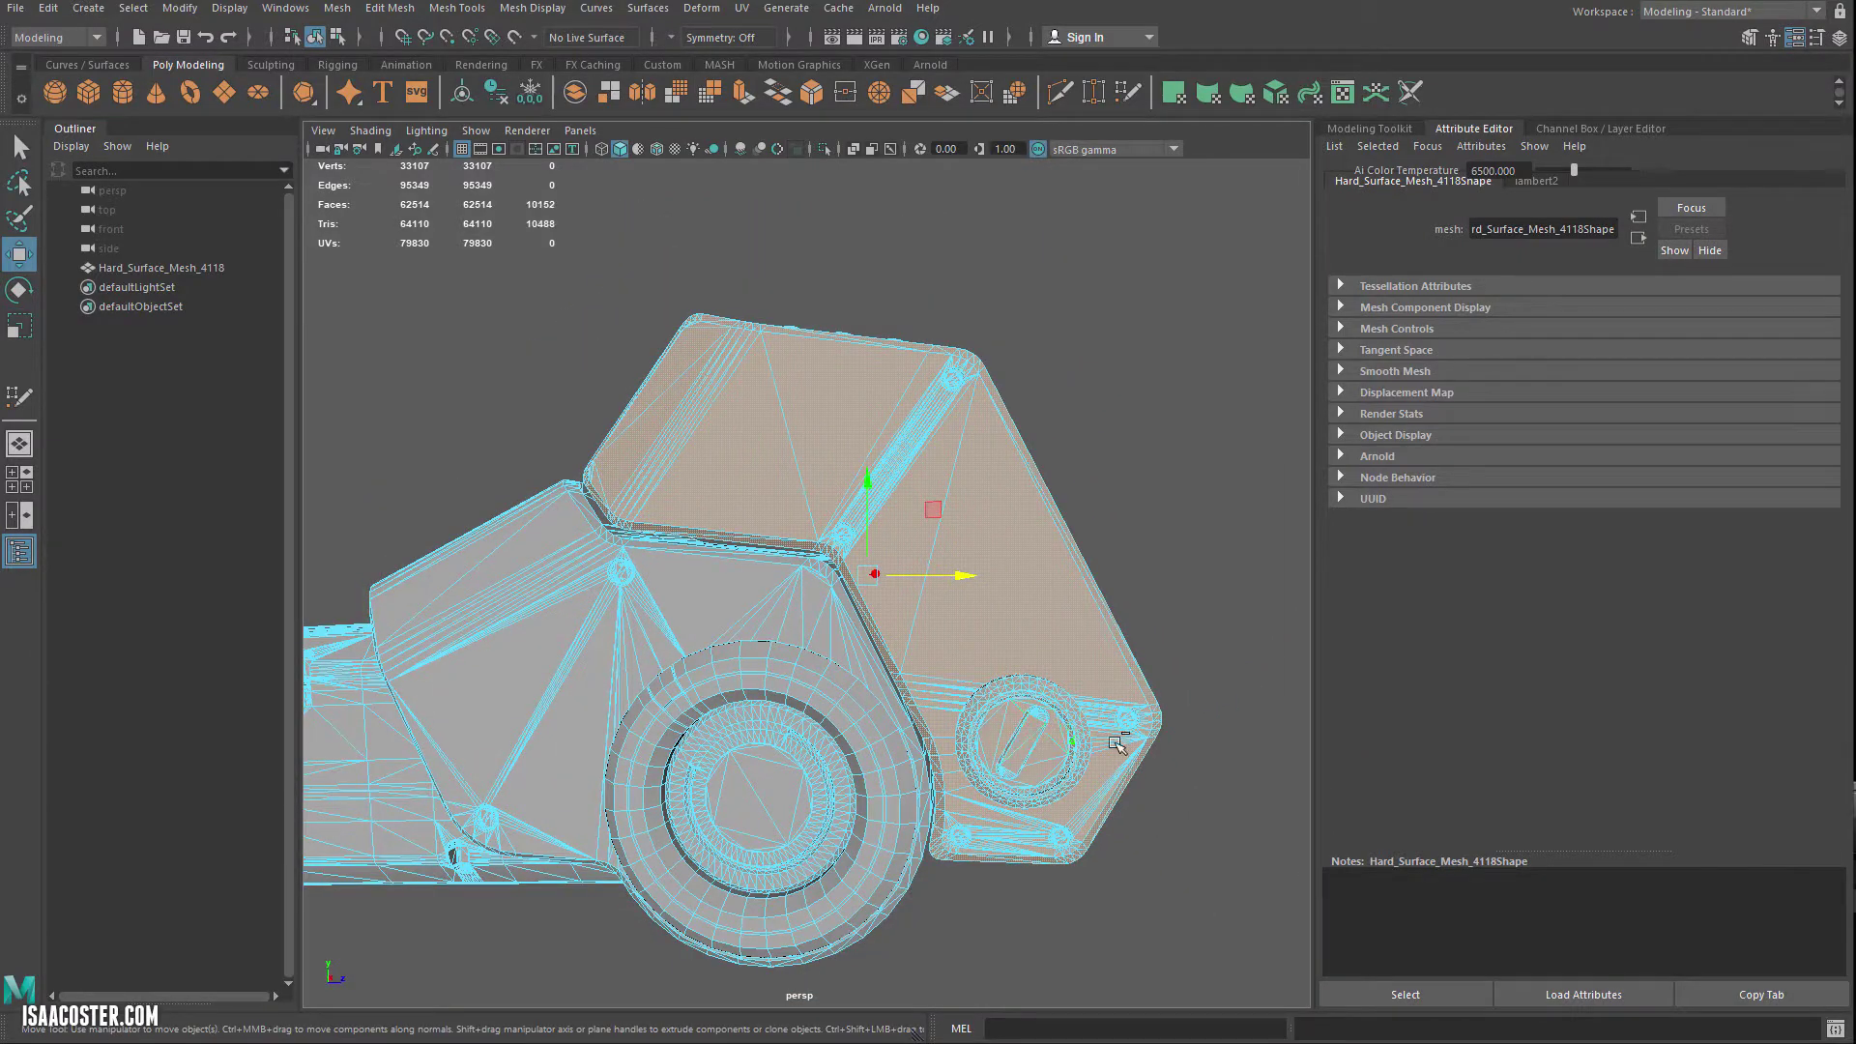
Step: In the orthographic side view, lower the selected upper housing and shift it slightly forward to tighten the gap to the middle body
{"action": "mouse_move", "coordinate": [1118, 745]}
{"action": "left_mouse_down", "text": "alt"}
{"action": "mouse_move", "coordinate": [1016, 739]}
{"action": "mouse_move", "coordinate": [1097, 743]}
{"action": "left_mouse_up", "text": "alt"}
{"action": "right_click_drag", "start_coordinate": [1097, 743], "coordinate": [1184, 774], "text": "alt"}
{"action": "middle_click_drag", "start_coordinate": [1185, 774], "coordinate": [1093, 628], "text": "alt"}
{"action": "left_click_drag", "start_coordinate": [1093, 628], "coordinate": [1257, 570], "text": "alt"}
{"action": "mouse_move", "coordinate": [904, 570]}
{"action": "left_mouse_down", "text": "alt"}
{"action": "mouse_move", "coordinate": [954, 548]}
{"action": "mouse_move", "coordinate": [882, 546]}
{"action": "left_mouse_up", "text": "alt"}
{"action": "key", "text": "space"}
{"action": "key", "text": "f"}
{"action": "middle_click_drag", "start_coordinate": [851, 592], "coordinate": [774, 440], "text": "alt"}
{"action": "right_click_drag", "start_coordinate": [793, 490], "coordinate": [1059, 691], "text": "alt"}
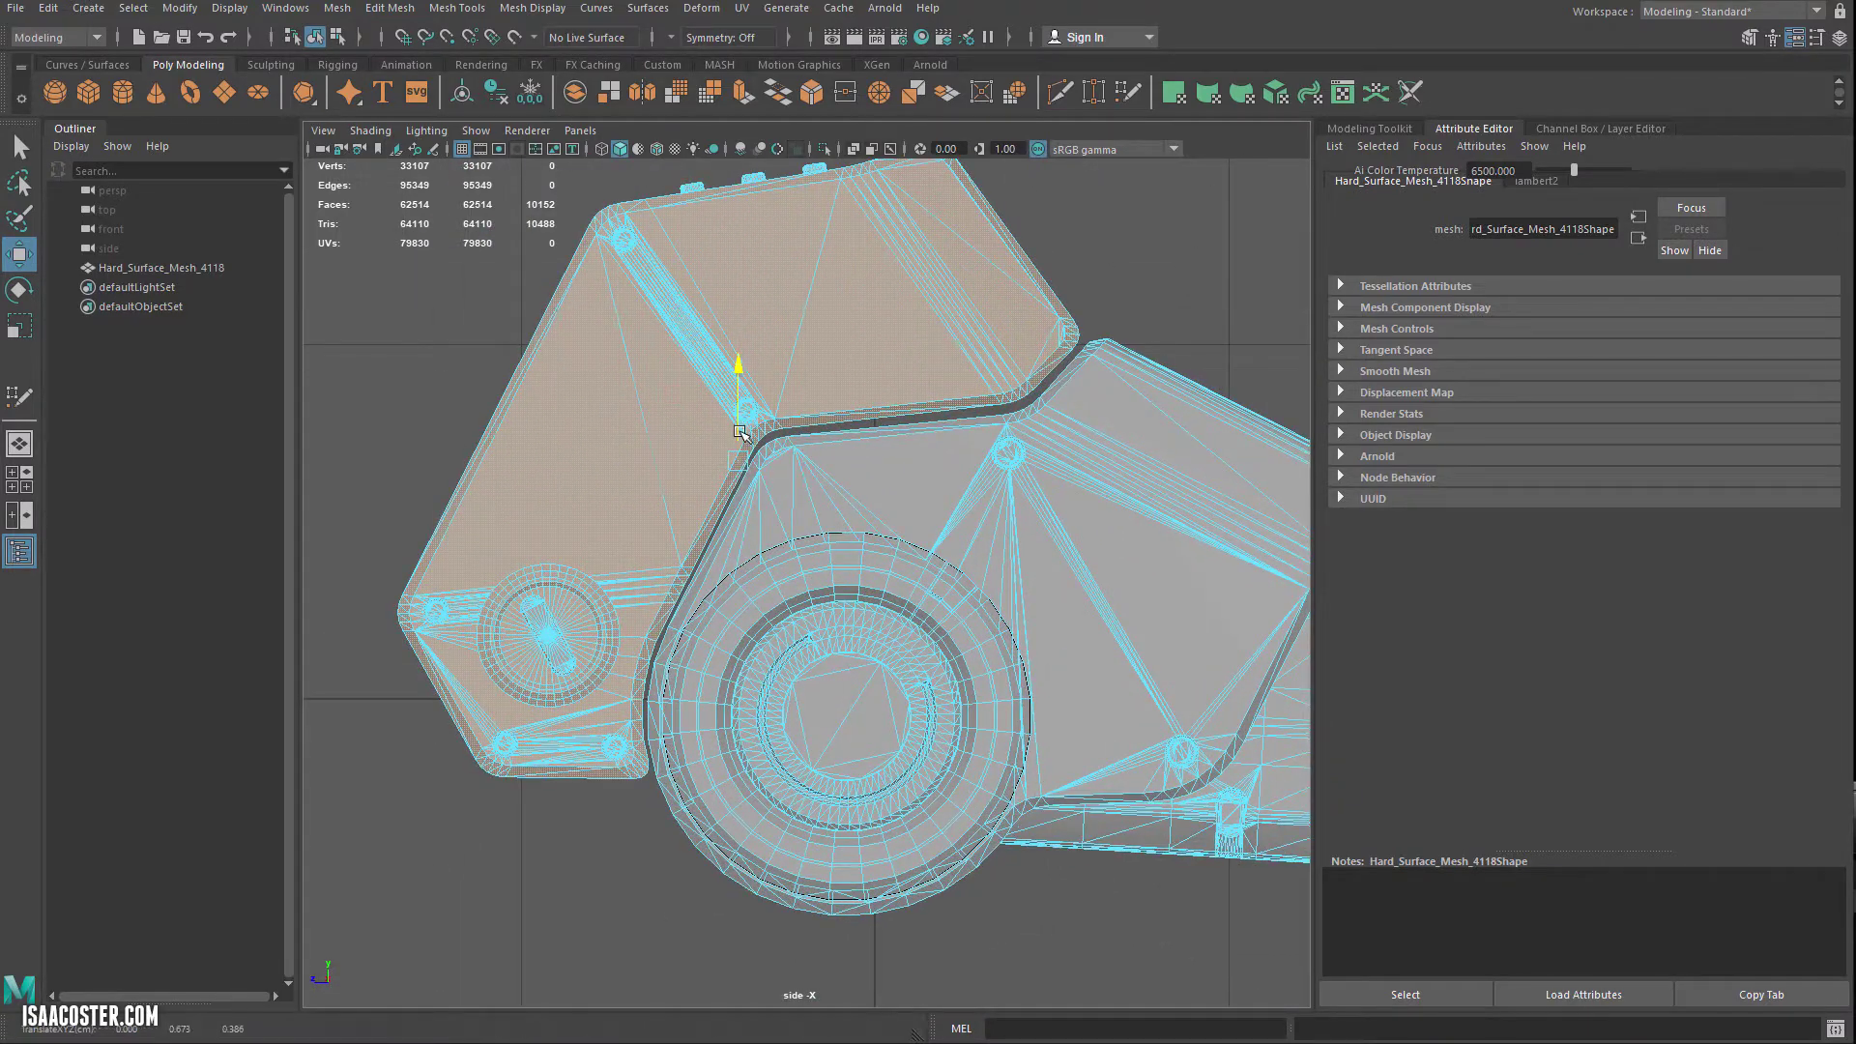
{"action": "mouse_move", "coordinate": [741, 432]}
{"action": "left_mouse_down"}
{"action": "mouse_move", "coordinate": [739, 400]}
{"action": "mouse_move", "coordinate": [725, 439]}
{"action": "left_mouse_up"}
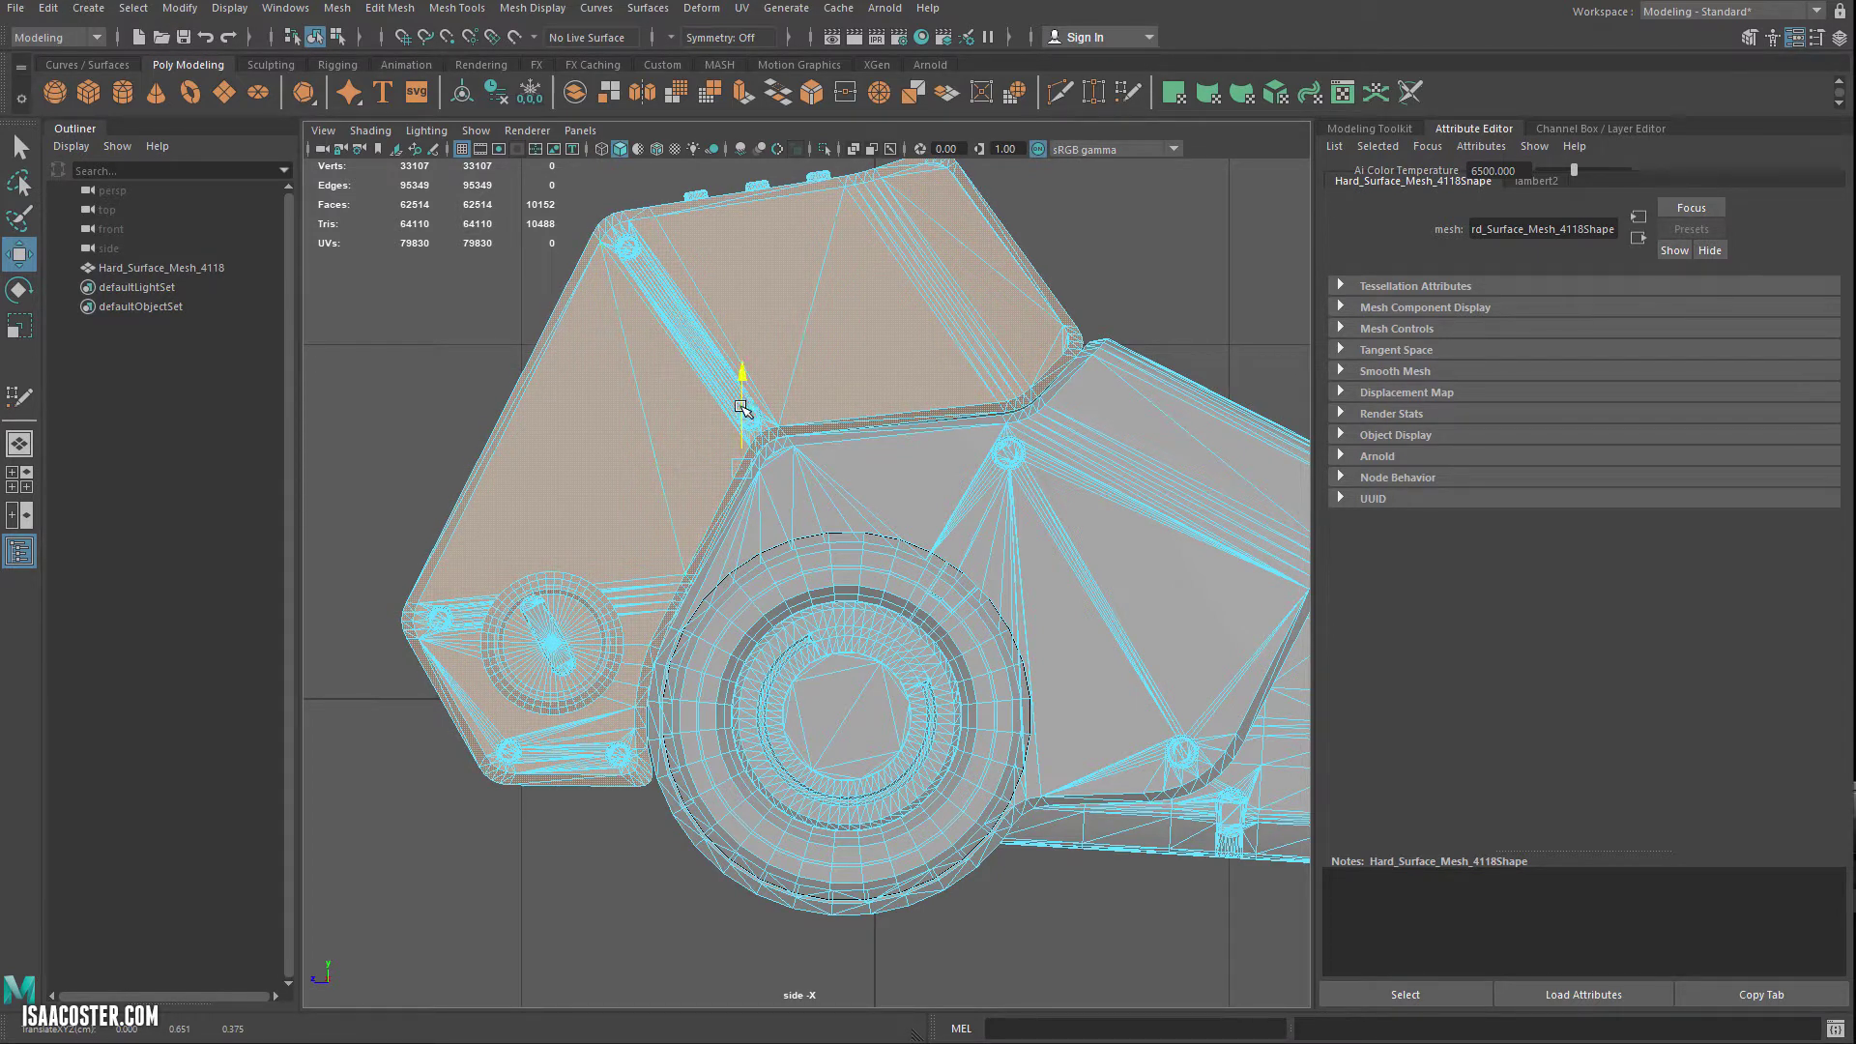
{"action": "left_click_drag", "start_coordinate": [742, 407], "coordinate": [741, 408]}
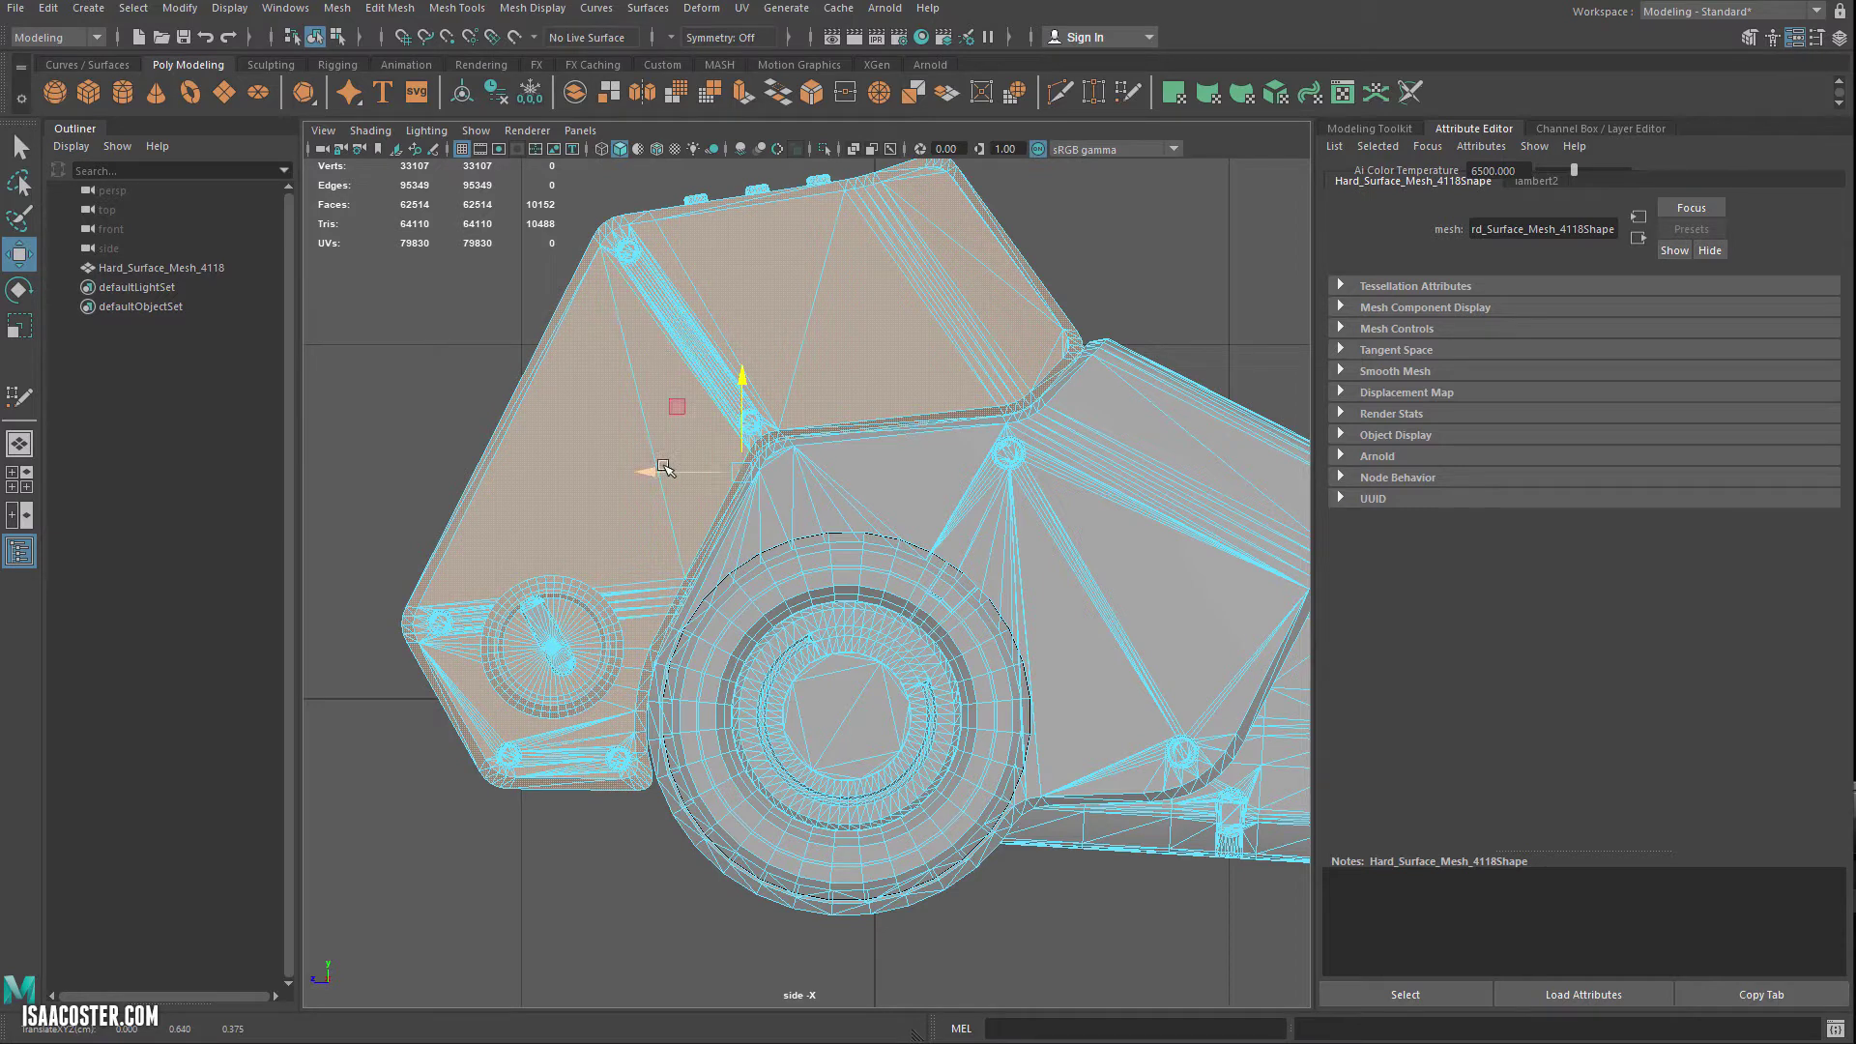
{"action": "left_click_drag", "start_coordinate": [674, 474], "coordinate": [677, 475]}
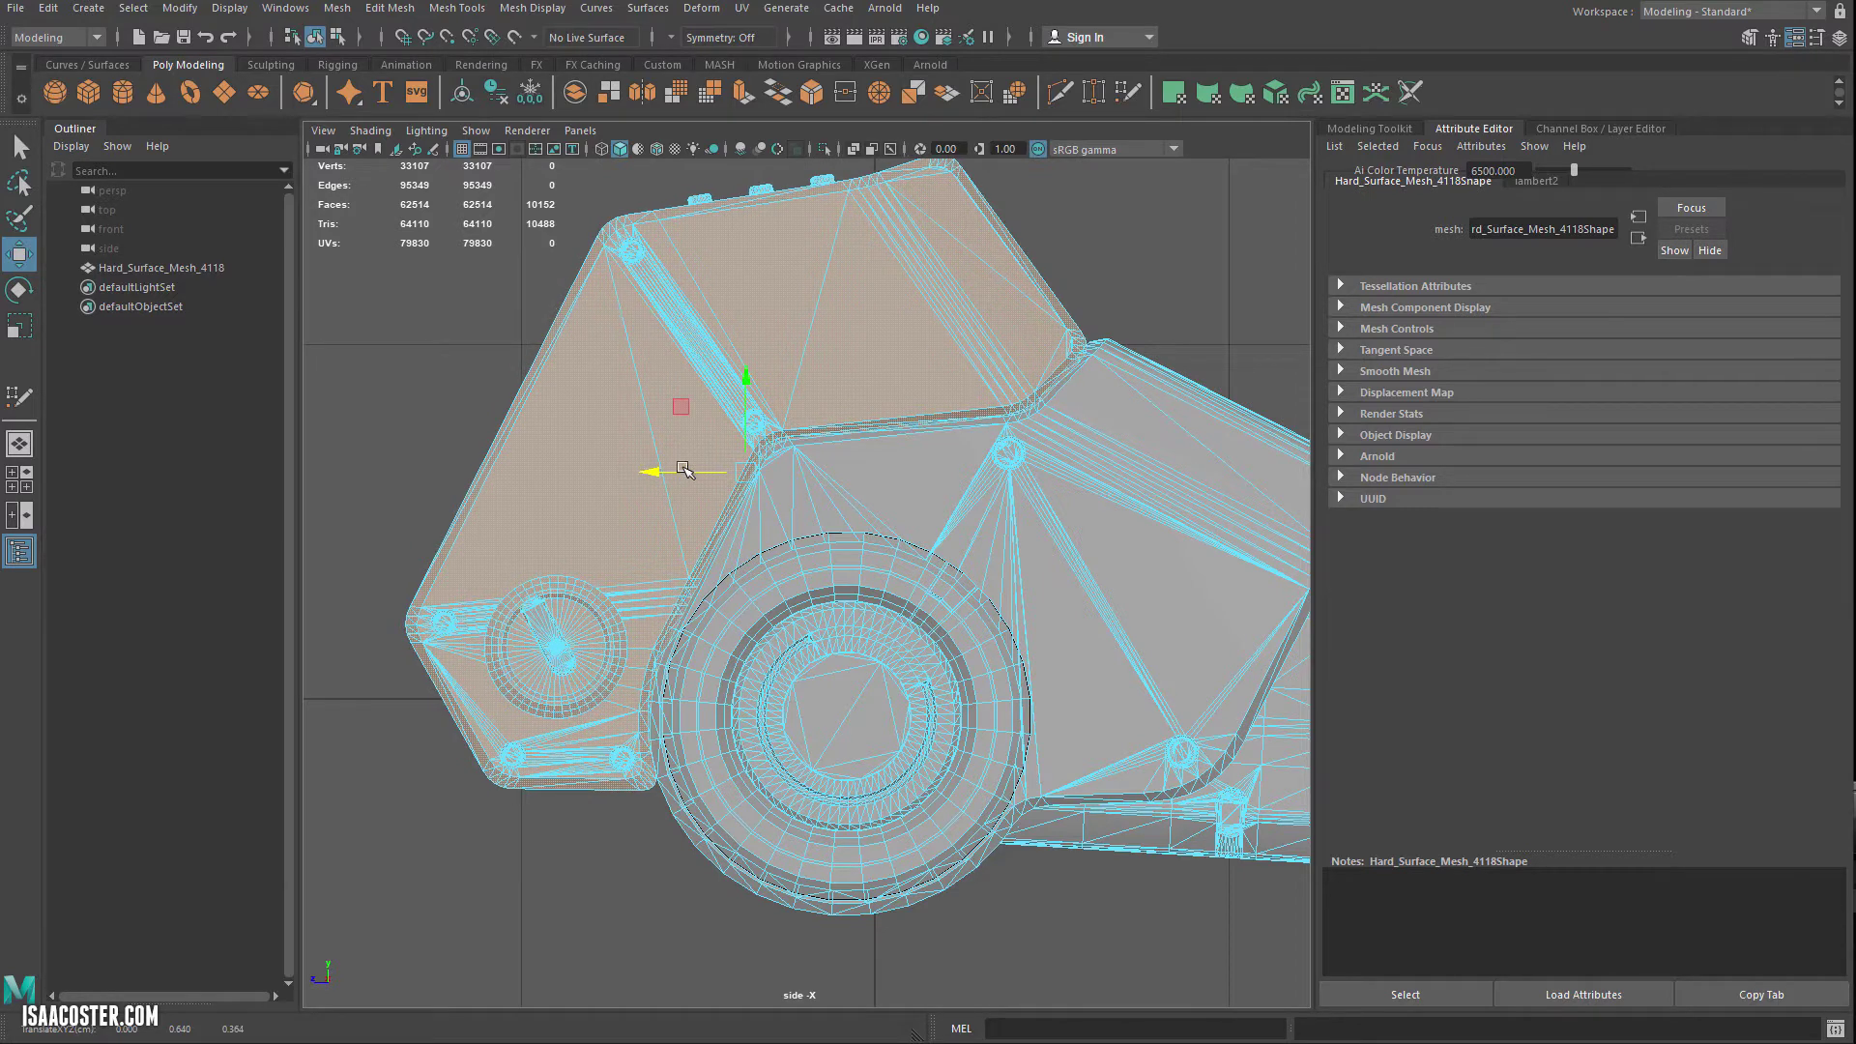
{"action": "left_click", "coordinate": [1172, 293]}
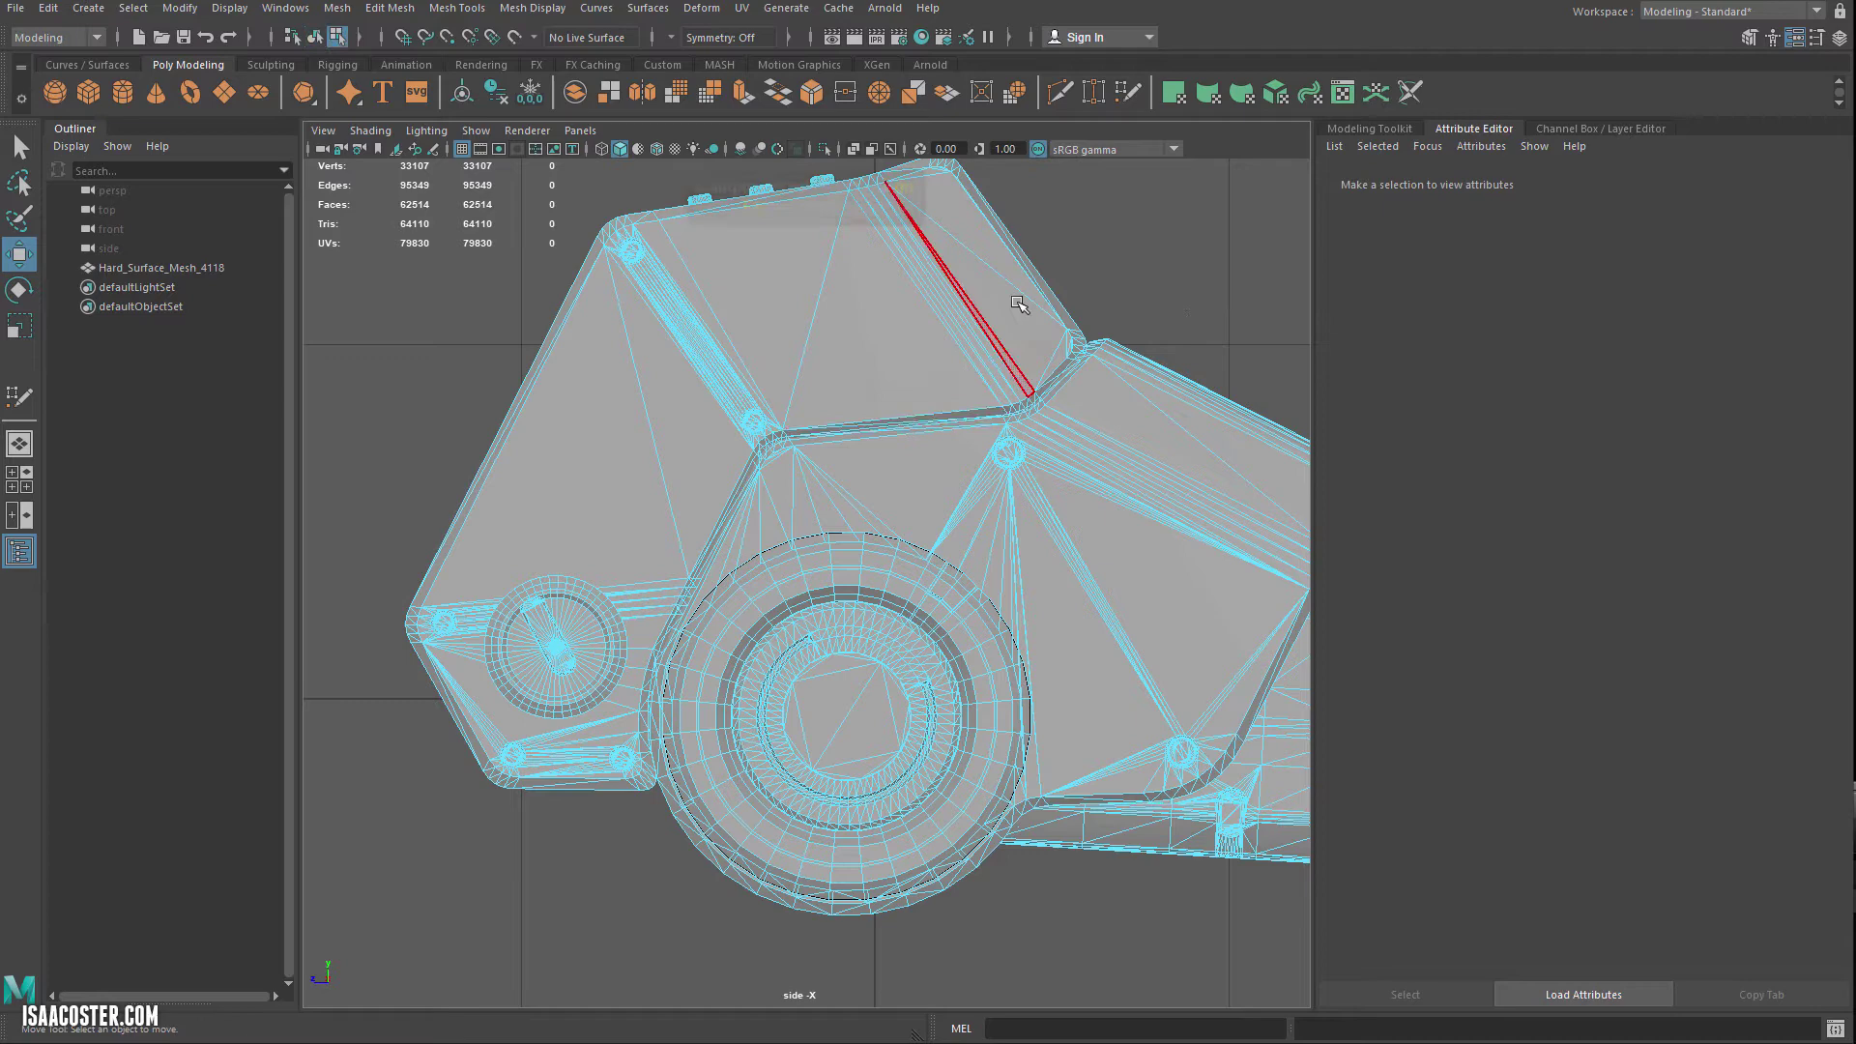
{"action": "key", "text": "F8"}
{"action": "left_click", "coordinate": [1165, 278]}
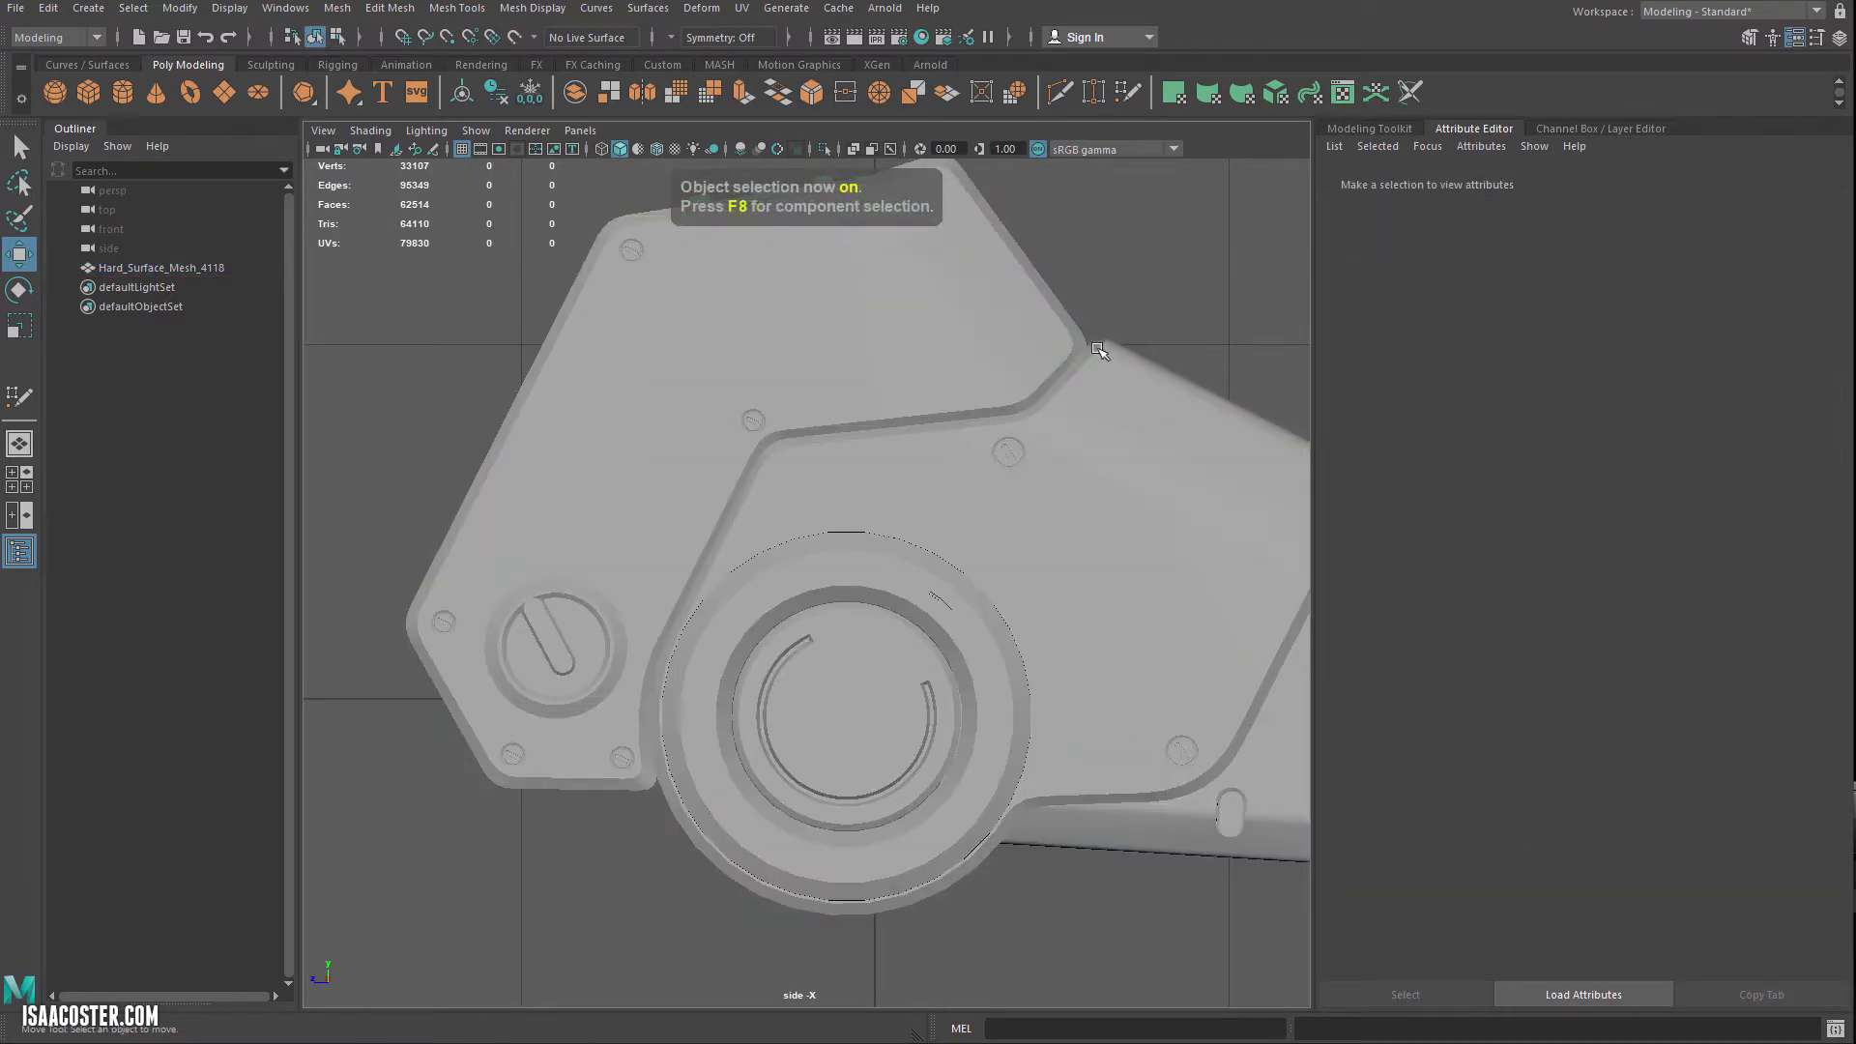
Step: Back in the perspective view, select the faces of the two hinged latch tabs on the barrel's front upper edge
{"action": "scroll", "coordinate": [945, 413], "scroll_direction": "down", "scroll_amount": 6}
{"action": "scroll", "coordinate": [1052, 684], "scroll_direction": "up", "scroll_amount": 4}
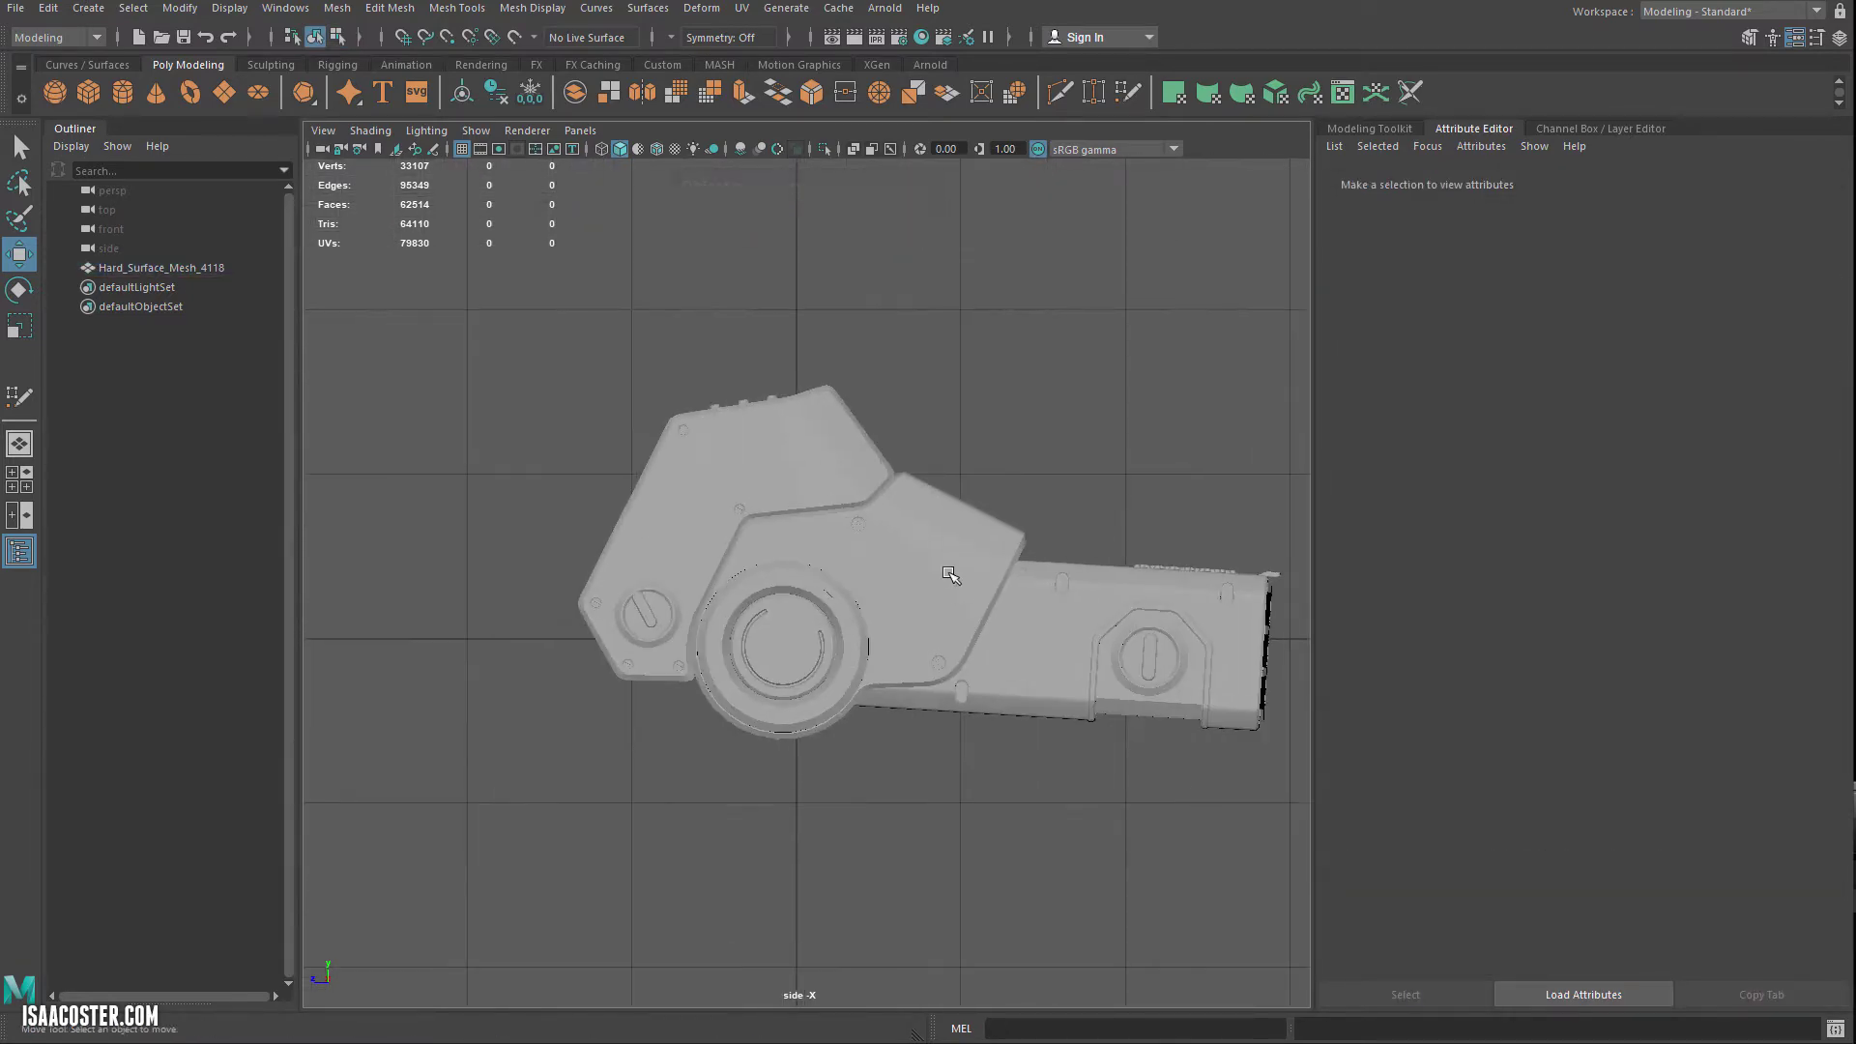
{"action": "key", "text": "space"}
{"action": "left_click_drag", "start_coordinate": [951, 574], "coordinate": [605, 543]}
{"action": "scroll", "coordinate": [962, 514], "scroll_direction": "down", "scroll_amount": 4}
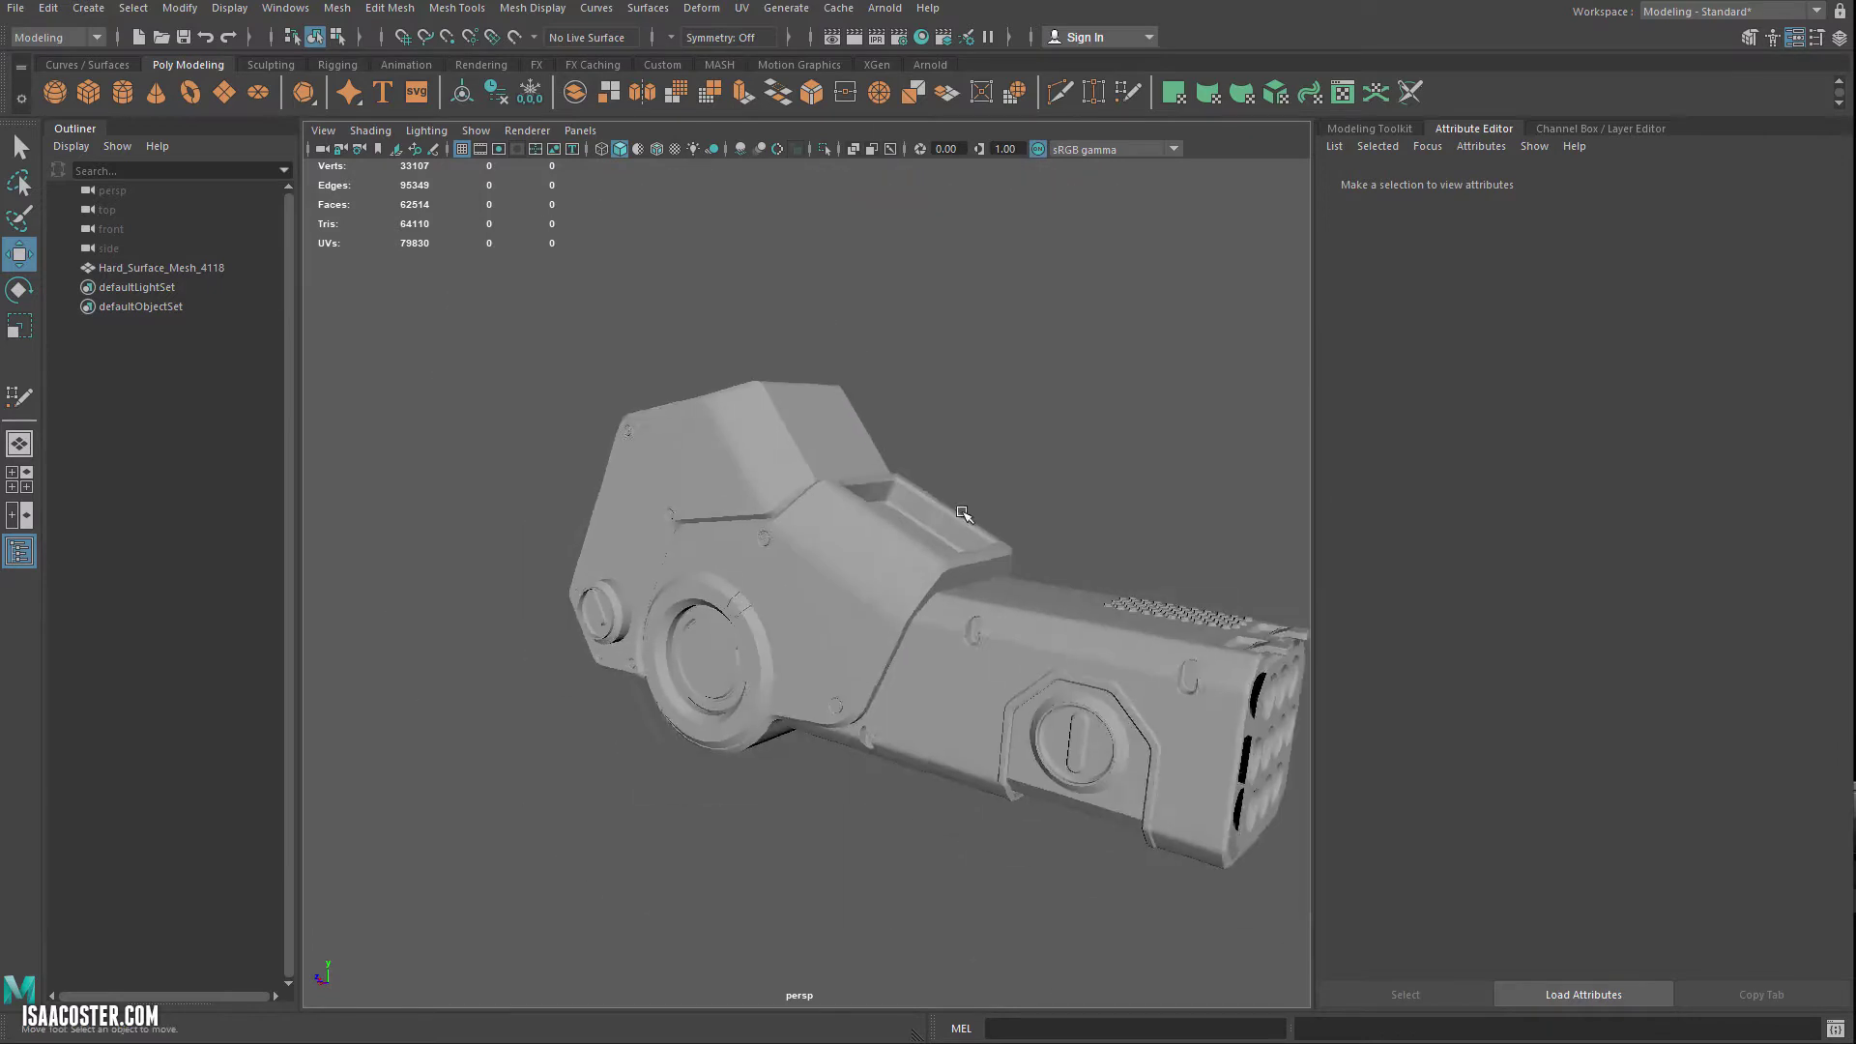
{"action": "middle_click_drag", "start_coordinate": [962, 514], "coordinate": [712, 507], "text": "alt"}
{"action": "left_click_drag", "start_coordinate": [712, 506], "coordinate": [851, 553], "text": "alt"}
{"action": "middle_click_drag", "start_coordinate": [851, 553], "coordinate": [671, 502], "text": "alt"}
{"action": "left_click_drag", "start_coordinate": [671, 501], "coordinate": [889, 713], "text": "alt"}
{"action": "right_click_drag", "start_coordinate": [890, 712], "coordinate": [1058, 713], "text": "alt"}
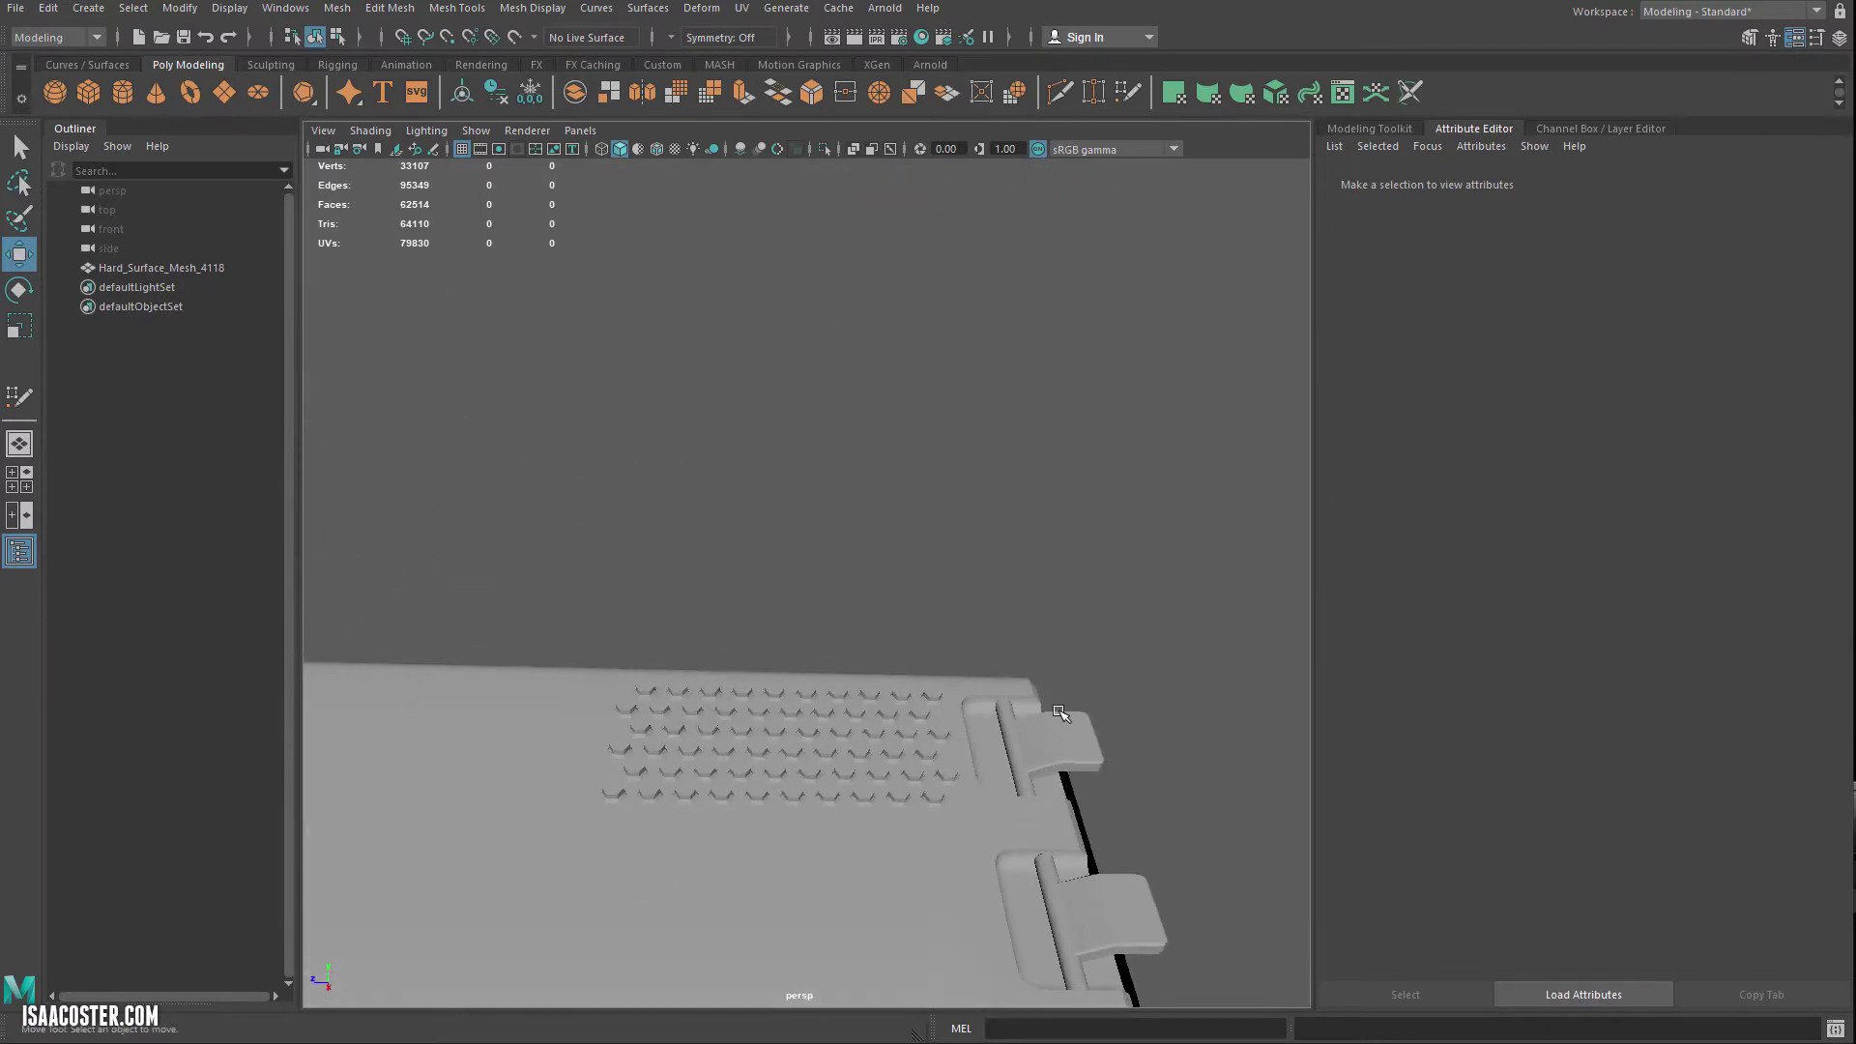
{"action": "left_click", "coordinate": [1061, 712]}
{"action": "left_click_drag", "start_coordinate": [1057, 667], "coordinate": [1114, 597], "text": "alt"}
{"action": "right_click_drag", "start_coordinate": [1115, 596], "coordinate": [1114, 650]}
{"action": "double_click", "coordinate": [1025, 643]}
Step: Rotate the two latch tabs about their hinges until they stand upright
{"action": "left_click_drag", "start_coordinate": [1139, 777], "coordinate": [1089, 711], "text": "alt"}
{"action": "key", "text": "e"}
{"action": "left_click_drag", "start_coordinate": [1000, 578], "coordinate": [1011, 568], "text": "alt"}
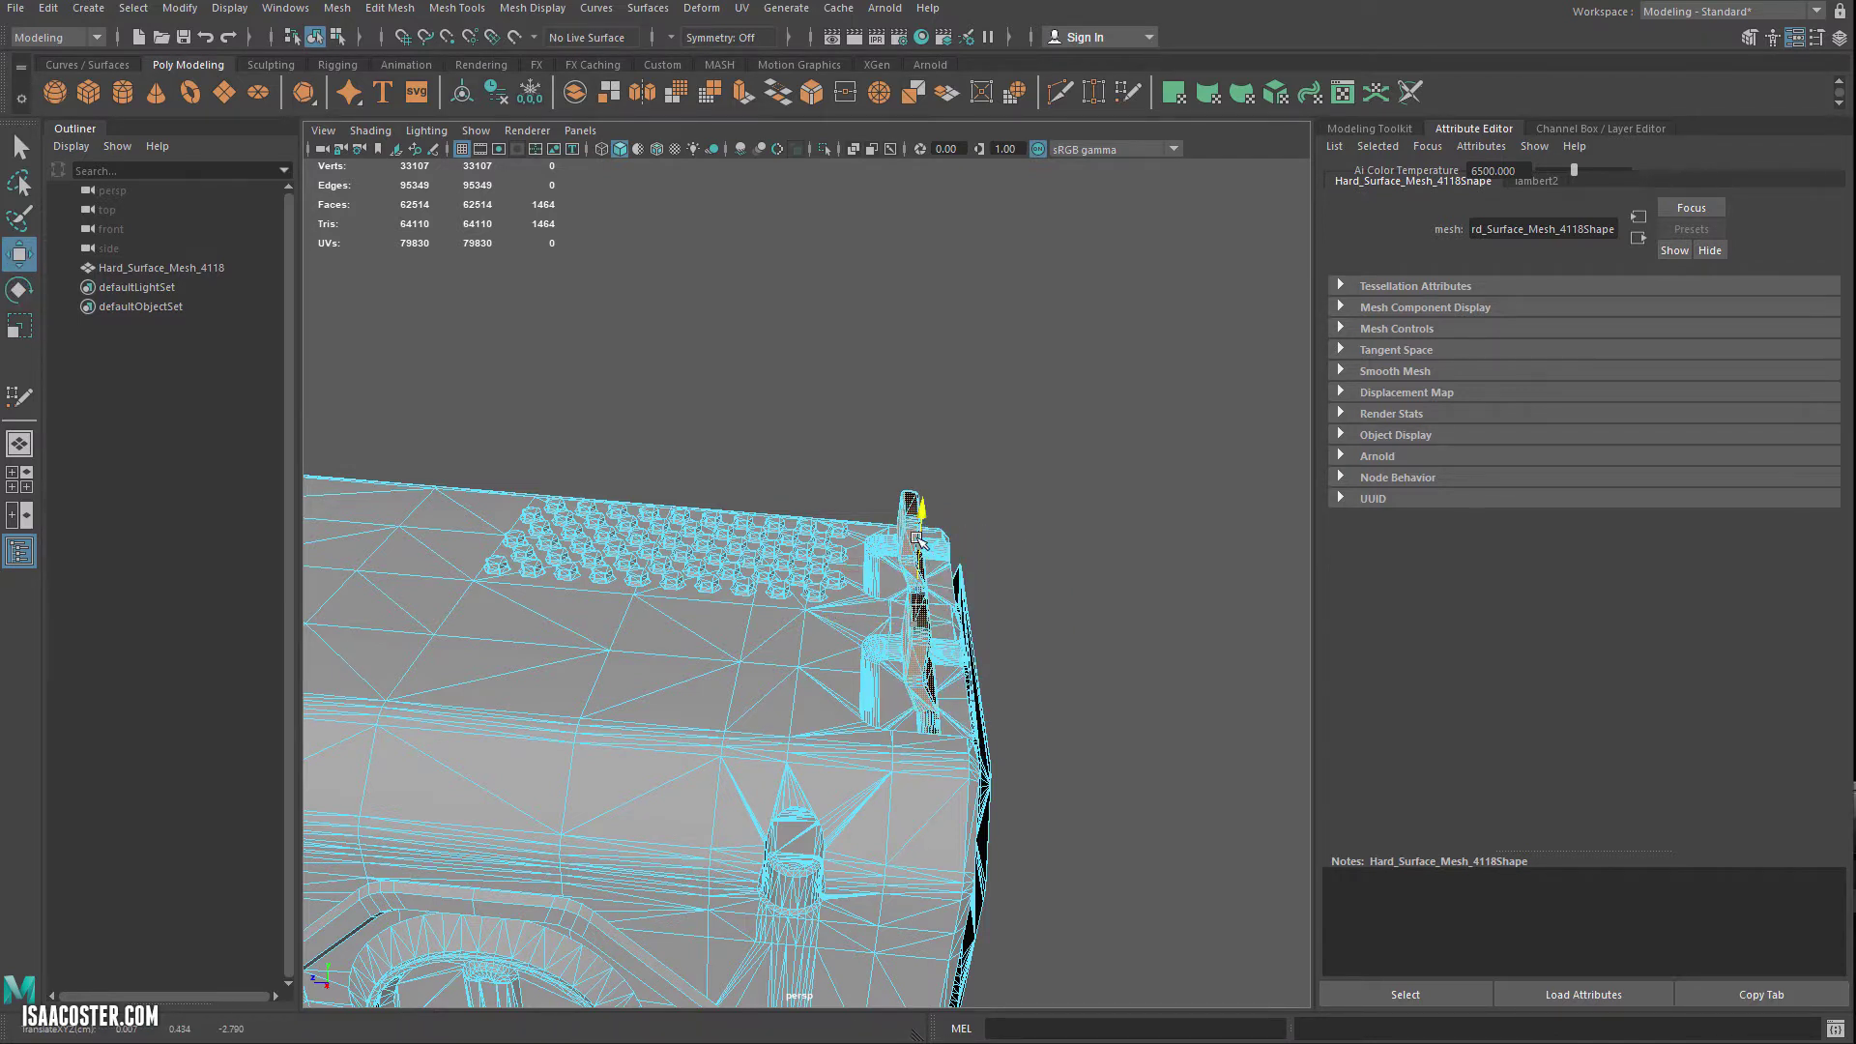
Step: Reposition the upright latch tabs lengthwise and lower them slightly to seat their hinges on the barrel's front edge
{"action": "left_click_drag", "start_coordinate": [921, 535], "coordinate": [967, 575], "text": "alt"}
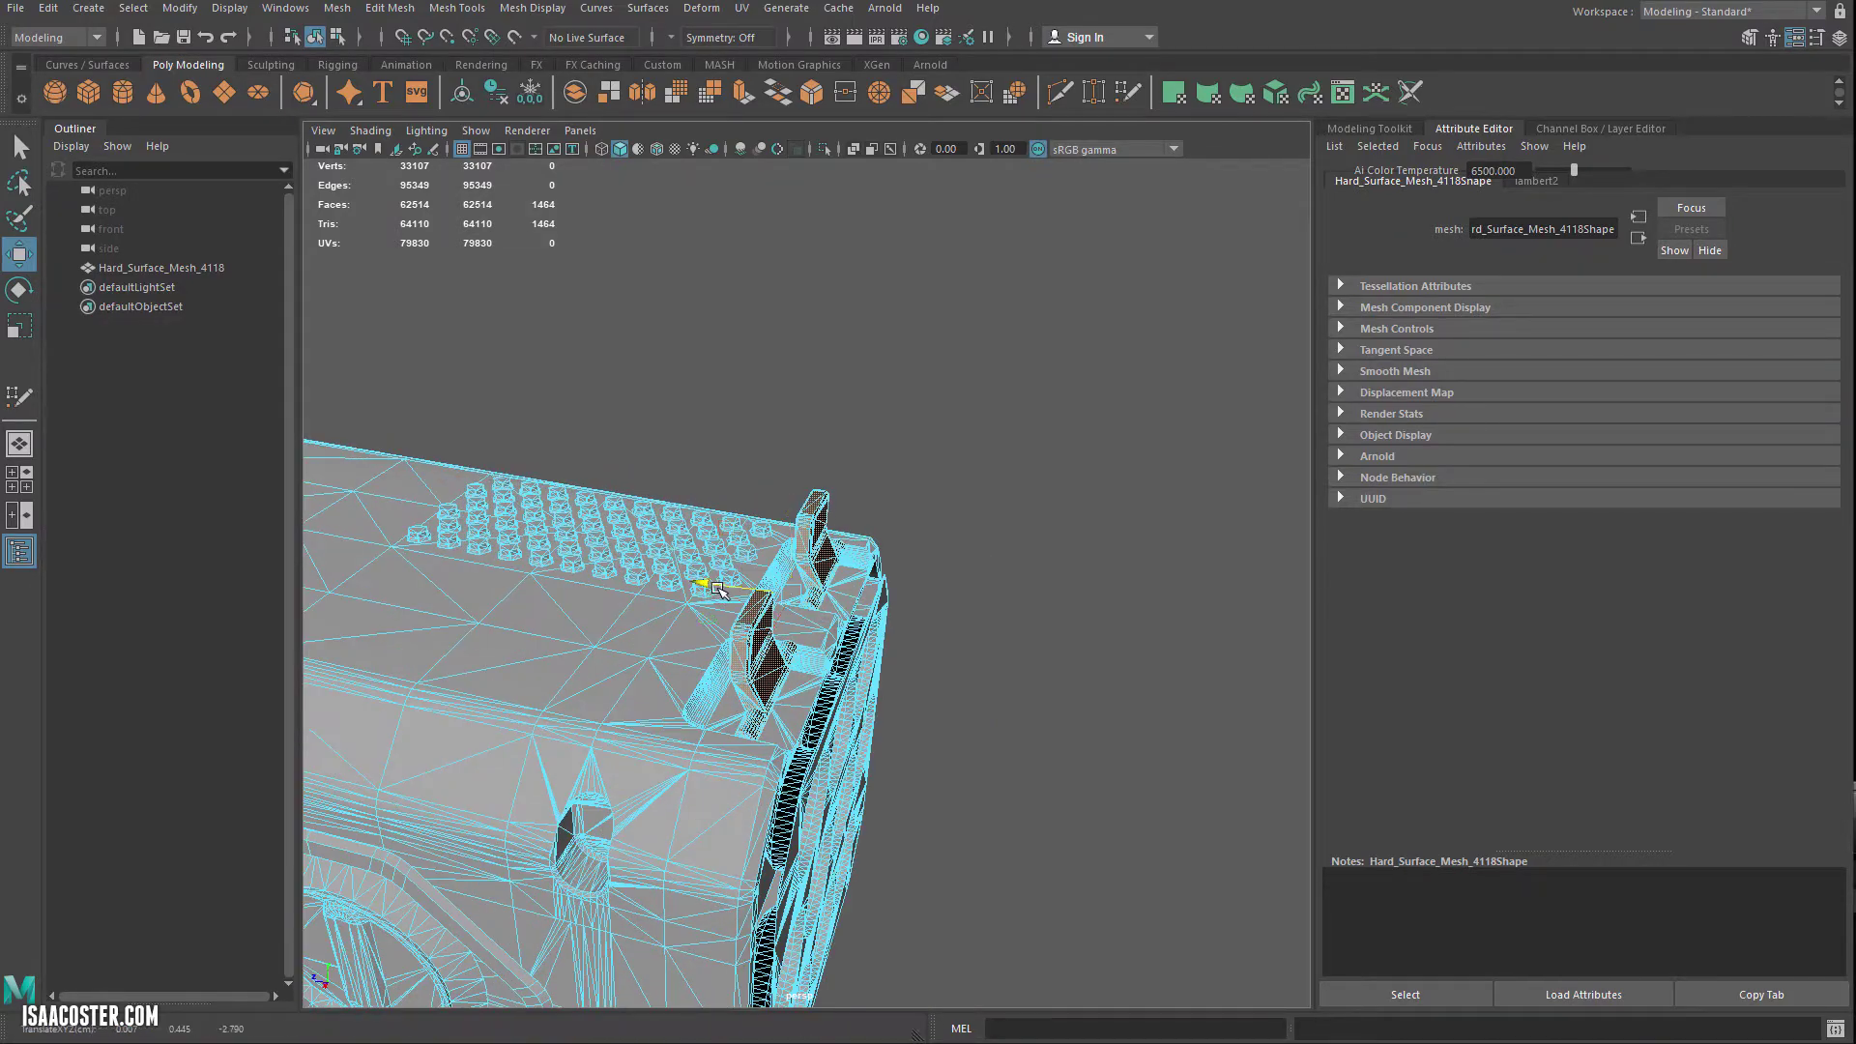
{"action": "left_click_drag", "start_coordinate": [696, 574], "coordinate": [872, 590], "text": "alt"}
{"action": "scroll", "coordinate": [872, 590], "scroll_direction": "up", "scroll_amount": 4}
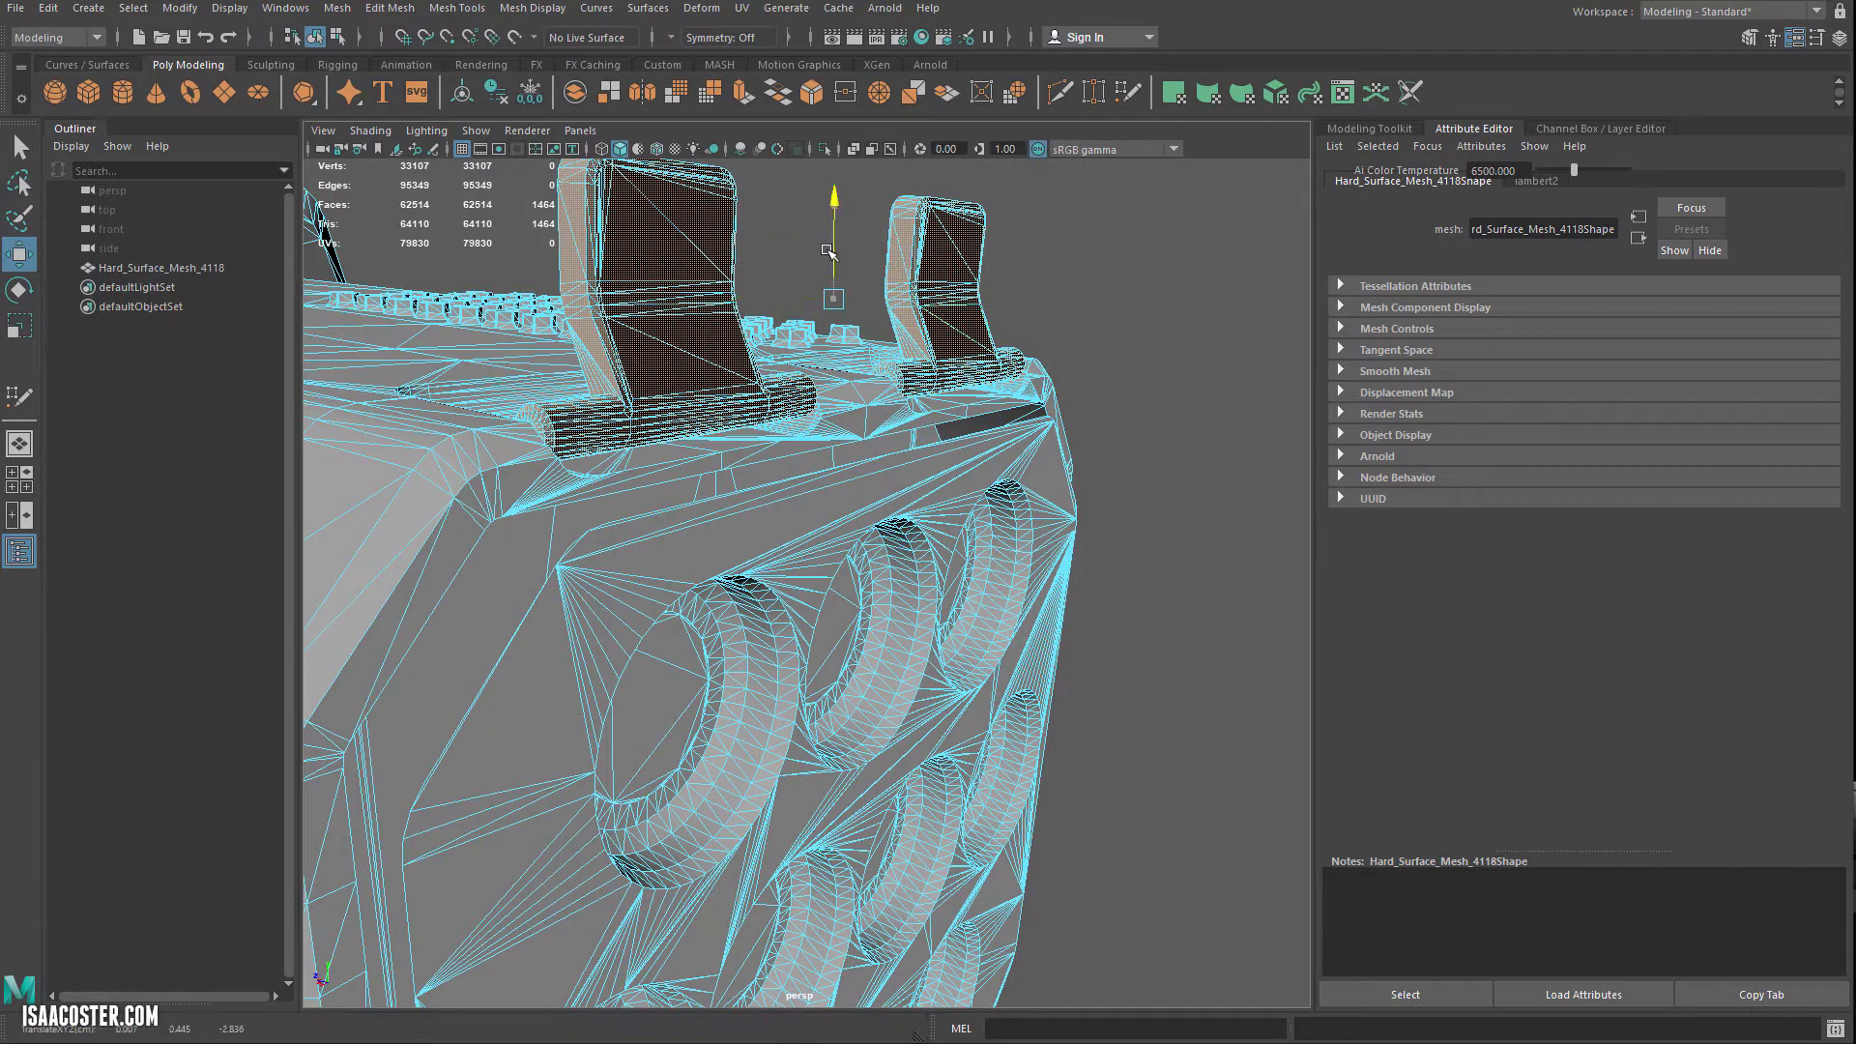
{"action": "left_click_drag", "start_coordinate": [829, 253], "coordinate": [828, 273]}
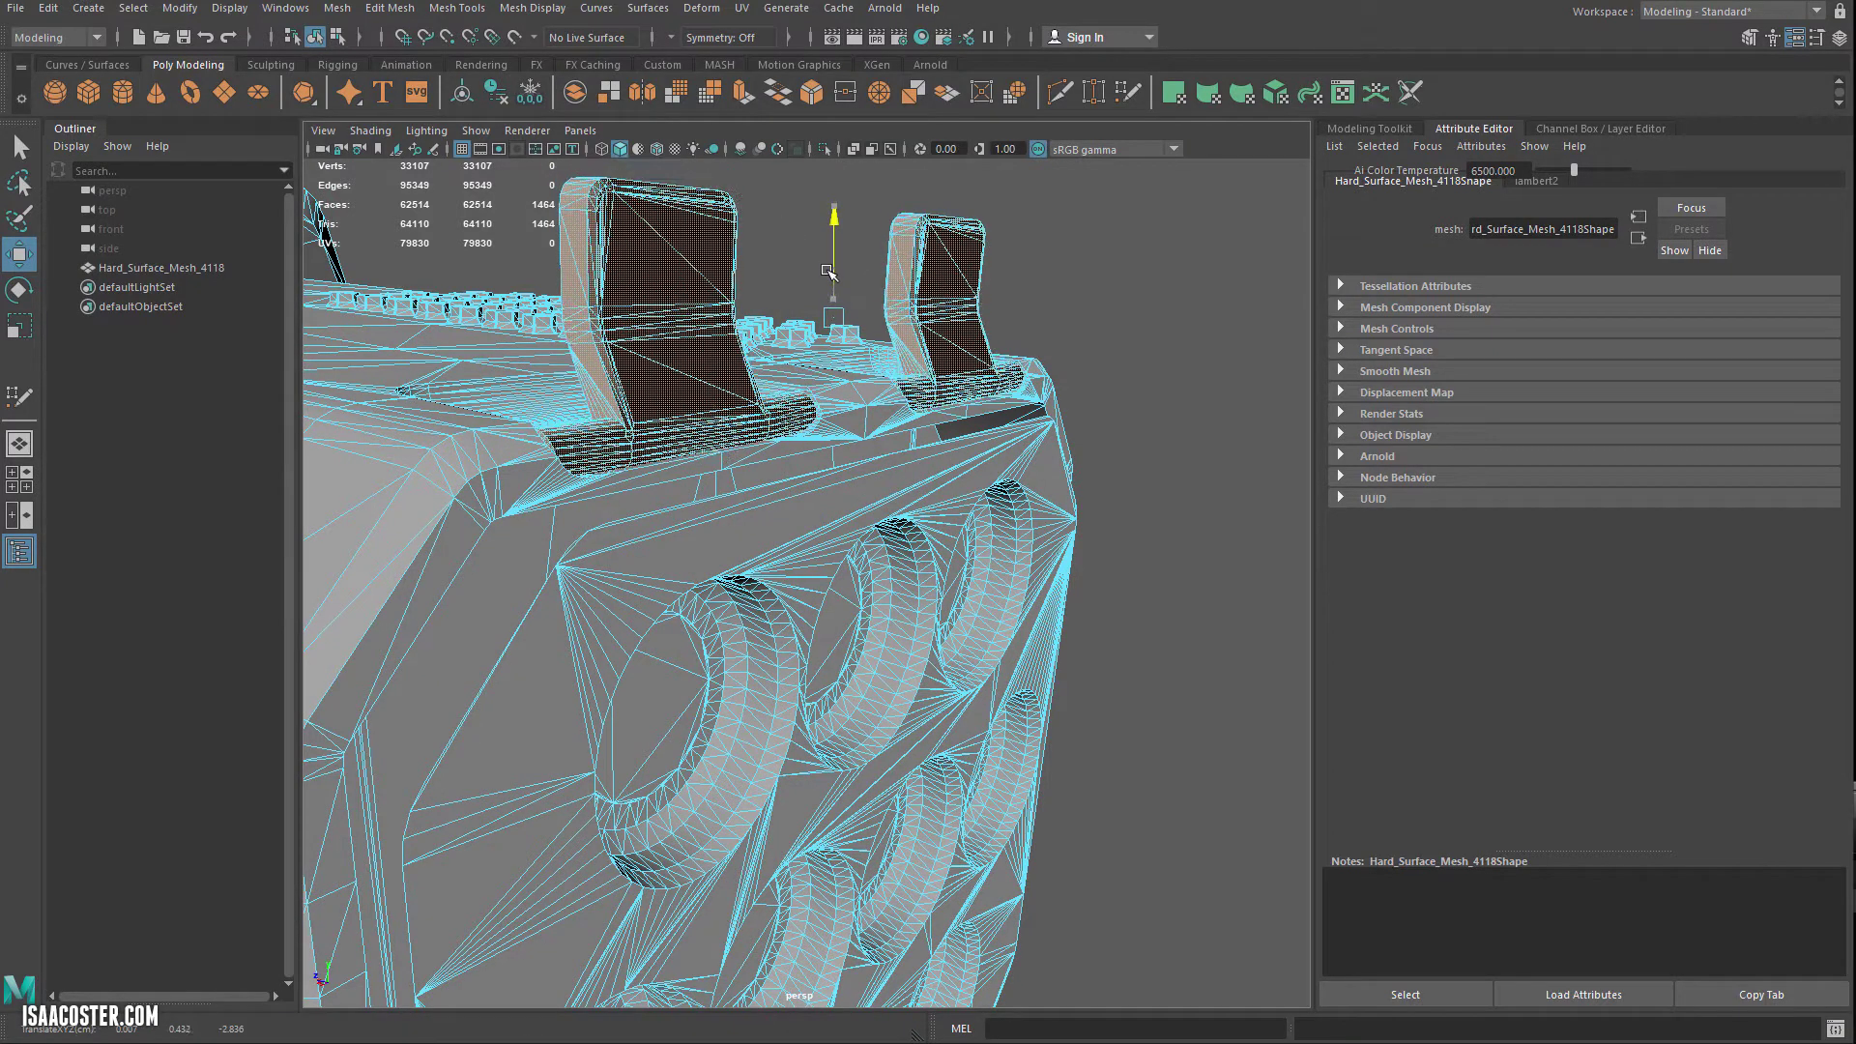
{"action": "left_click", "coordinate": [1041, 278]}
{"action": "left_click_drag", "start_coordinate": [1040, 278], "coordinate": [1110, 394], "text": "alt"}
{"action": "key", "text": "F8"}
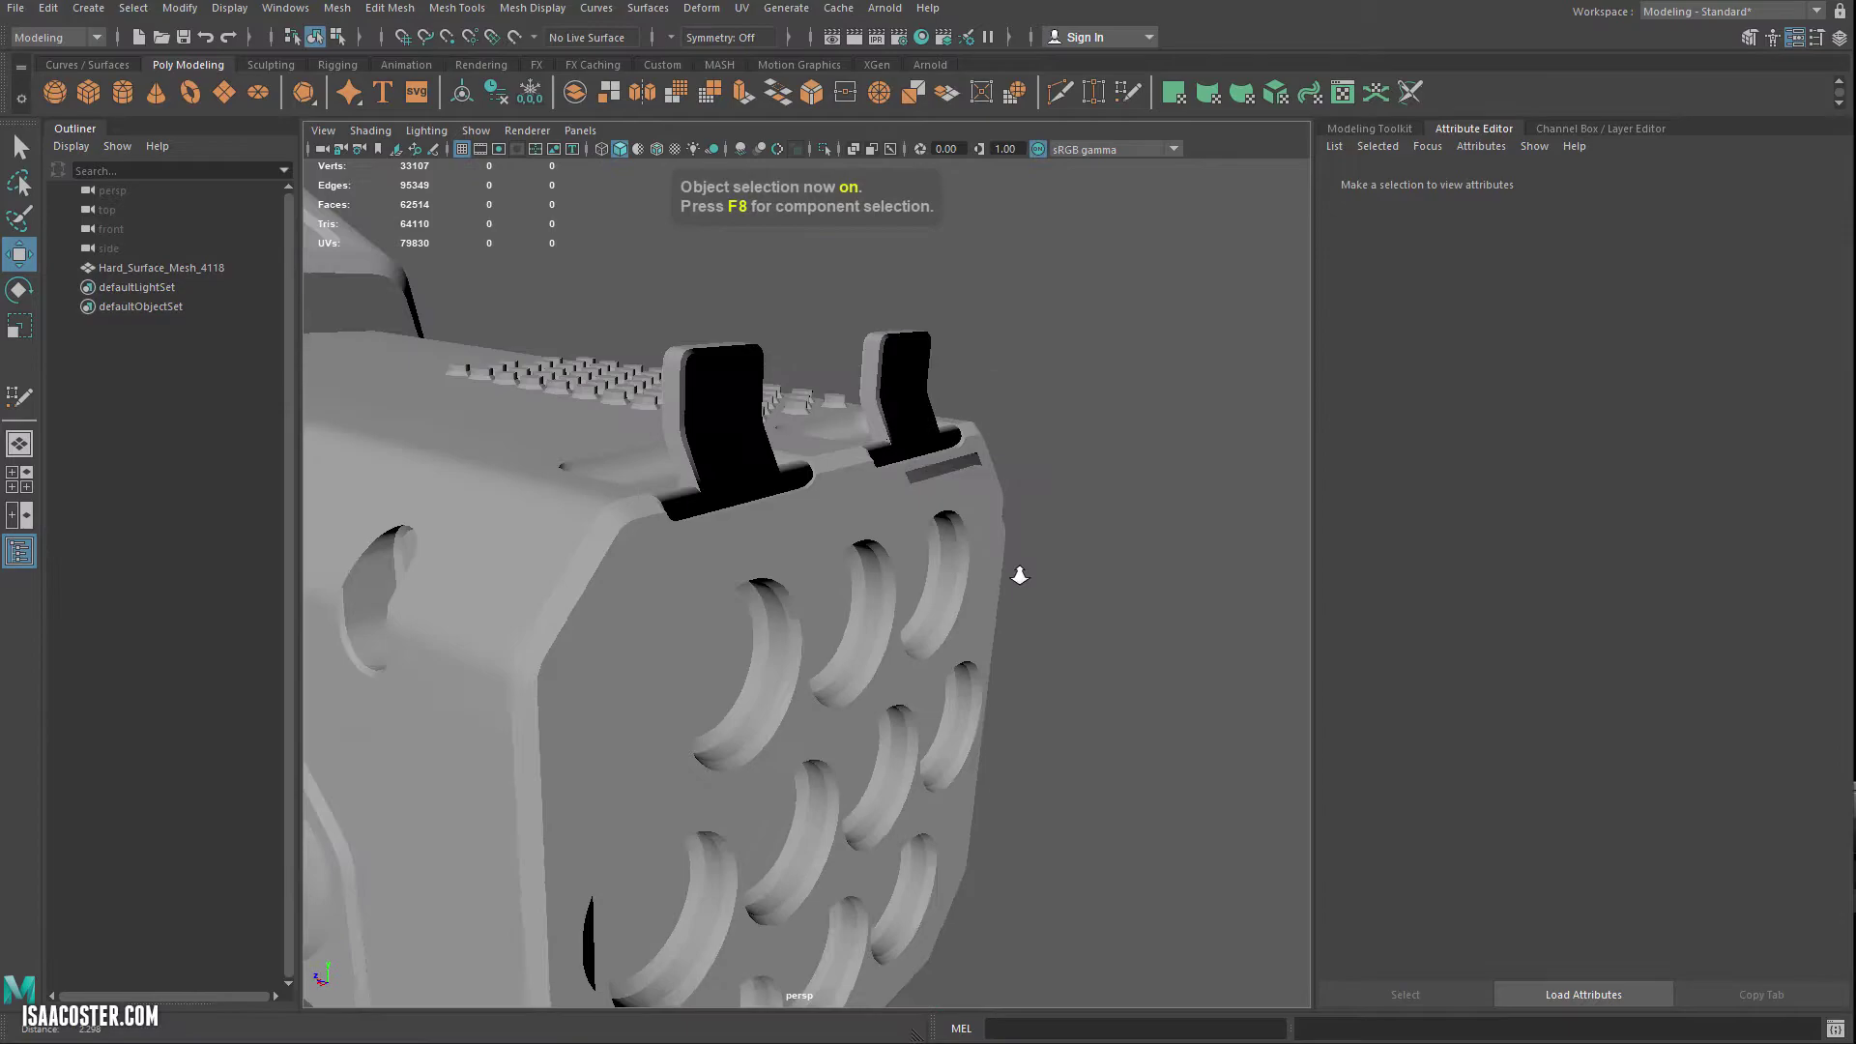
Step: Examine the upright latch tabs, their dark inner faces and the barrel's front end from several angles
{"action": "left_click_drag", "start_coordinate": [1020, 576], "coordinate": [726, 571], "text": "alt"}
{"action": "middle_click_drag", "start_coordinate": [726, 570], "coordinate": [844, 596], "text": "alt"}
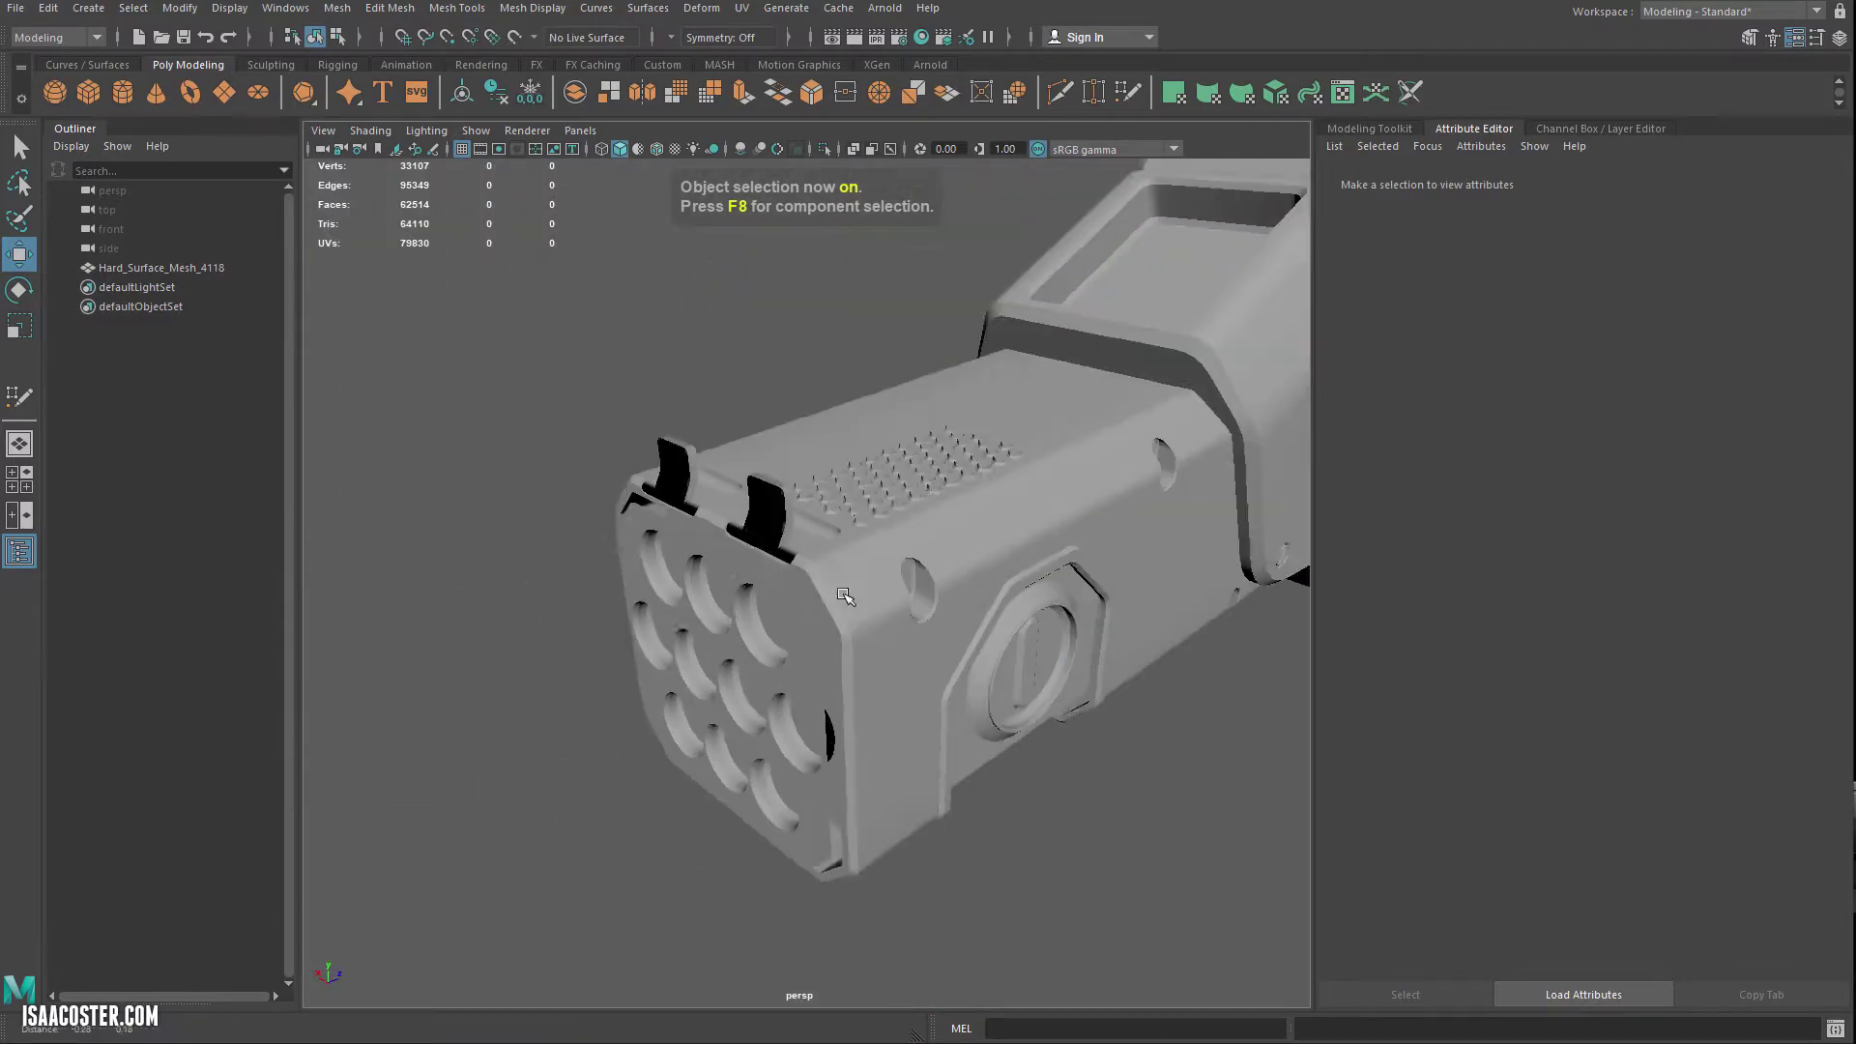
{"action": "scroll", "coordinate": [844, 594], "scroll_direction": "up", "scroll_amount": 5}
{"action": "left_click", "coordinate": [775, 457]}
{"action": "left_click_drag", "start_coordinate": [774, 457], "coordinate": [829, 435], "text": "alt"}
{"action": "scroll", "coordinate": [780, 413], "scroll_direction": "up", "scroll_amount": 4}
{"action": "middle_click_drag", "start_coordinate": [829, 435], "coordinate": [759, 552], "text": "alt"}
{"action": "scroll", "coordinate": [759, 552], "scroll_direction": "up", "scroll_amount": 4}
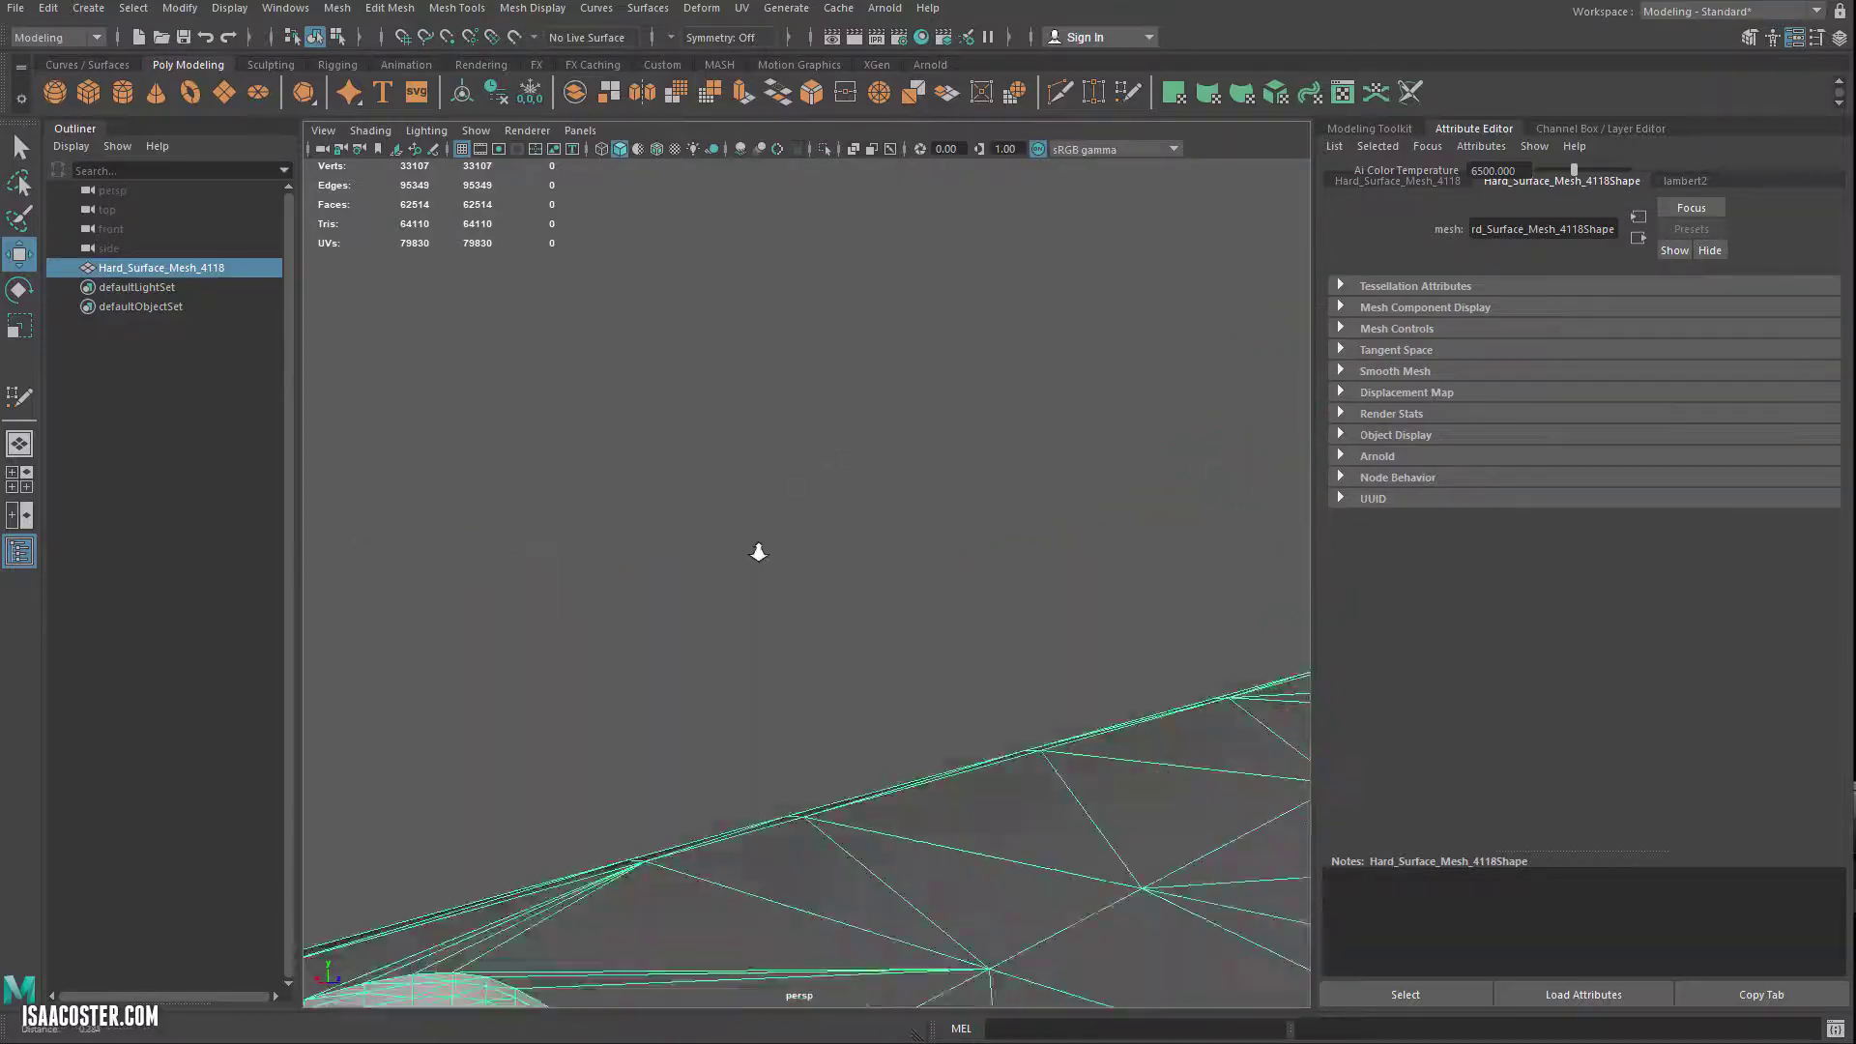
{"action": "right_click_drag", "start_coordinate": [759, 552], "coordinate": [734, 489], "text": "alt"}
{"action": "mouse_move", "coordinate": [734, 489]}
{"action": "left_mouse_down", "text": "alt"}
{"action": "mouse_move", "coordinate": [890, 444]}
{"action": "mouse_move", "coordinate": [1111, 510]}
{"action": "mouse_move", "coordinate": [1088, 545]}
{"action": "mouse_move", "coordinate": [966, 493]}
{"action": "mouse_move", "coordinate": [911, 589]}
{"action": "left_mouse_up", "text": "alt"}
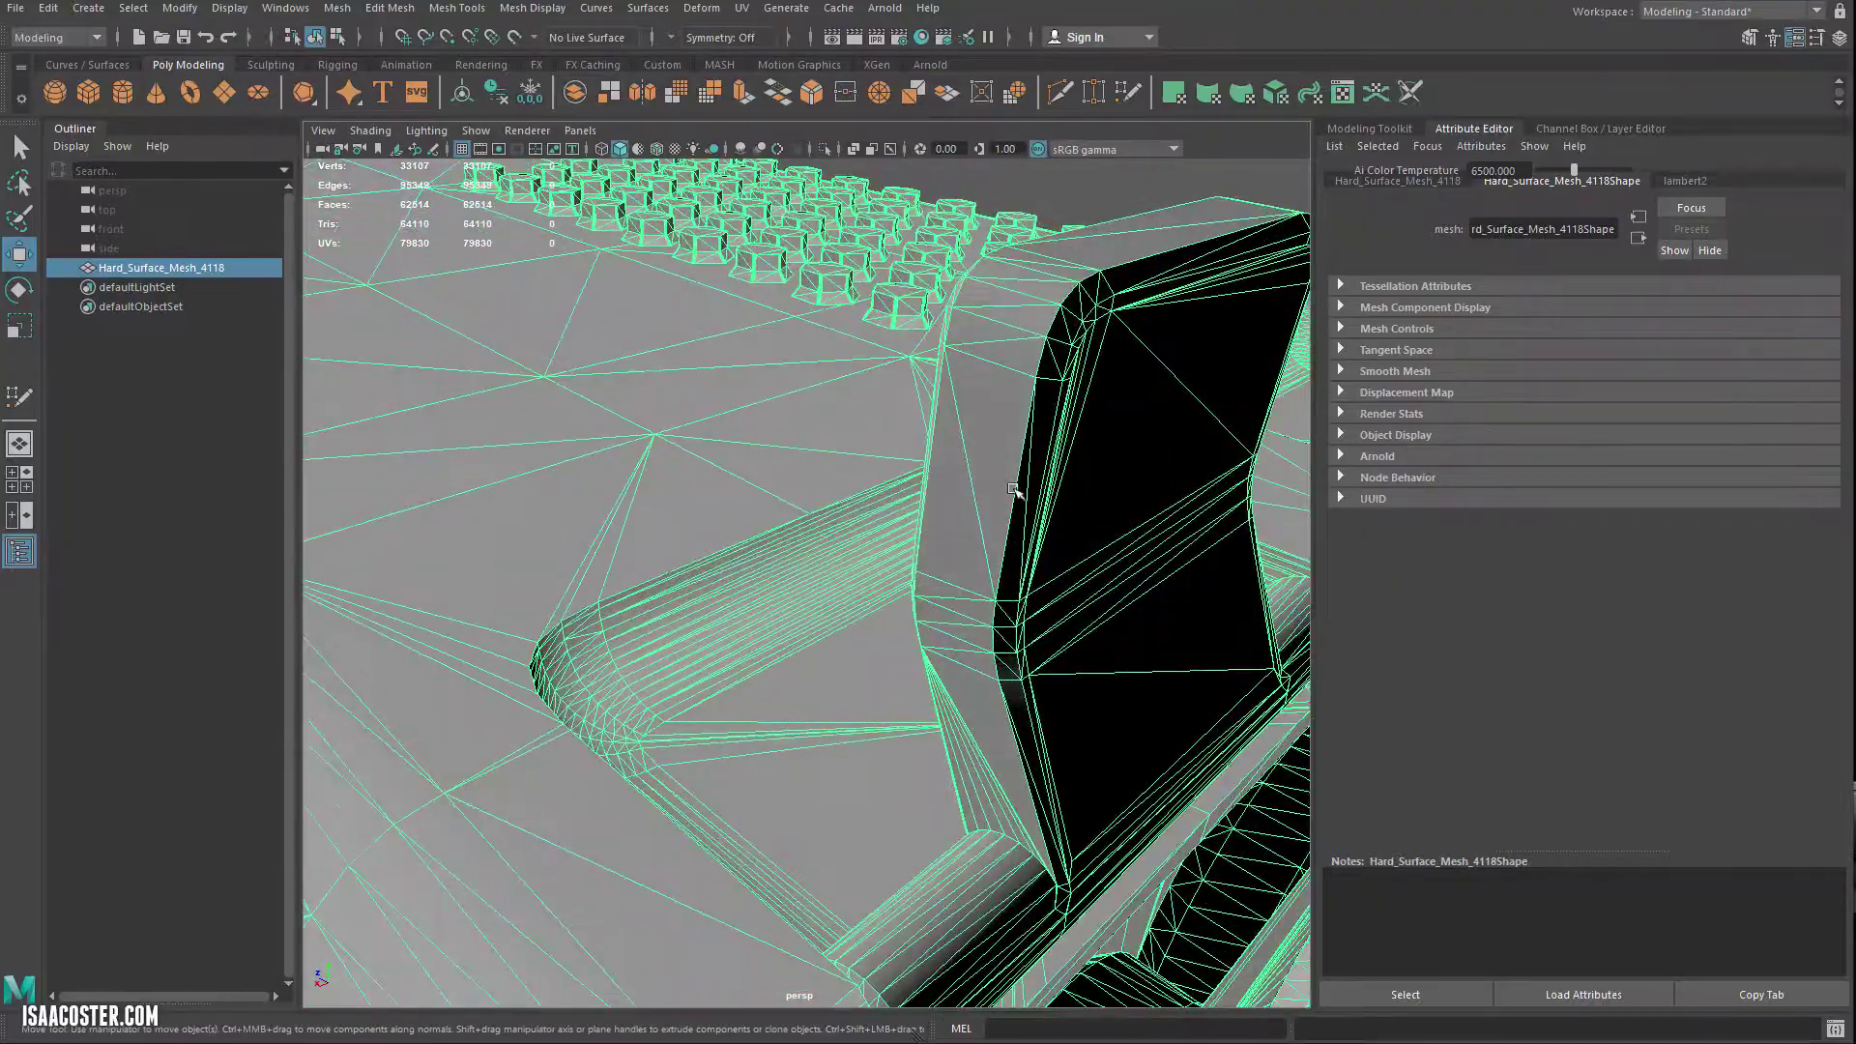
{"action": "left_click_drag", "start_coordinate": [1013, 489], "coordinate": [1119, 473], "text": "alt"}
{"action": "scroll", "coordinate": [1008, 514], "scroll_direction": "down", "scroll_amount": 6}
{"action": "left_click", "coordinate": [972, 533]}
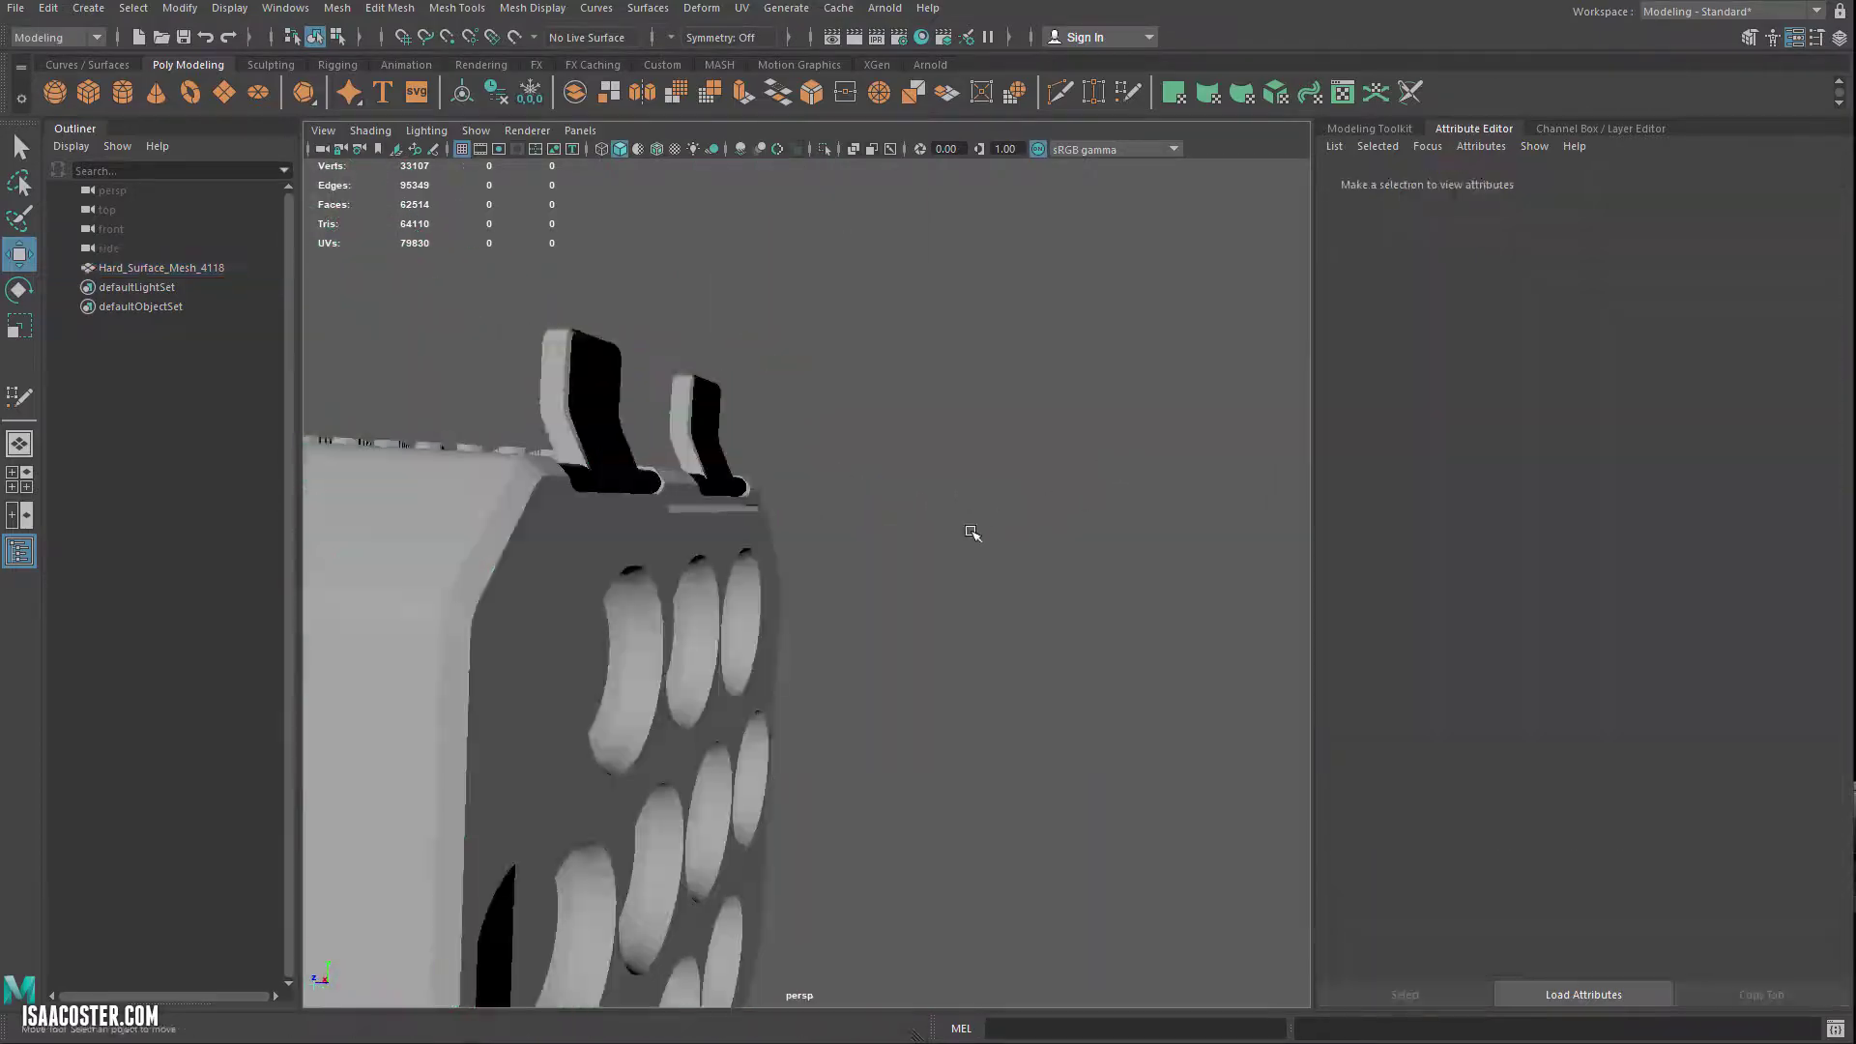
Step: Select the faces of the front plate and its ten circular recesses, and scale them uniformly to fit the barrel's front opening
{"action": "left_click", "coordinate": [747, 597]}
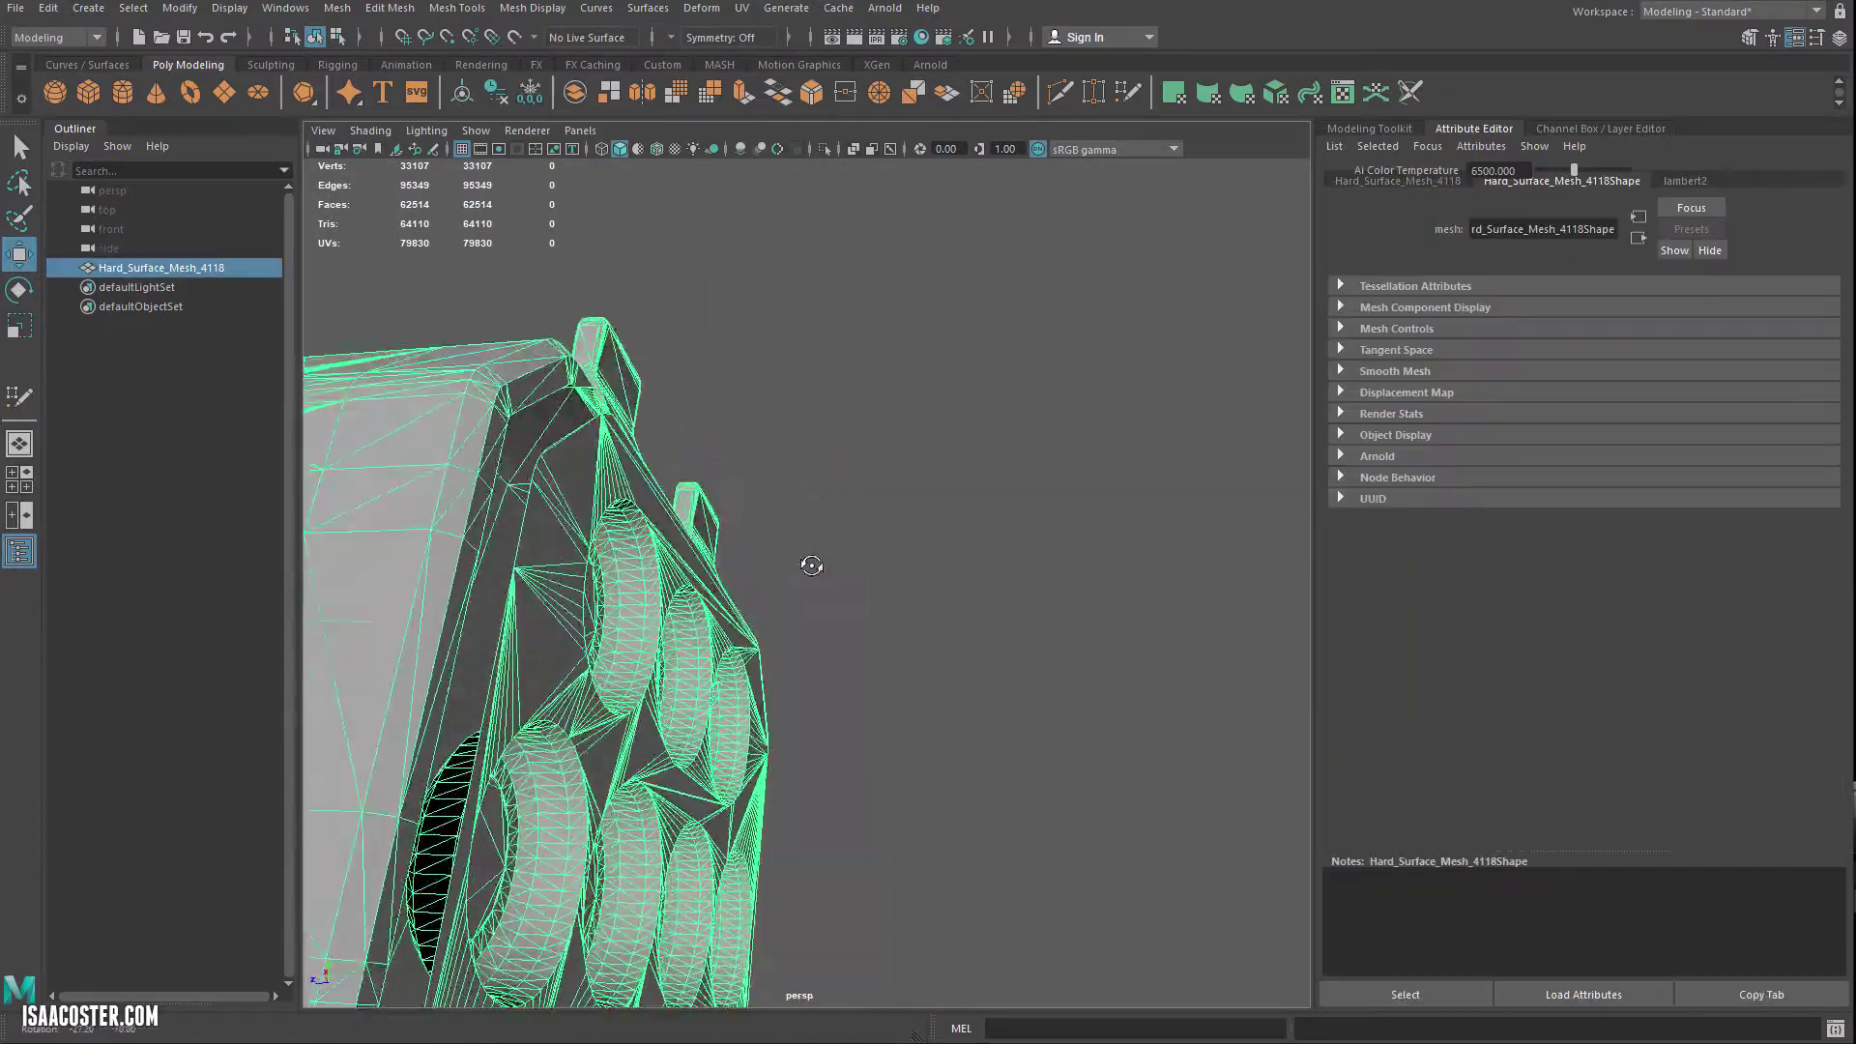
{"action": "left_click_drag", "start_coordinate": [624, 601], "coordinate": [830, 510], "text": "alt"}
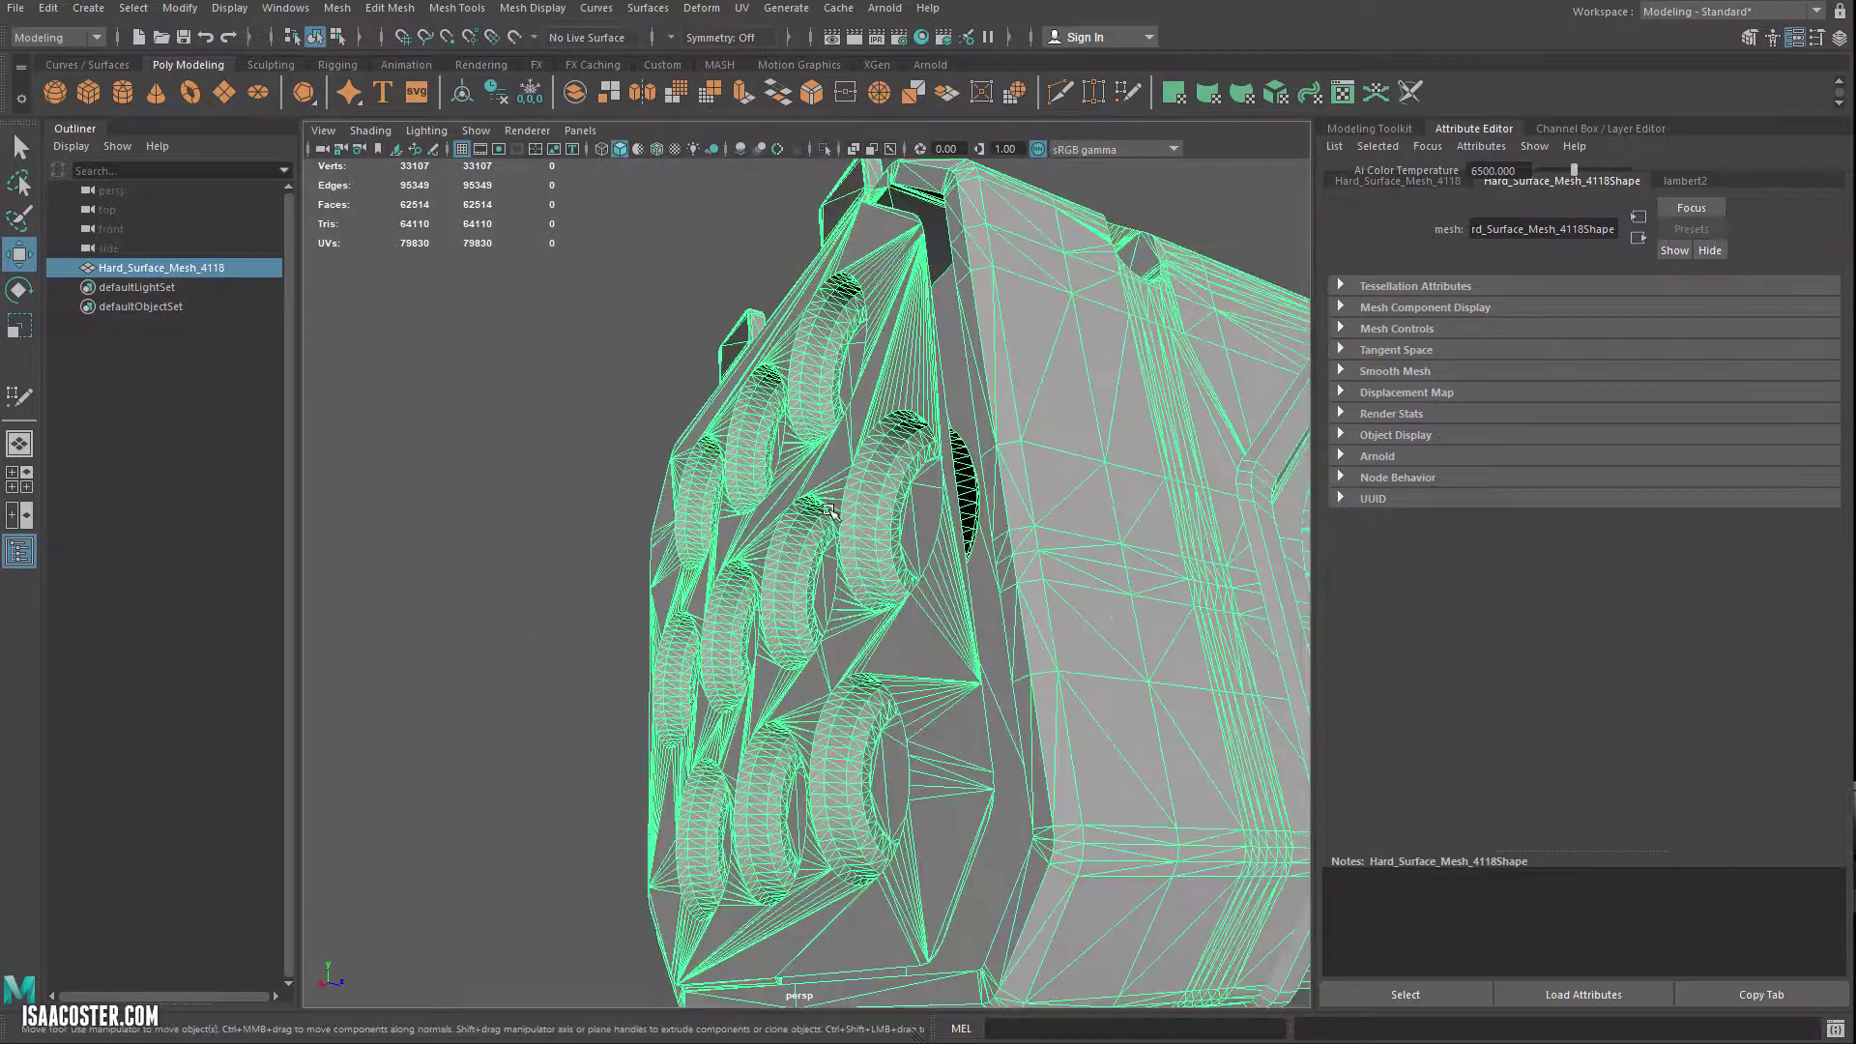
{"action": "right_click_drag", "start_coordinate": [889, 398], "coordinate": [888, 452]}
{"action": "double_click", "coordinate": [880, 393]}
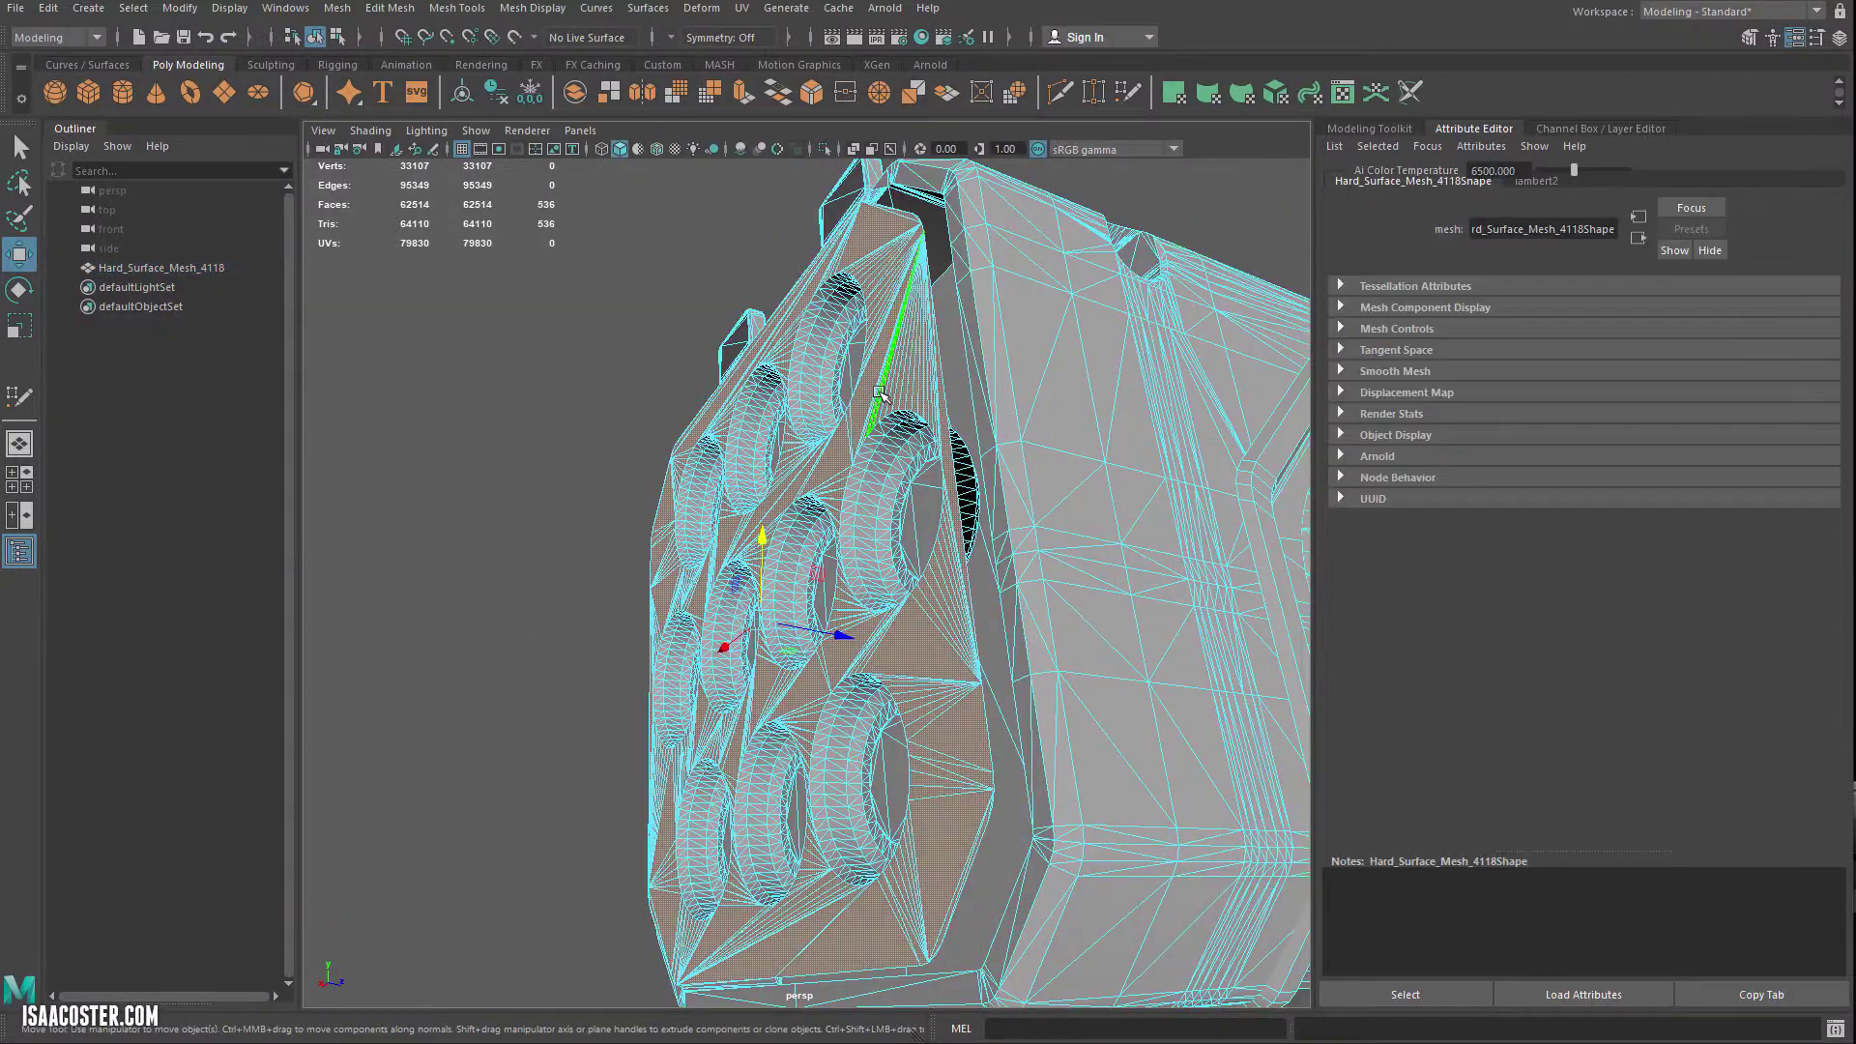
{"action": "double_click", "coordinate": [877, 468], "text": "shift"}
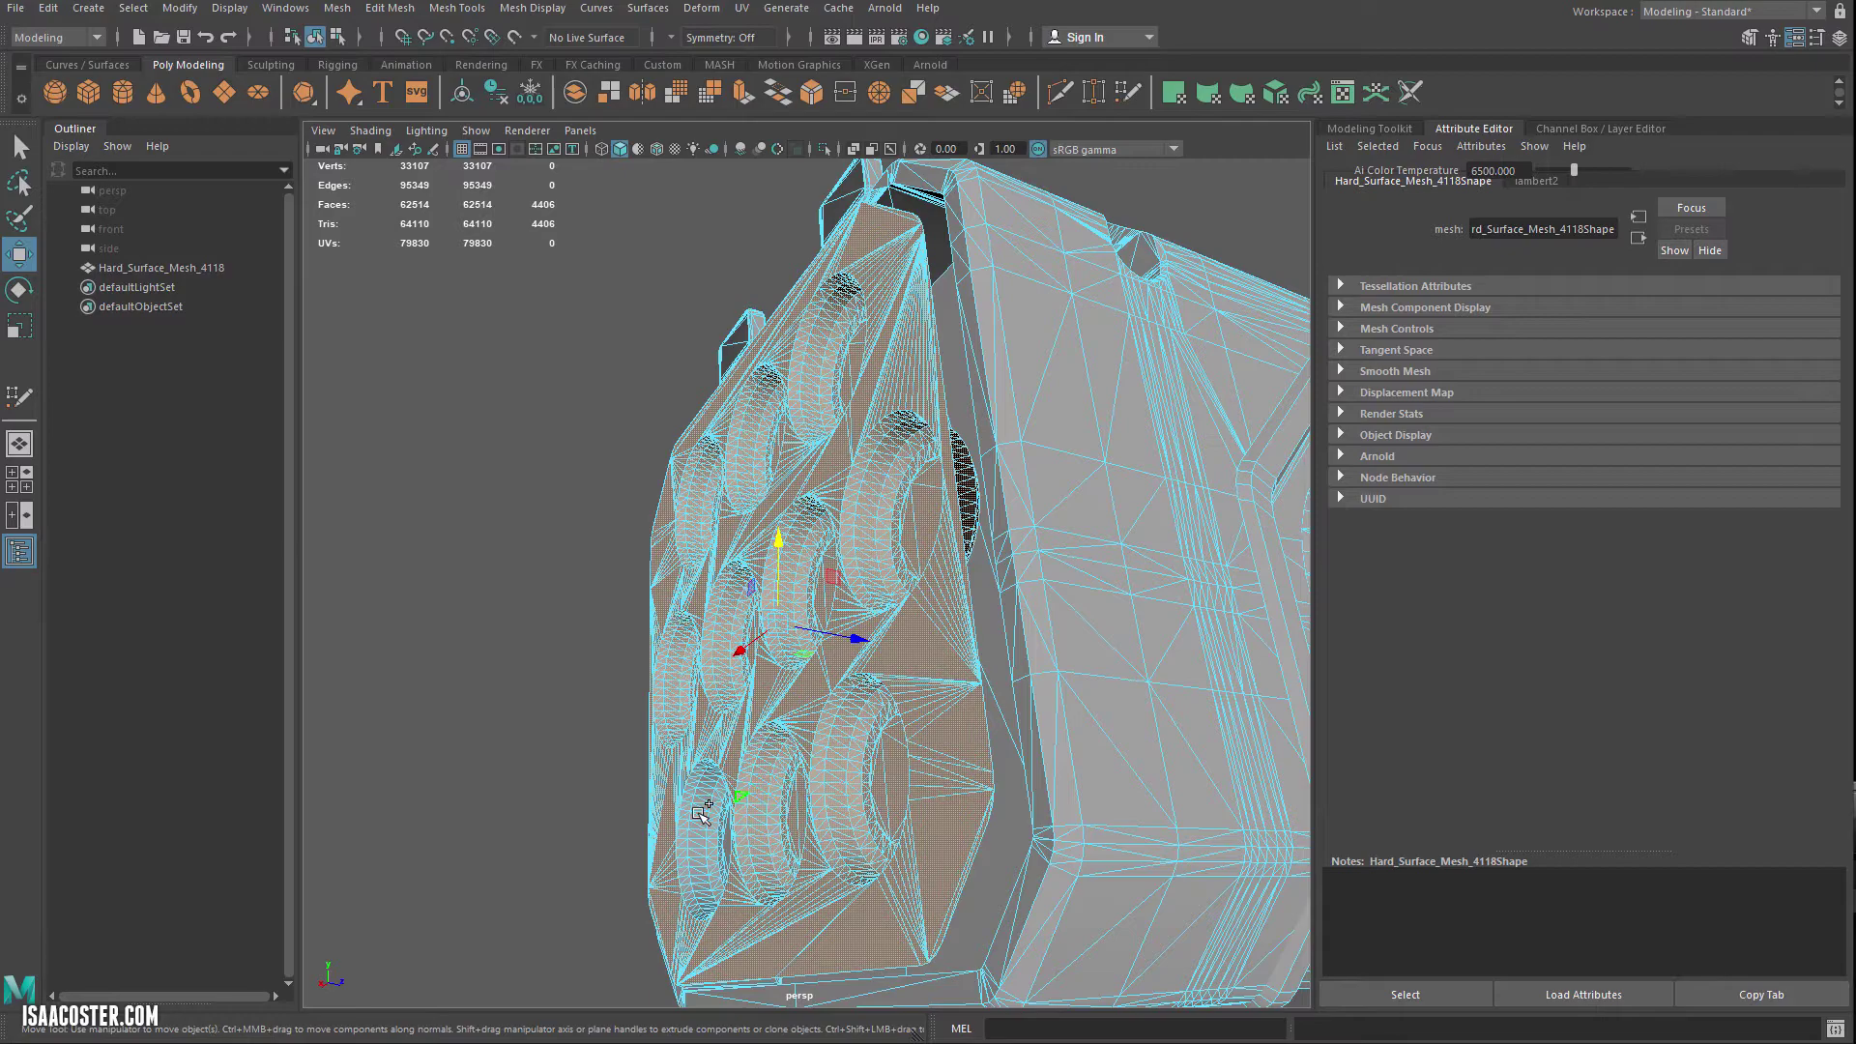
{"action": "left_click_drag", "start_coordinate": [770, 762], "coordinate": [1015, 635], "text": "alt"}
{"action": "key", "text": "r"}
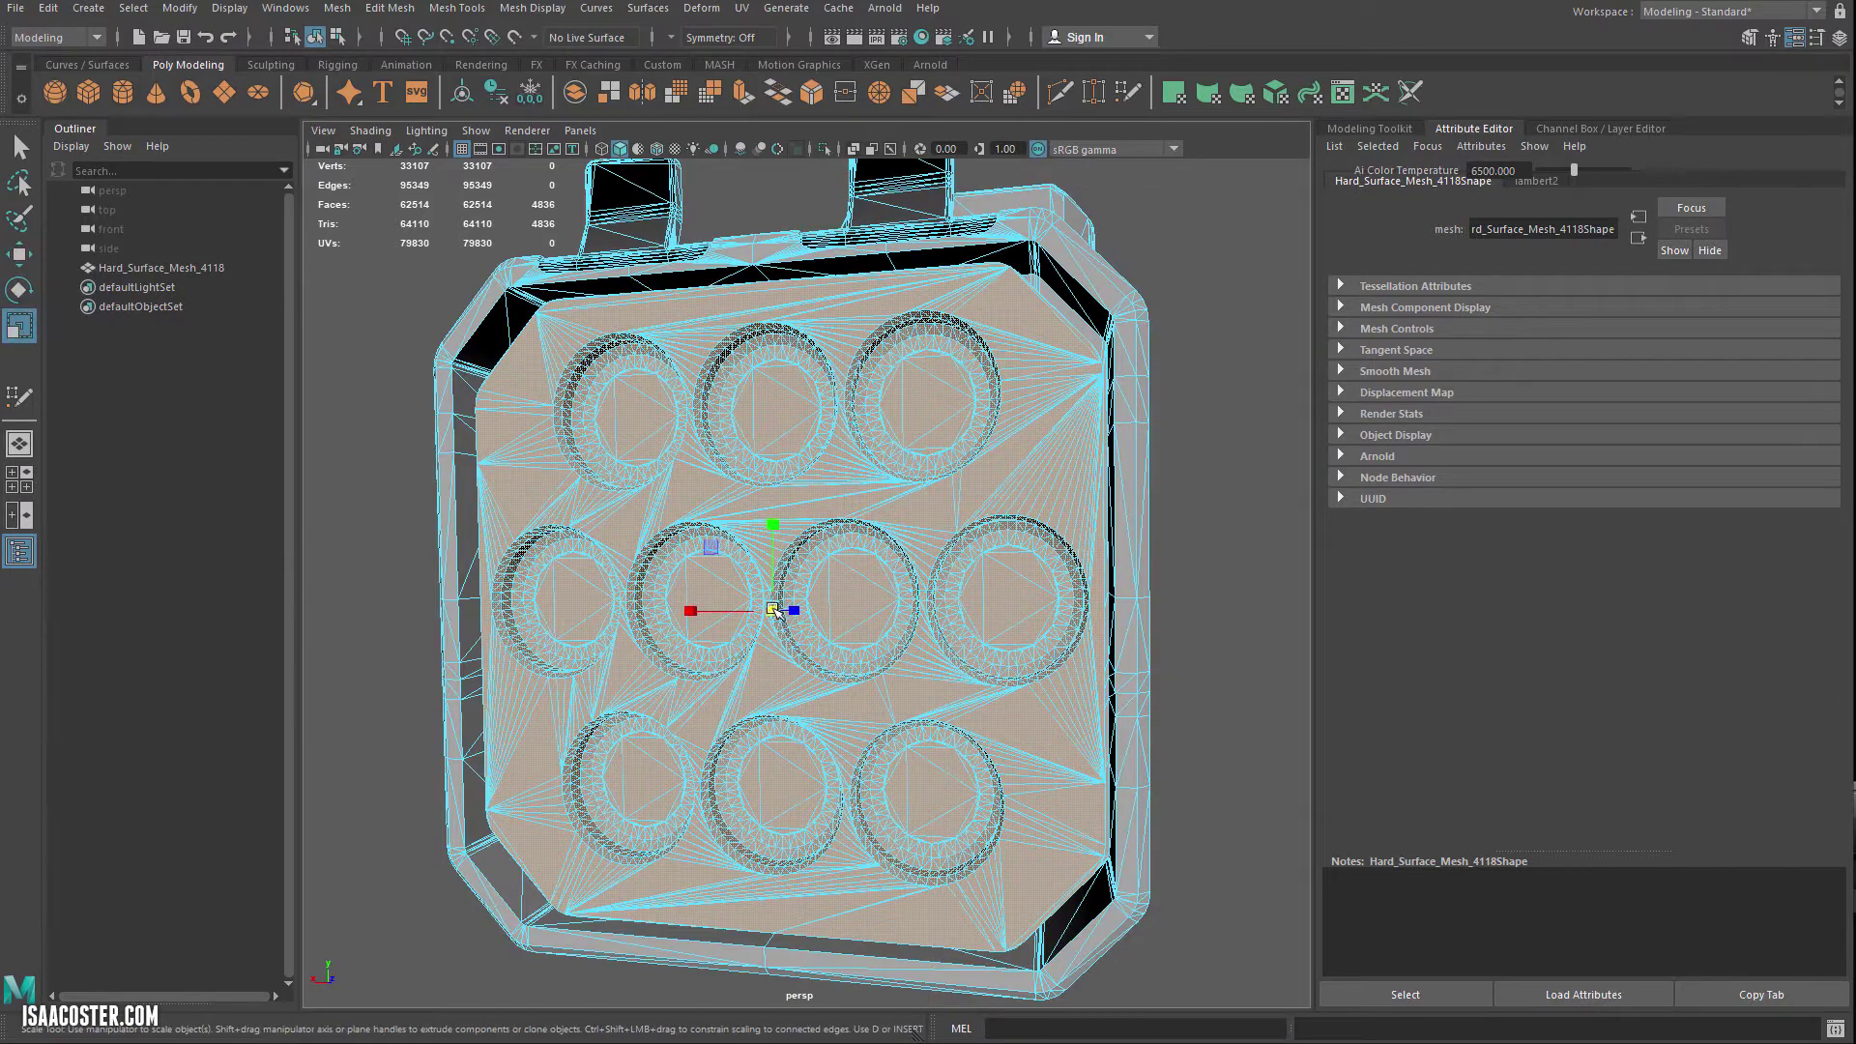
{"action": "left_click_drag", "start_coordinate": [774, 610], "coordinate": [597, 793]}
Step: Select the faces of both upright latch tabs and shift them slightly rearward along the barrel
{"action": "left_click_drag", "start_coordinate": [1058, 823], "coordinate": [614, 885], "text": "alt"}
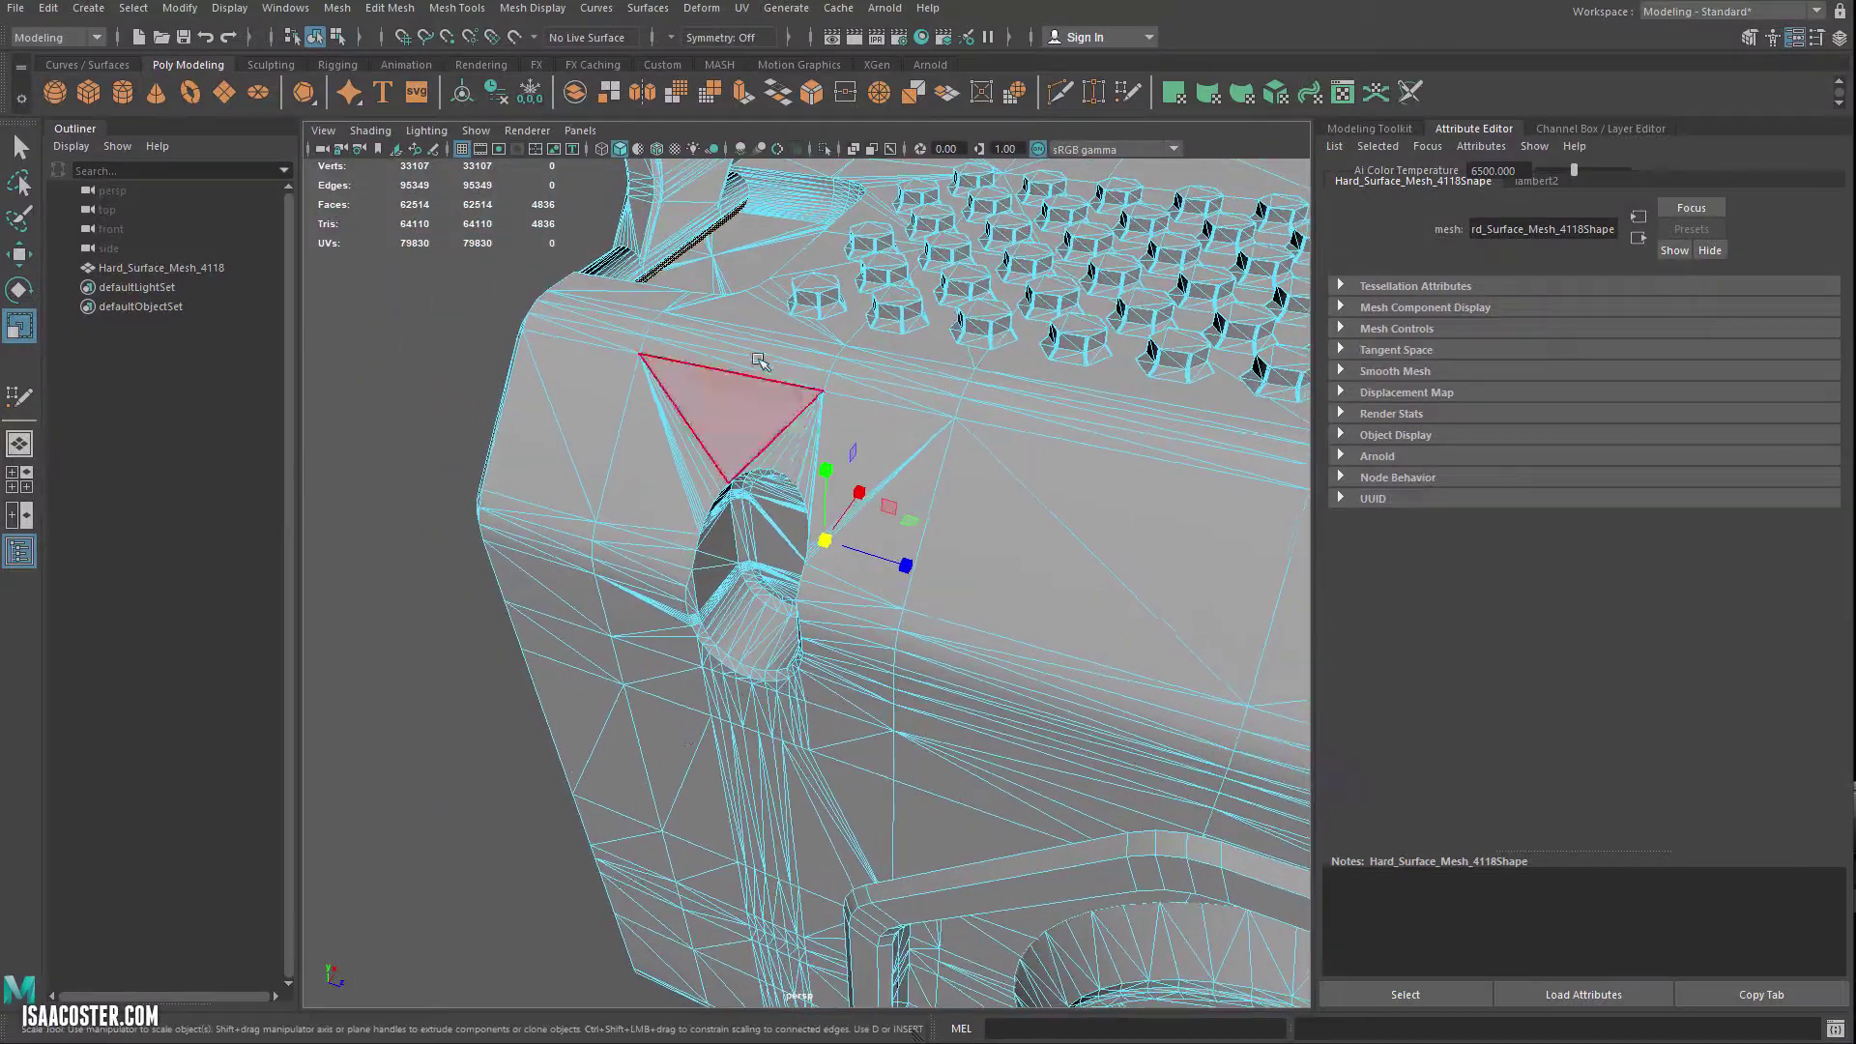
{"action": "middle_click_drag", "start_coordinate": [753, 333], "coordinate": [766, 421], "text": "alt"}
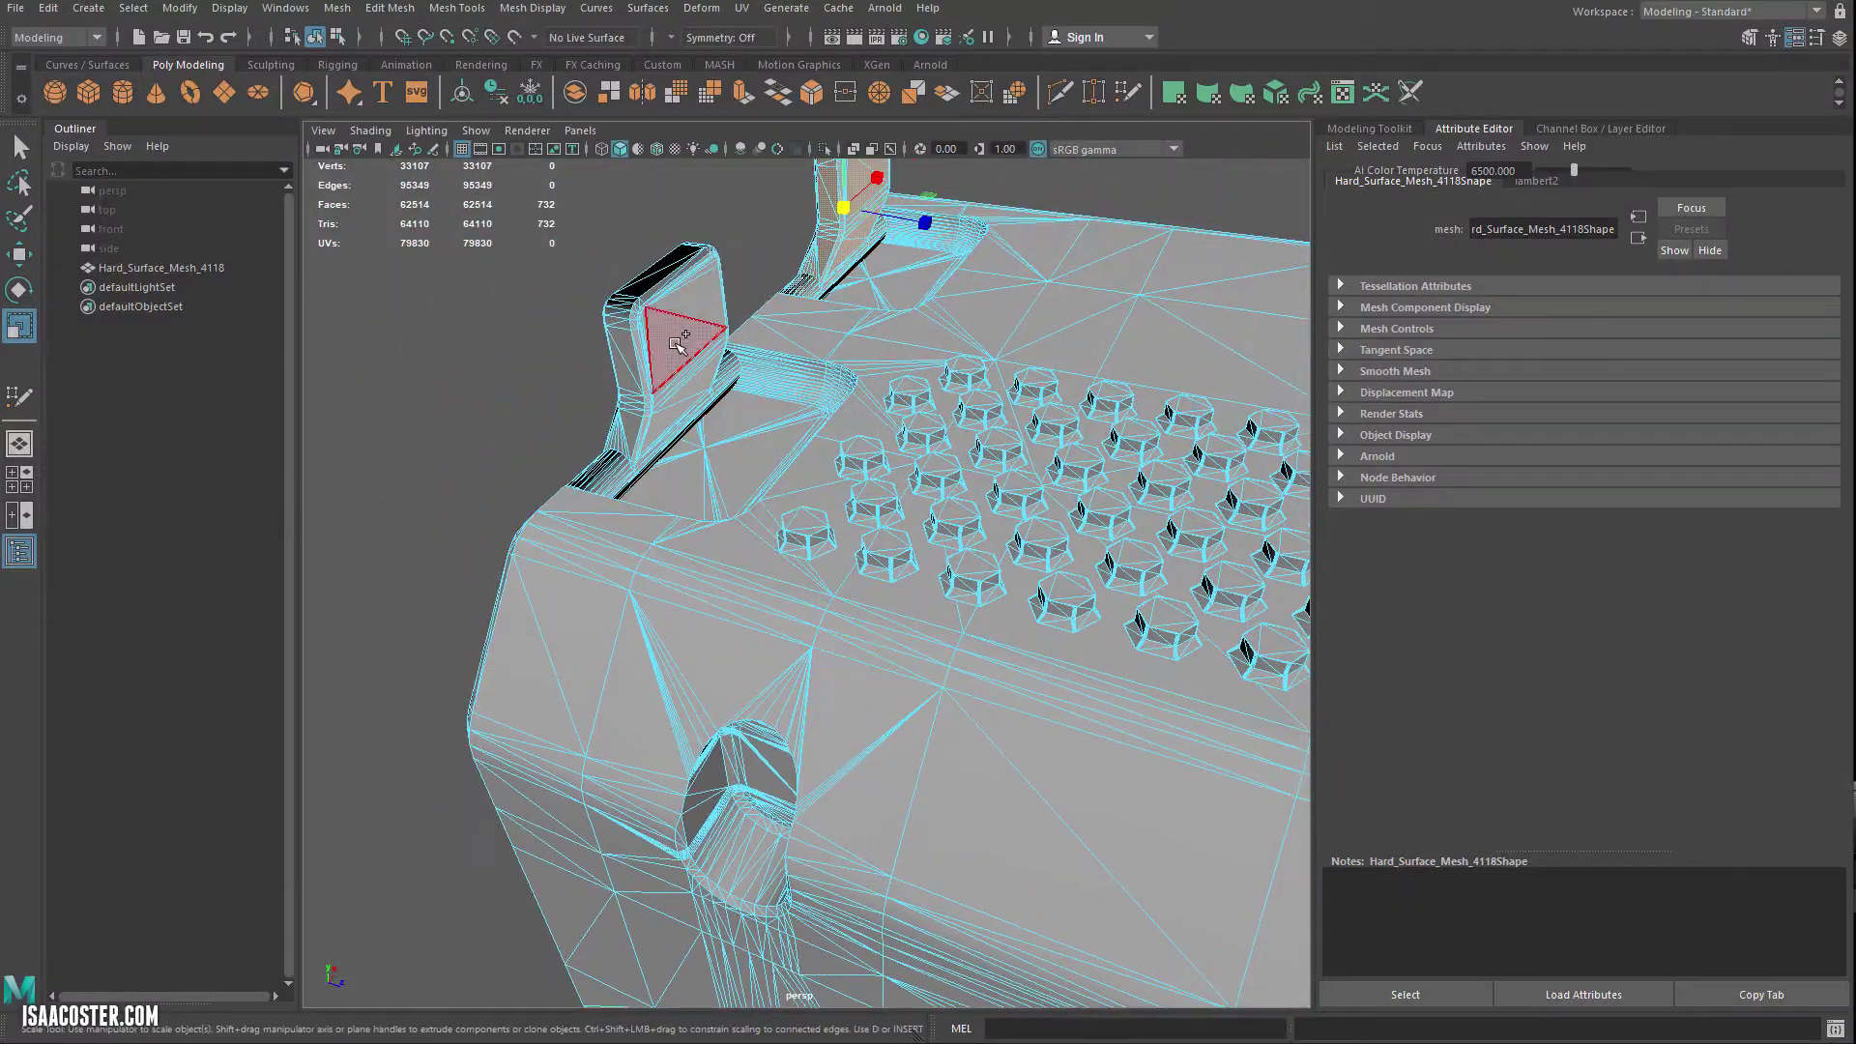
{"action": "key", "text": "w"}
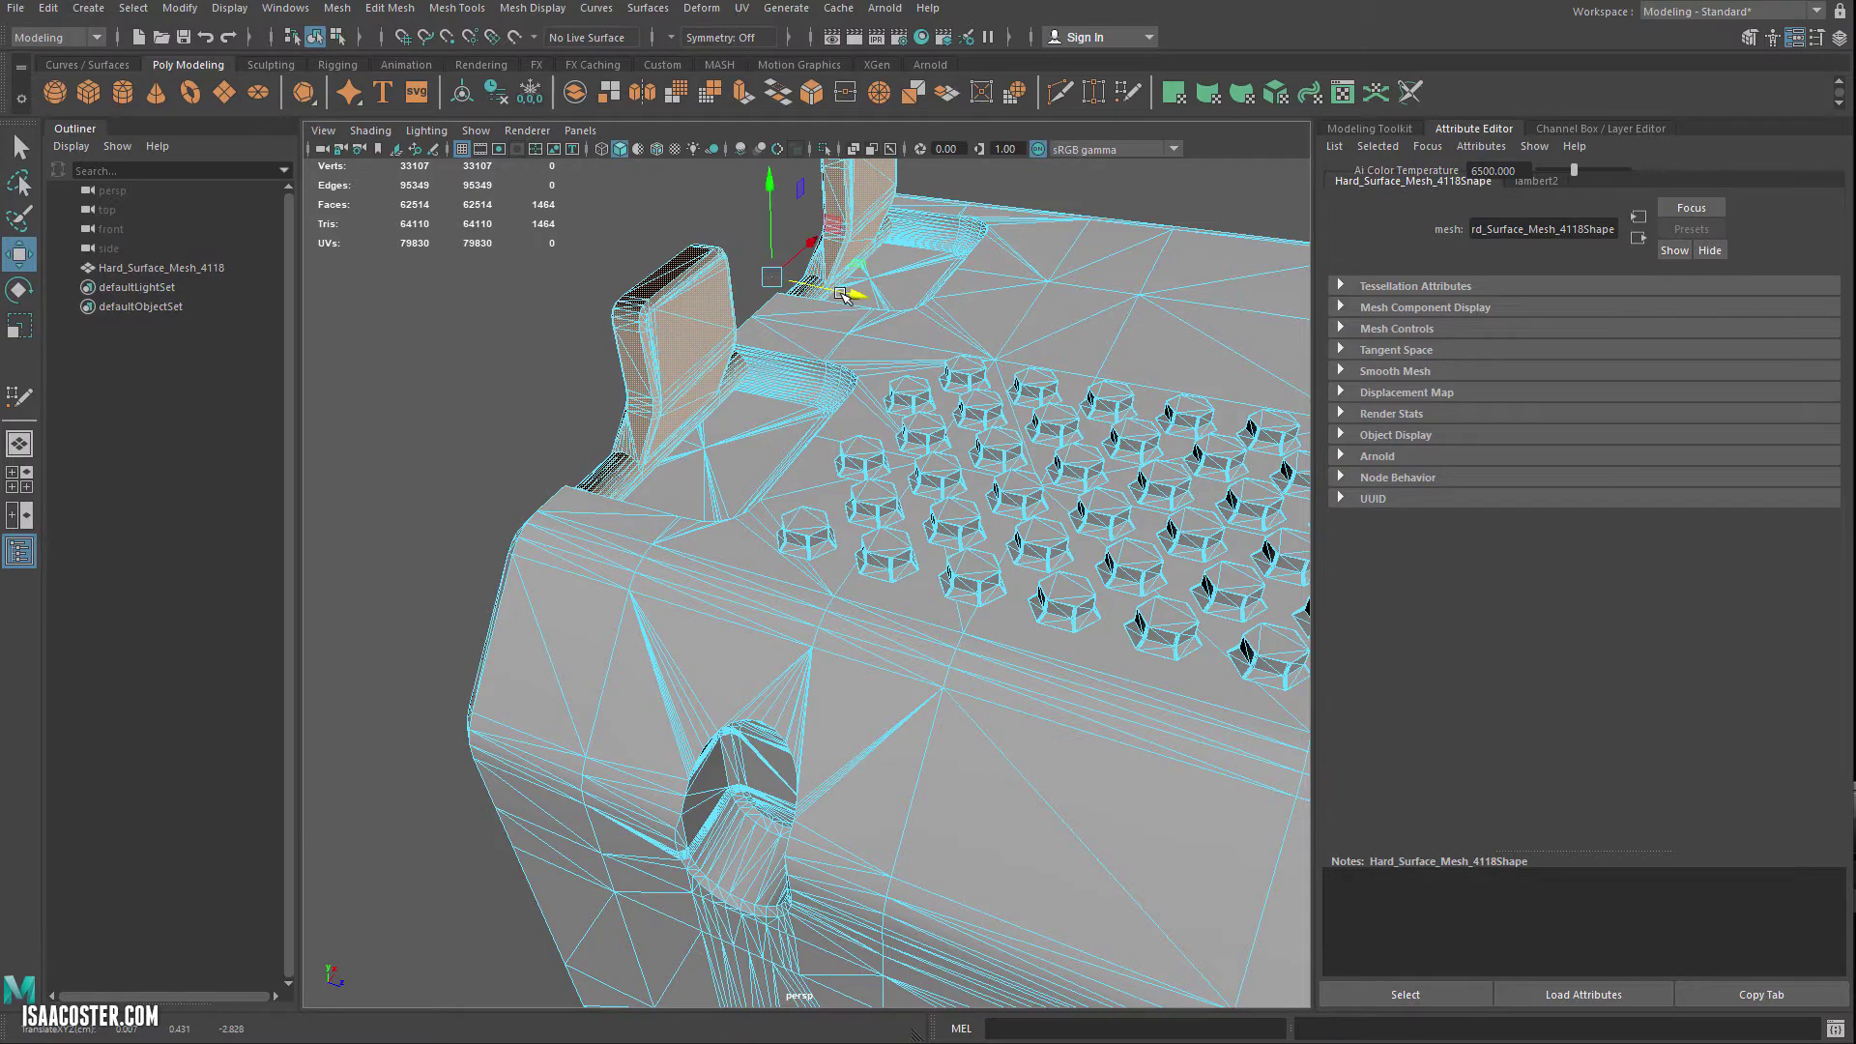
{"action": "scroll", "coordinate": [518, 398], "scroll_direction": "down", "scroll_amount": 3}
{"action": "left_click_drag", "start_coordinate": [517, 397], "coordinate": [775, 533], "text": "alt"}
Step: Return to object selection and unlock the normals of the whole mesh
{"action": "key", "text": "F8"}
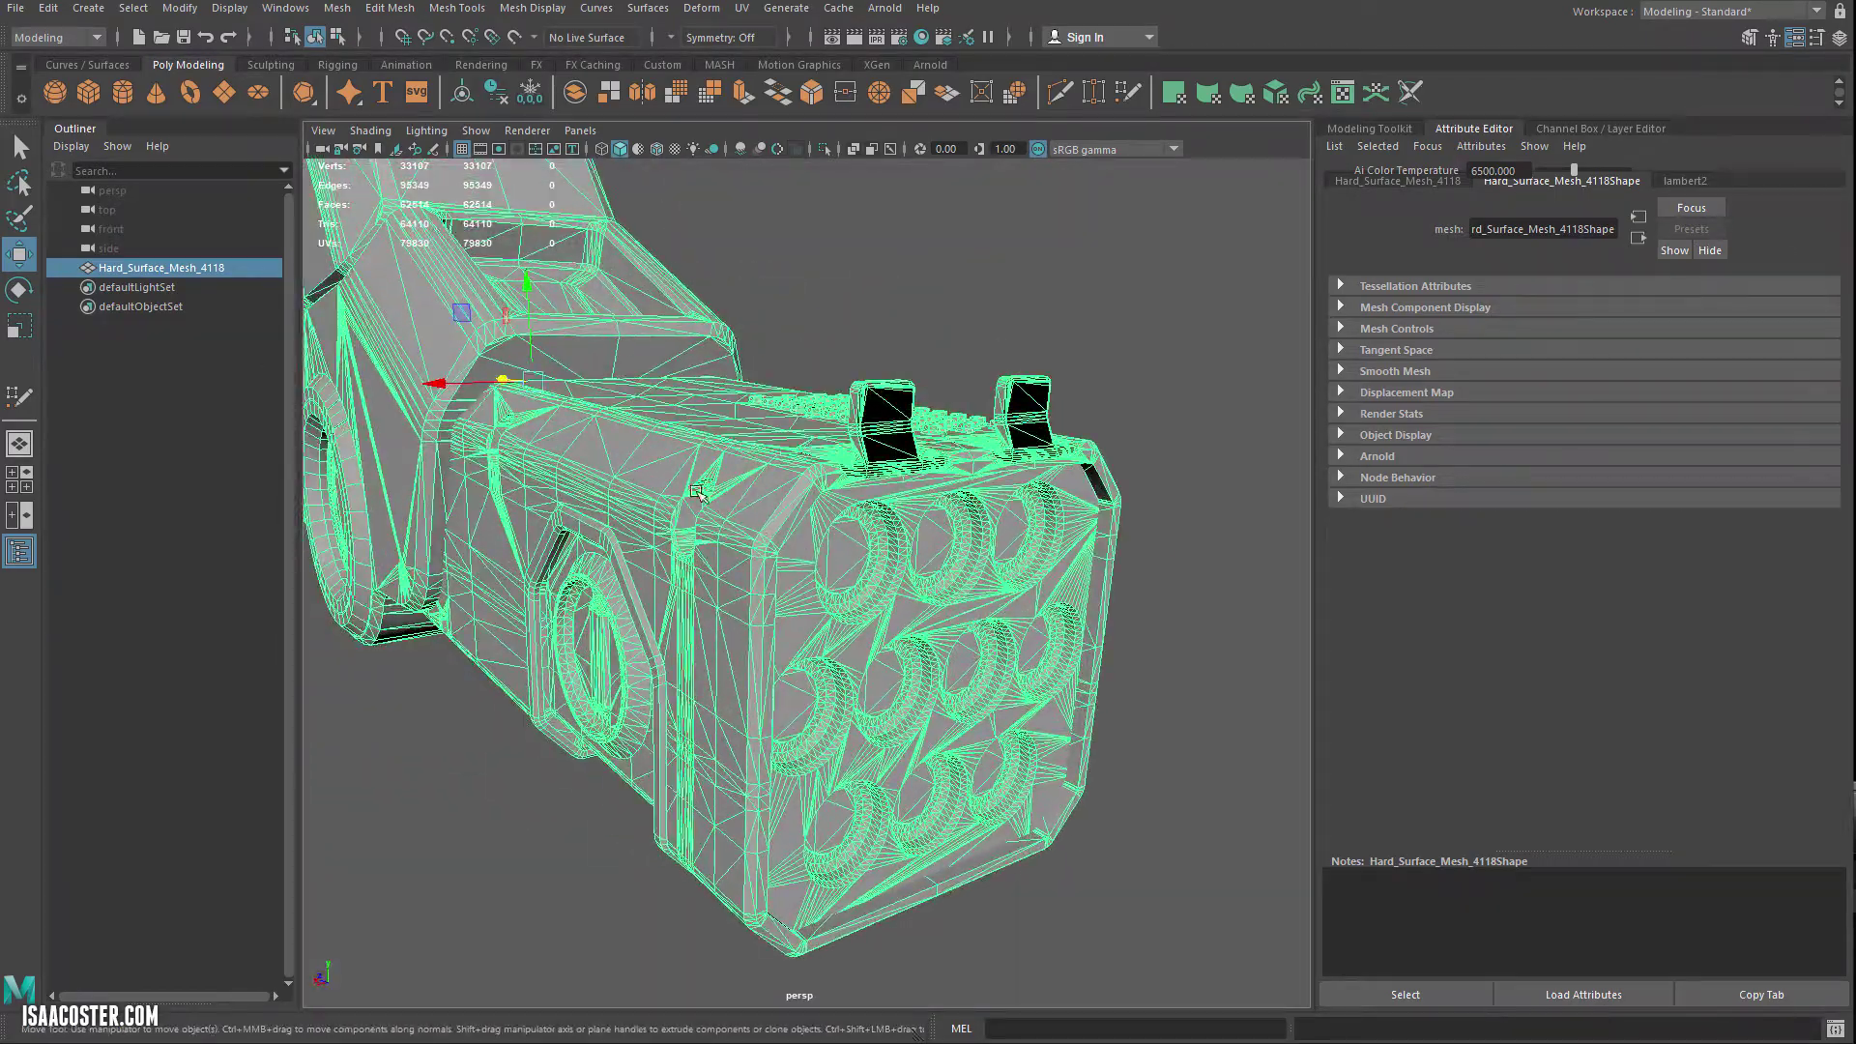
{"action": "left_click", "coordinate": [536, 10]}
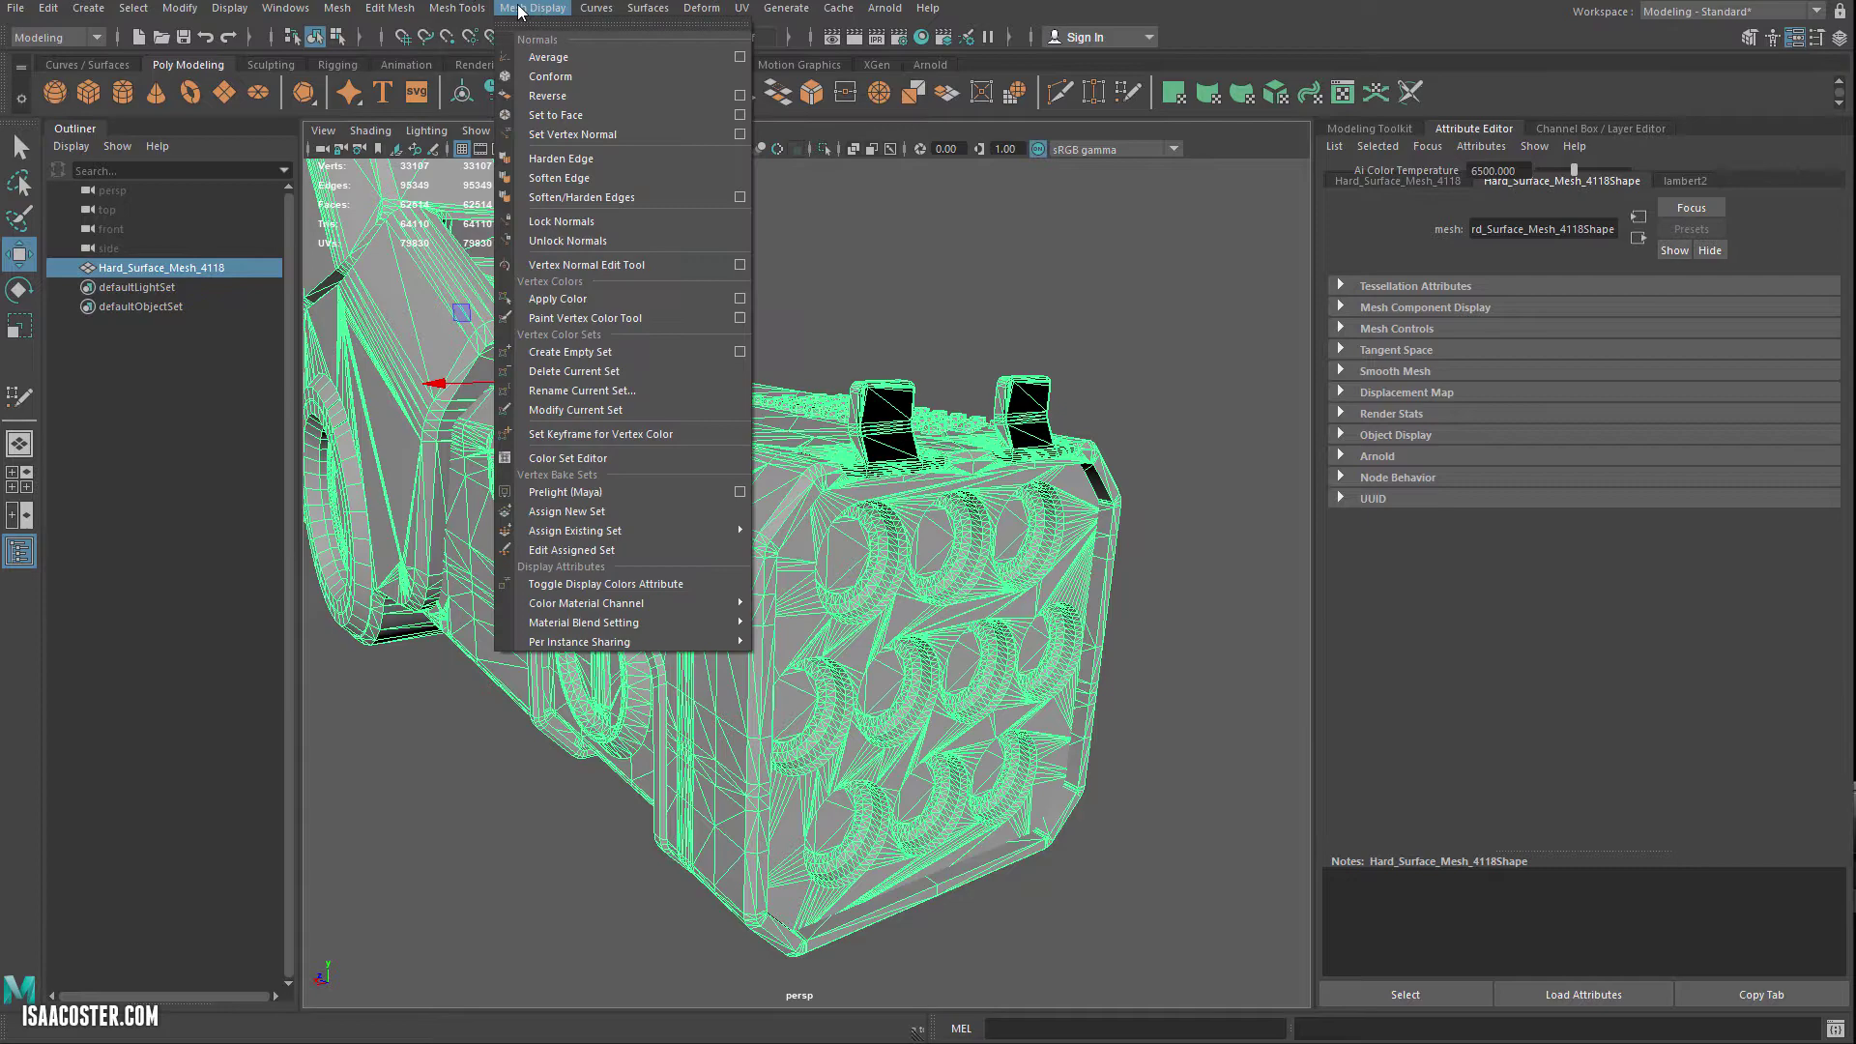
{"action": "left_click", "coordinate": [619, 242]}
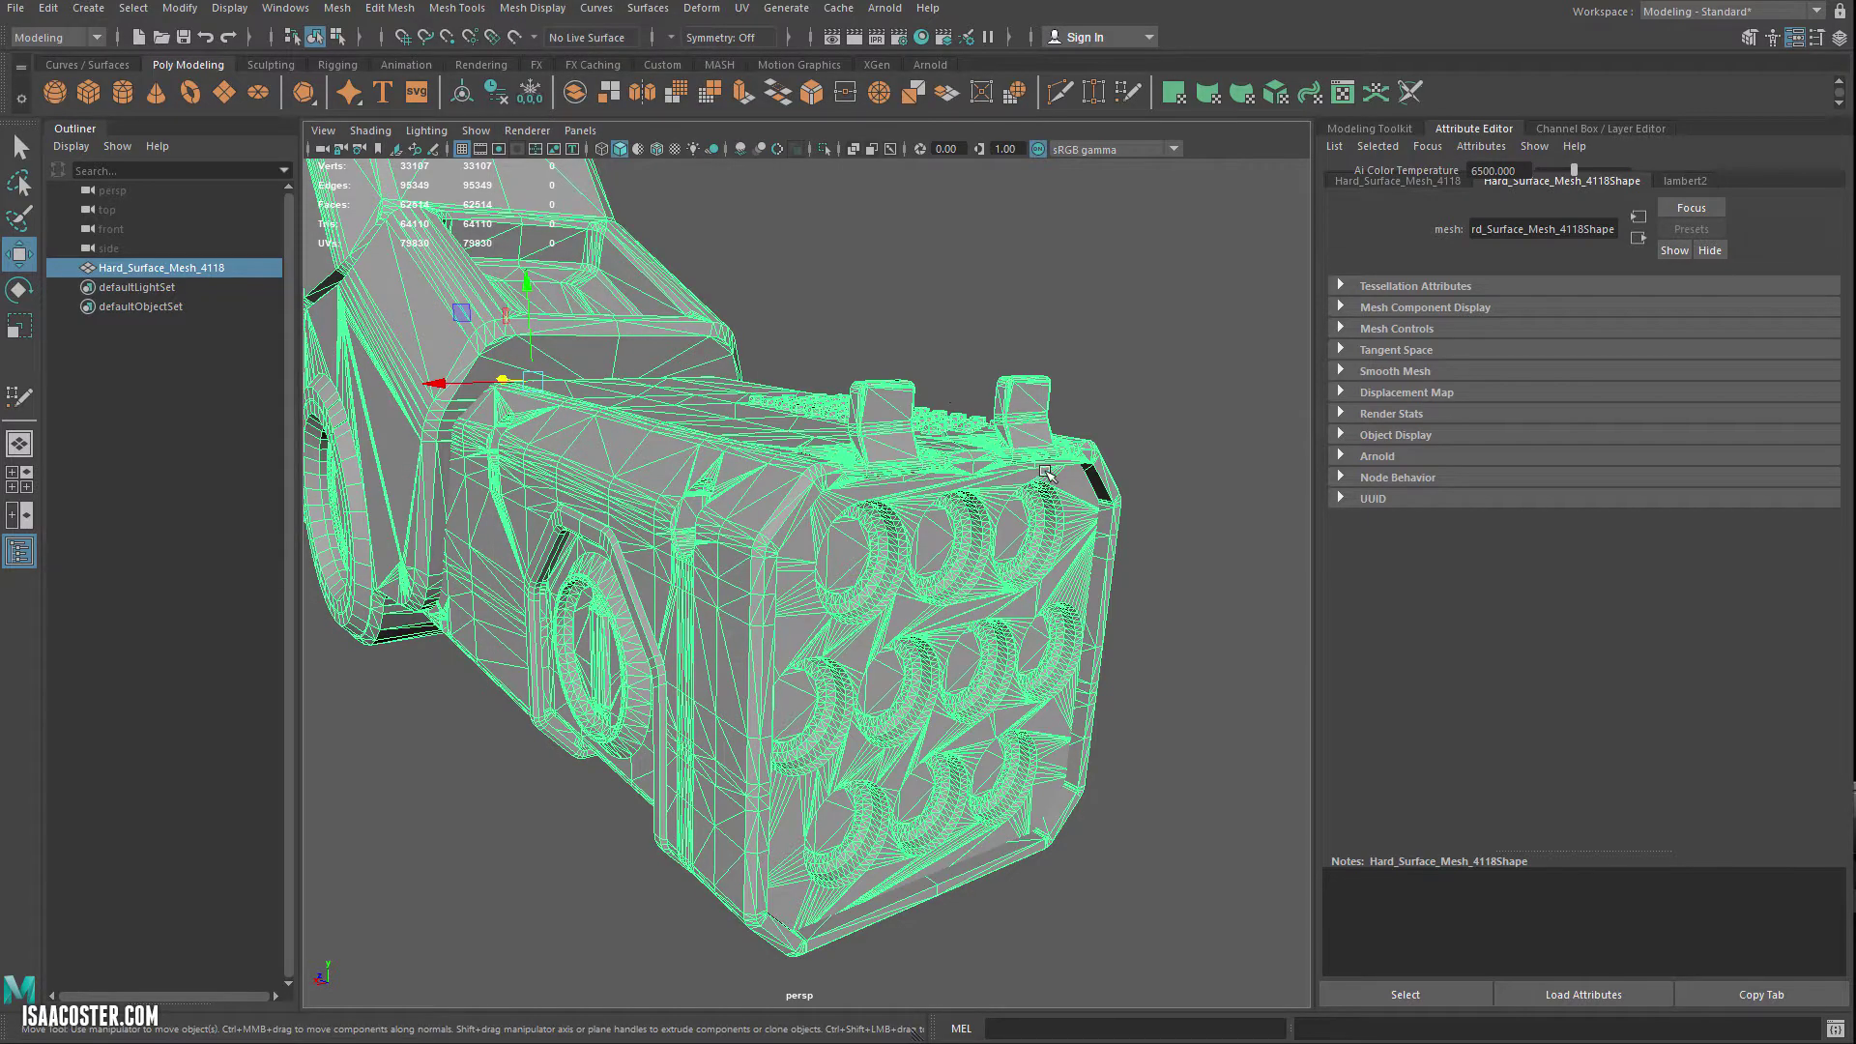
Step: Apply Soften Edge to the whole mesh and check its shading
{"action": "left_click_drag", "start_coordinate": [783, 504], "coordinate": [815, 558], "text": "alt"}
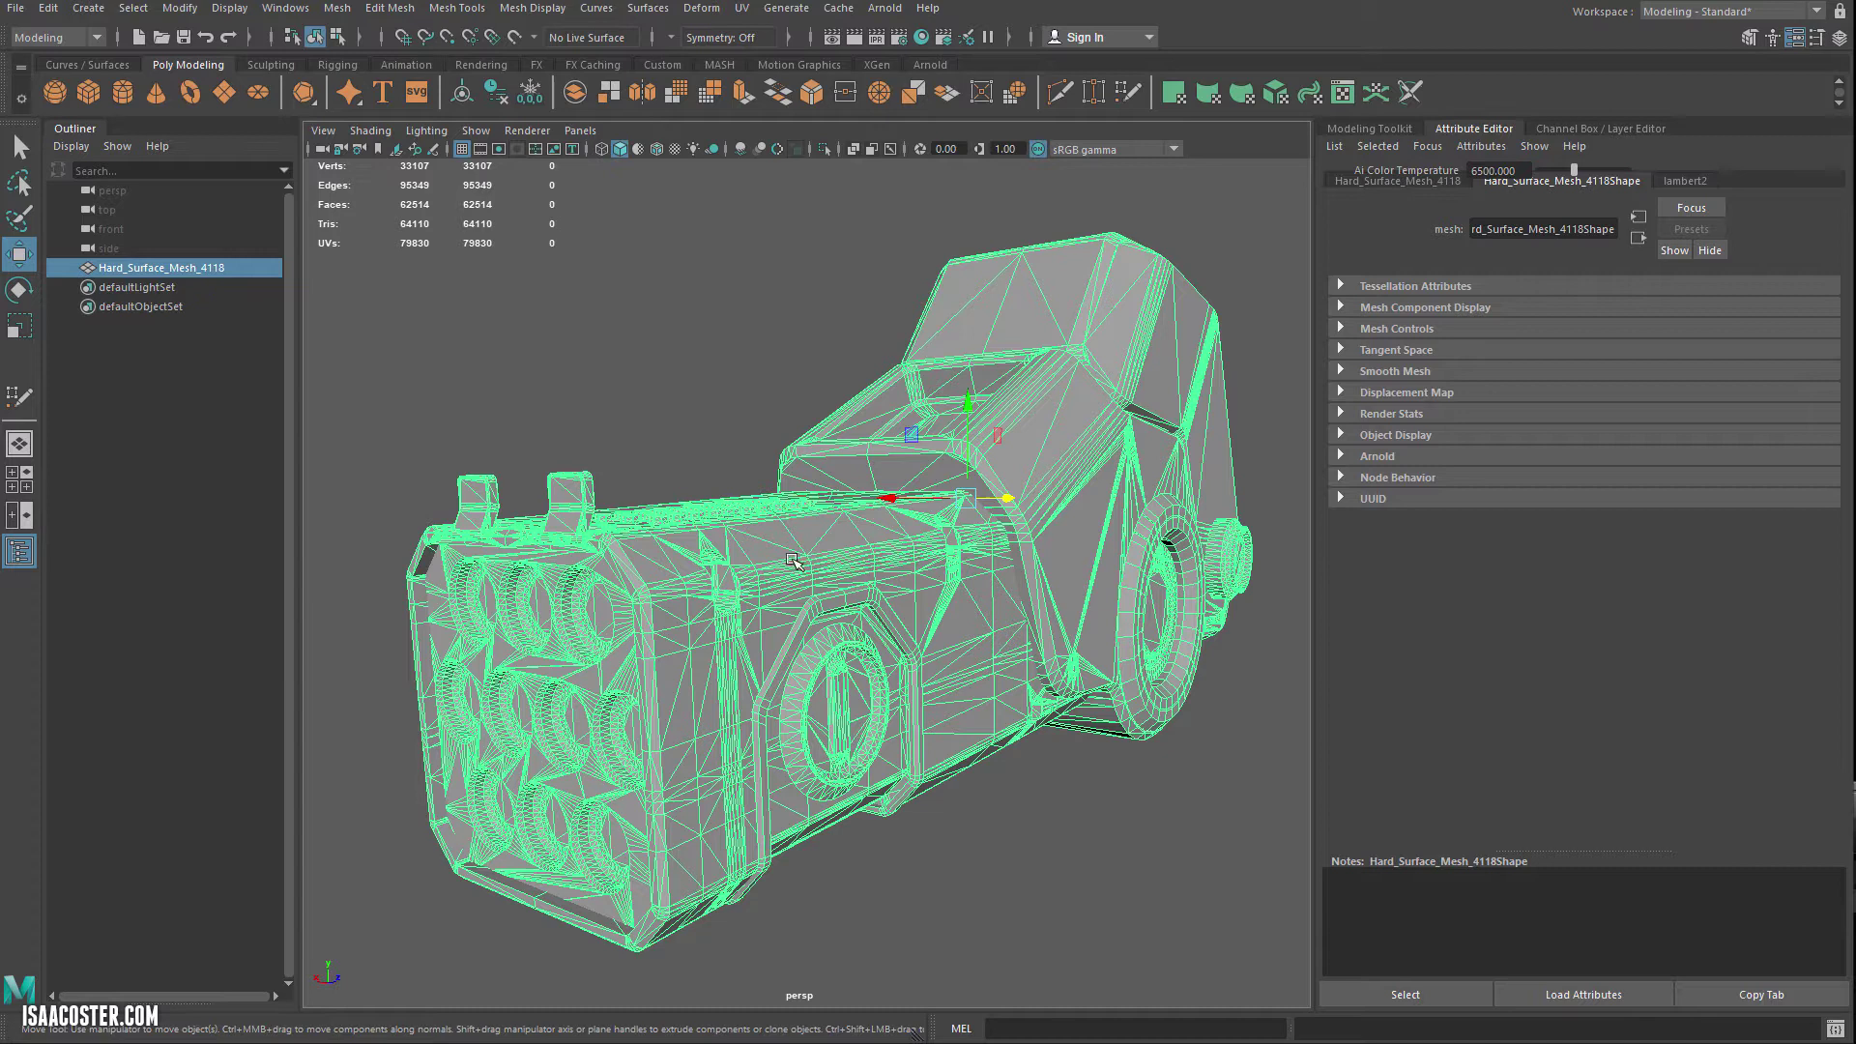
{"action": "left_click", "coordinate": [530, 9]}
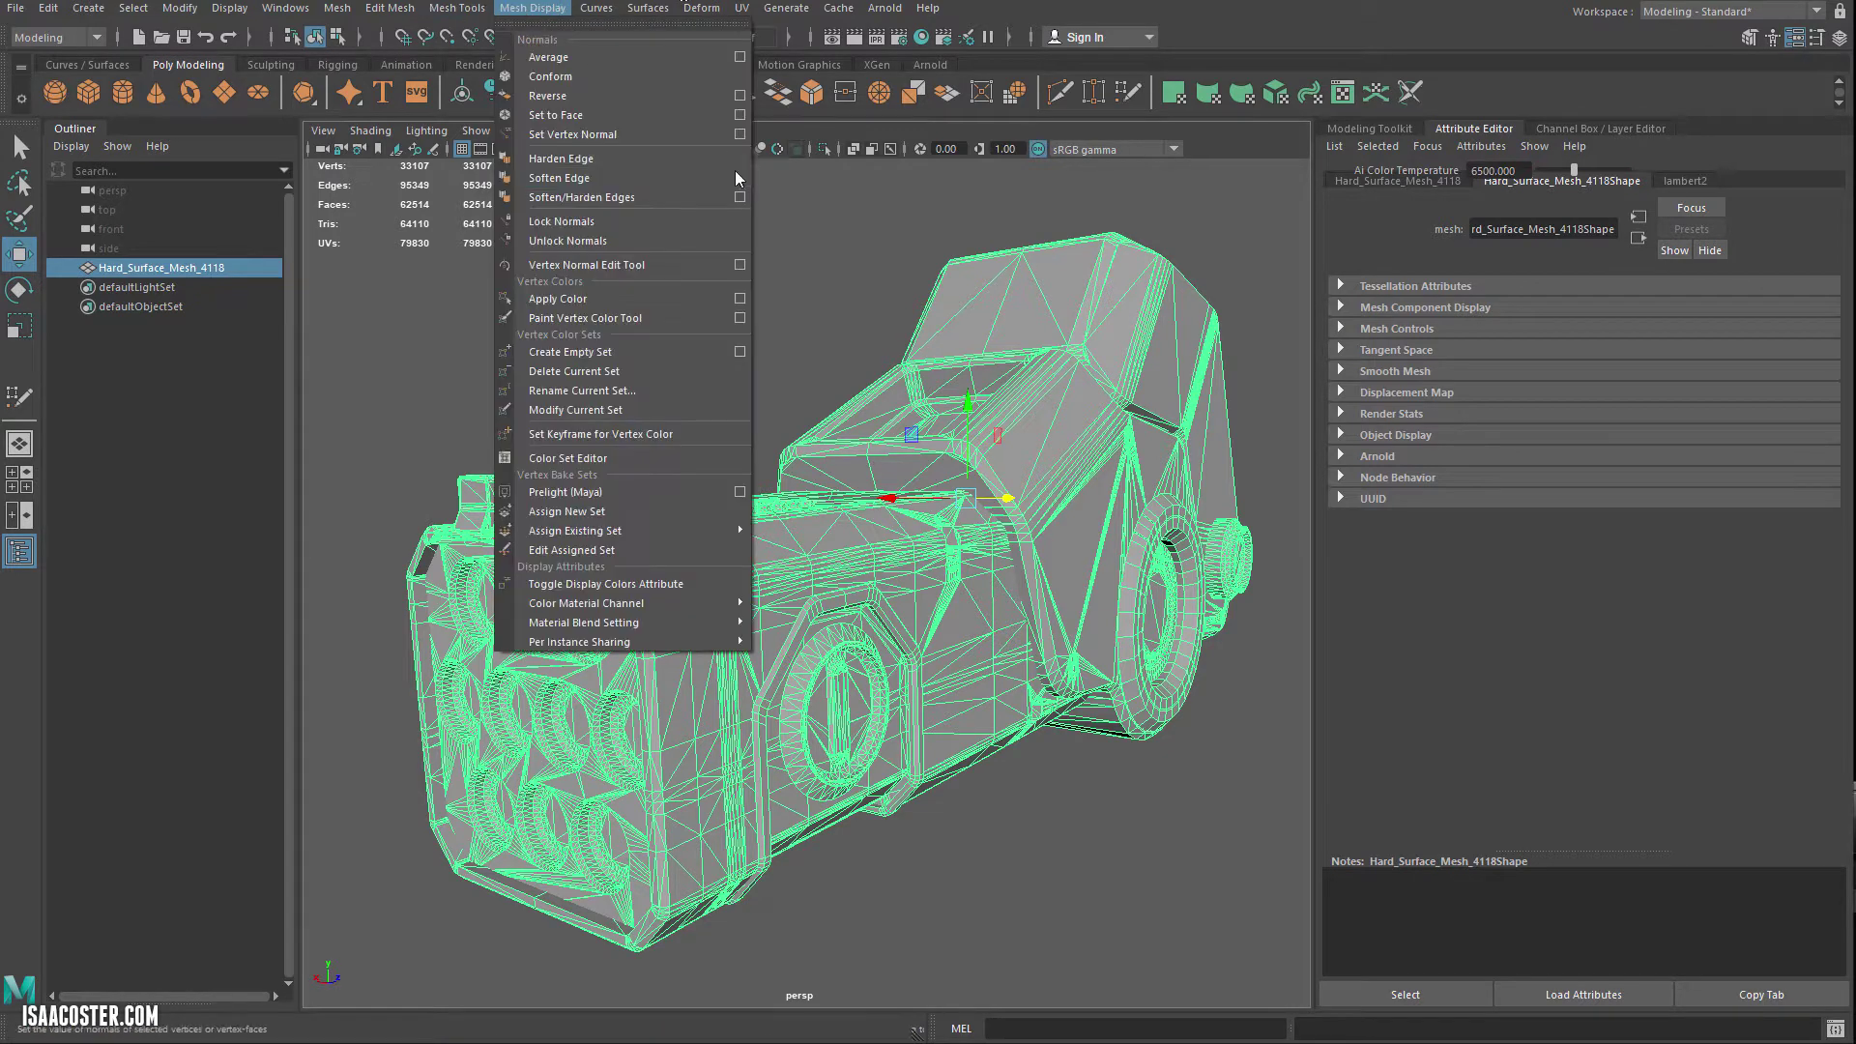
{"action": "left_click", "coordinate": [589, 177]}
{"action": "left_click", "coordinate": [647, 324]}
{"action": "mouse_move", "coordinate": [647, 325]}
{"action": "left_mouse_down", "text": "alt"}
{"action": "mouse_move", "coordinate": [845, 286]}
{"action": "mouse_move", "coordinate": [660, 297]}
{"action": "left_mouse_up", "text": "alt"}
{"action": "left_click_drag", "start_coordinate": [788, 468], "coordinate": [685, 577], "text": "alt"}
{"action": "left_click", "coordinate": [730, 570]}
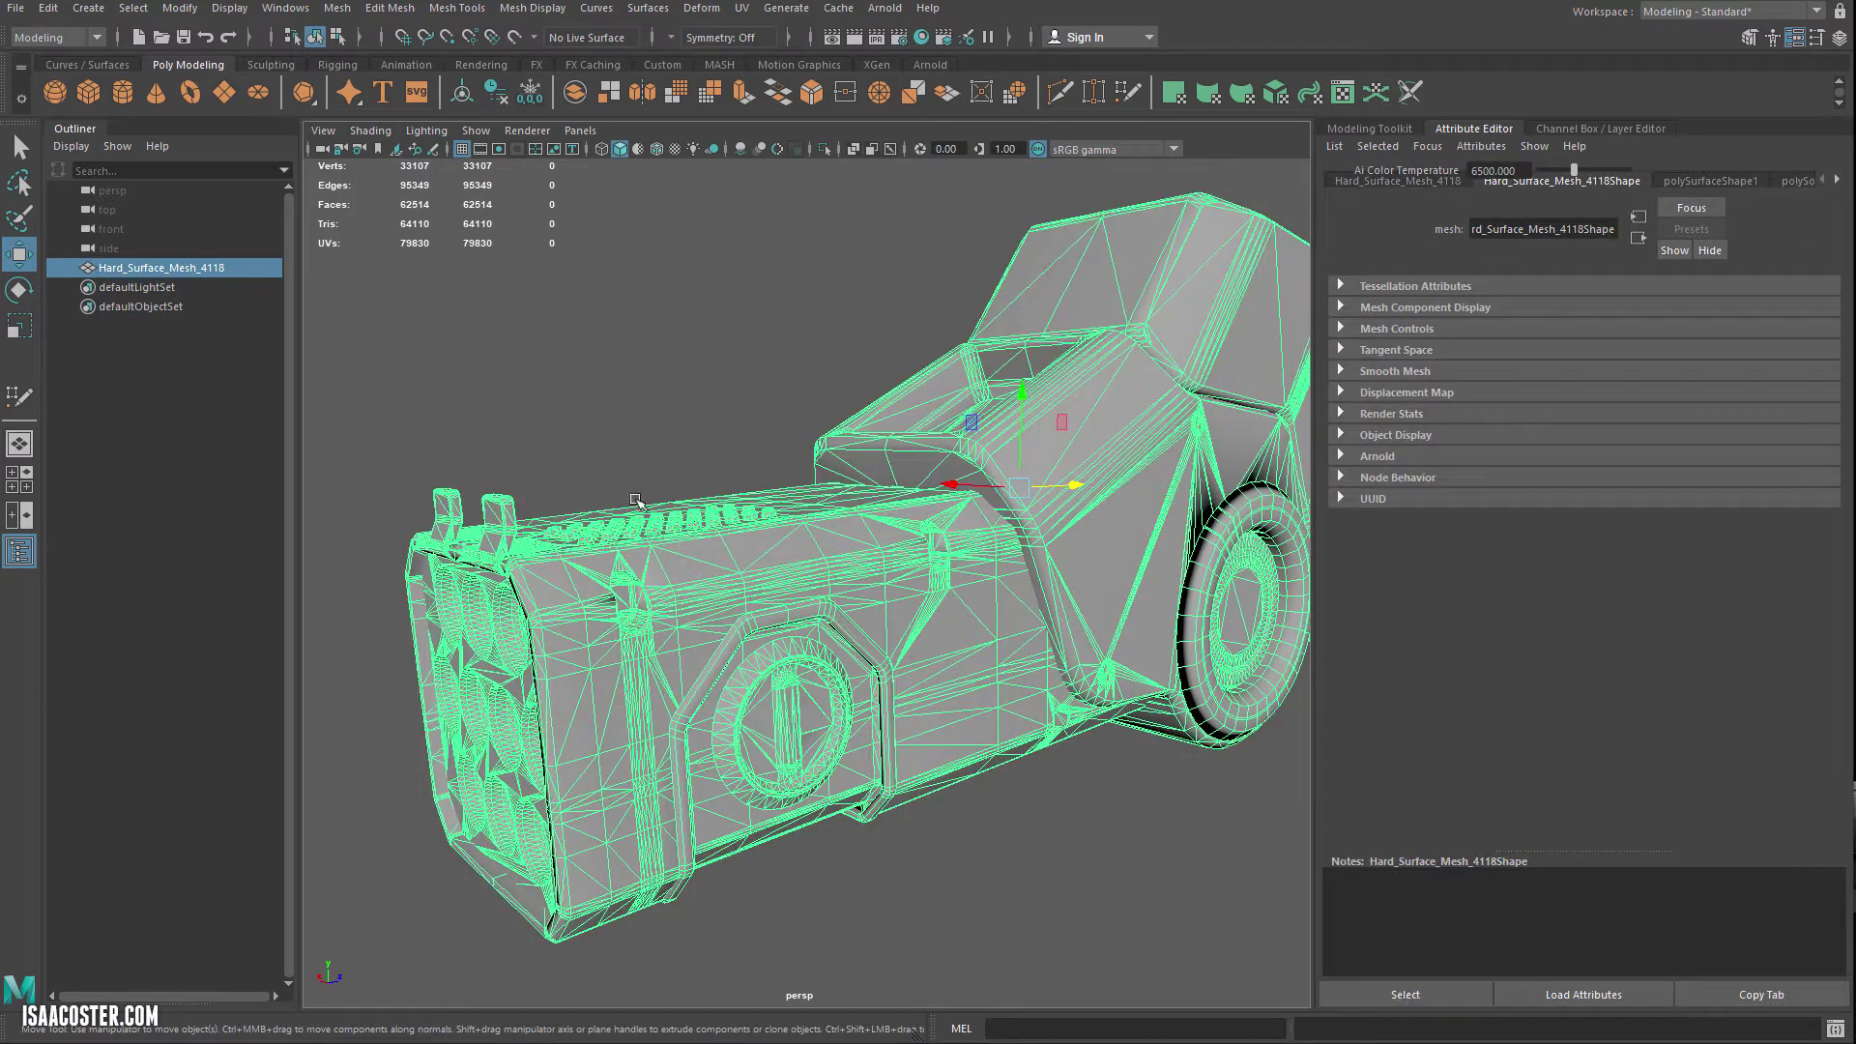
{"action": "left_click_drag", "start_coordinate": [764, 549], "coordinate": [677, 542], "text": "alt"}
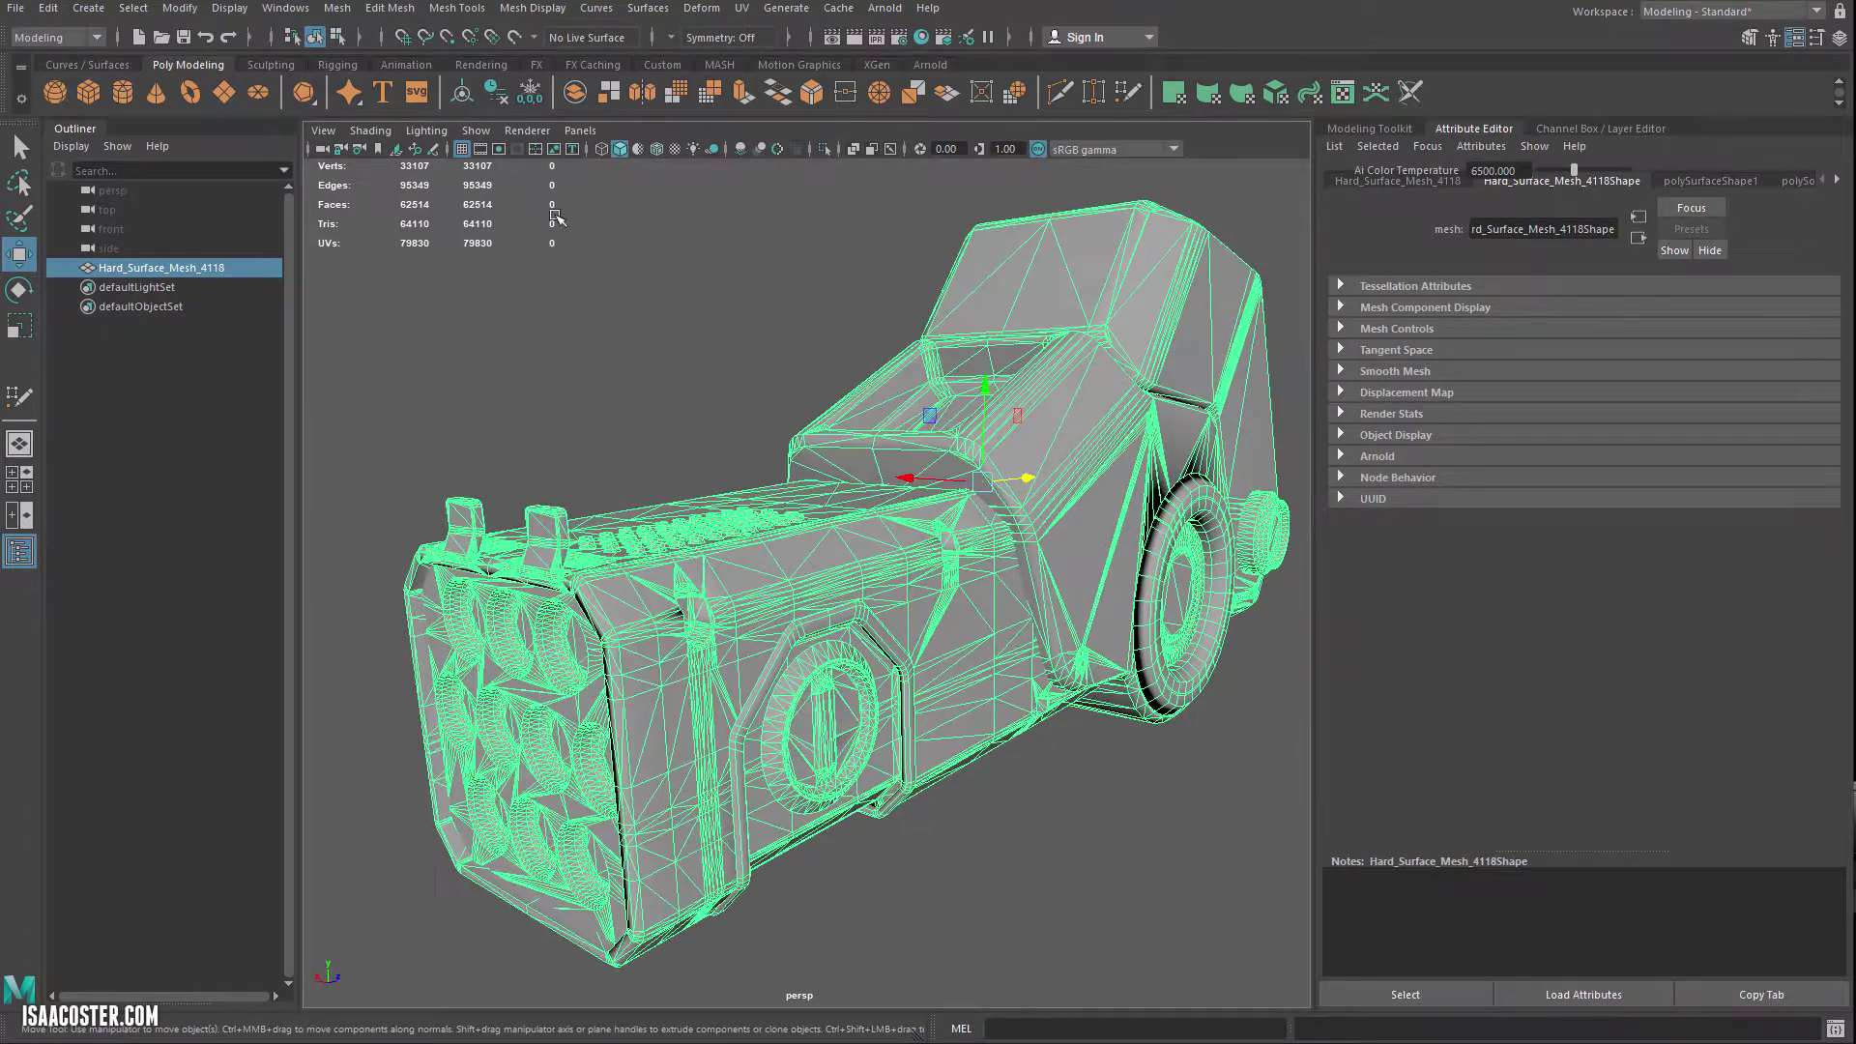
Step: Apply Harden Edge to the whole mesh and inspect the shading on the barrel and housing
{"action": "left_click", "coordinate": [532, 8]}
{"action": "left_click", "coordinate": [606, 159]}
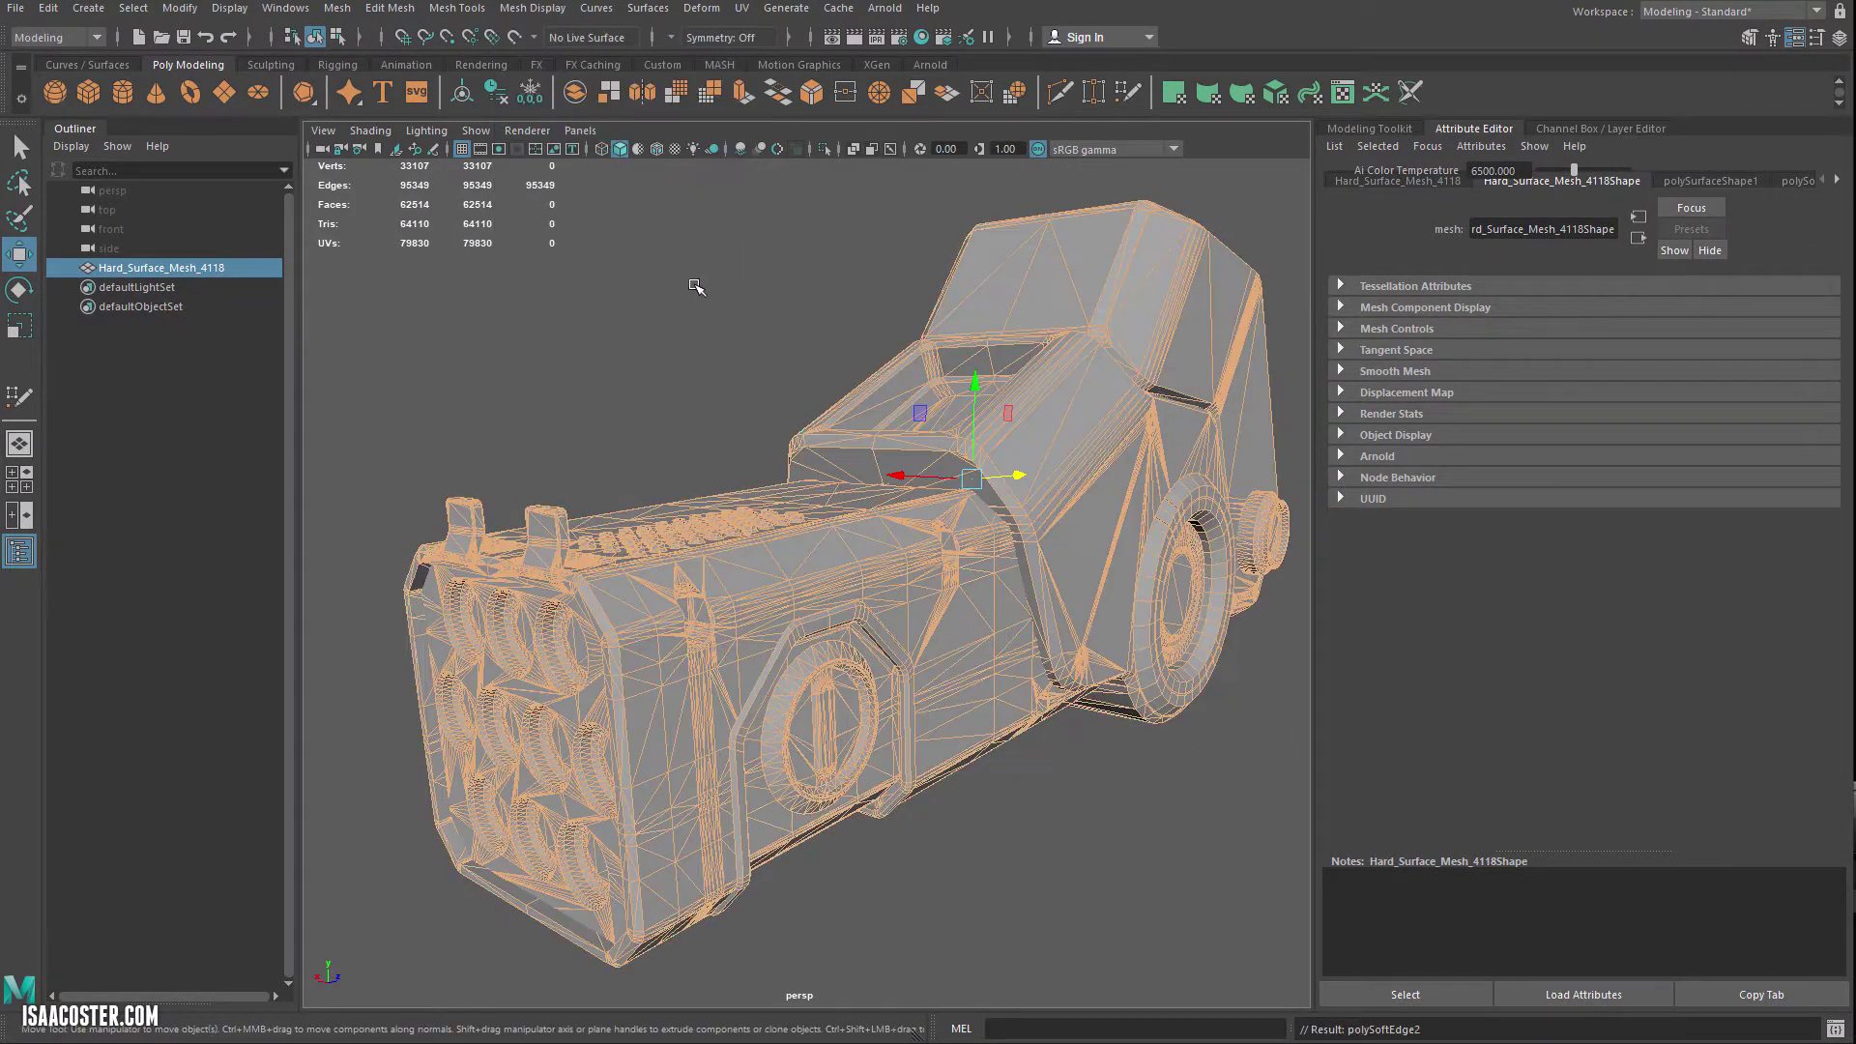
{"action": "left_click", "coordinate": [642, 282]}
{"action": "left_click_drag", "start_coordinate": [642, 281], "coordinate": [839, 423], "text": "alt"}
{"action": "left_click_drag", "start_coordinate": [1213, 466], "coordinate": [1056, 414], "text": "alt"}
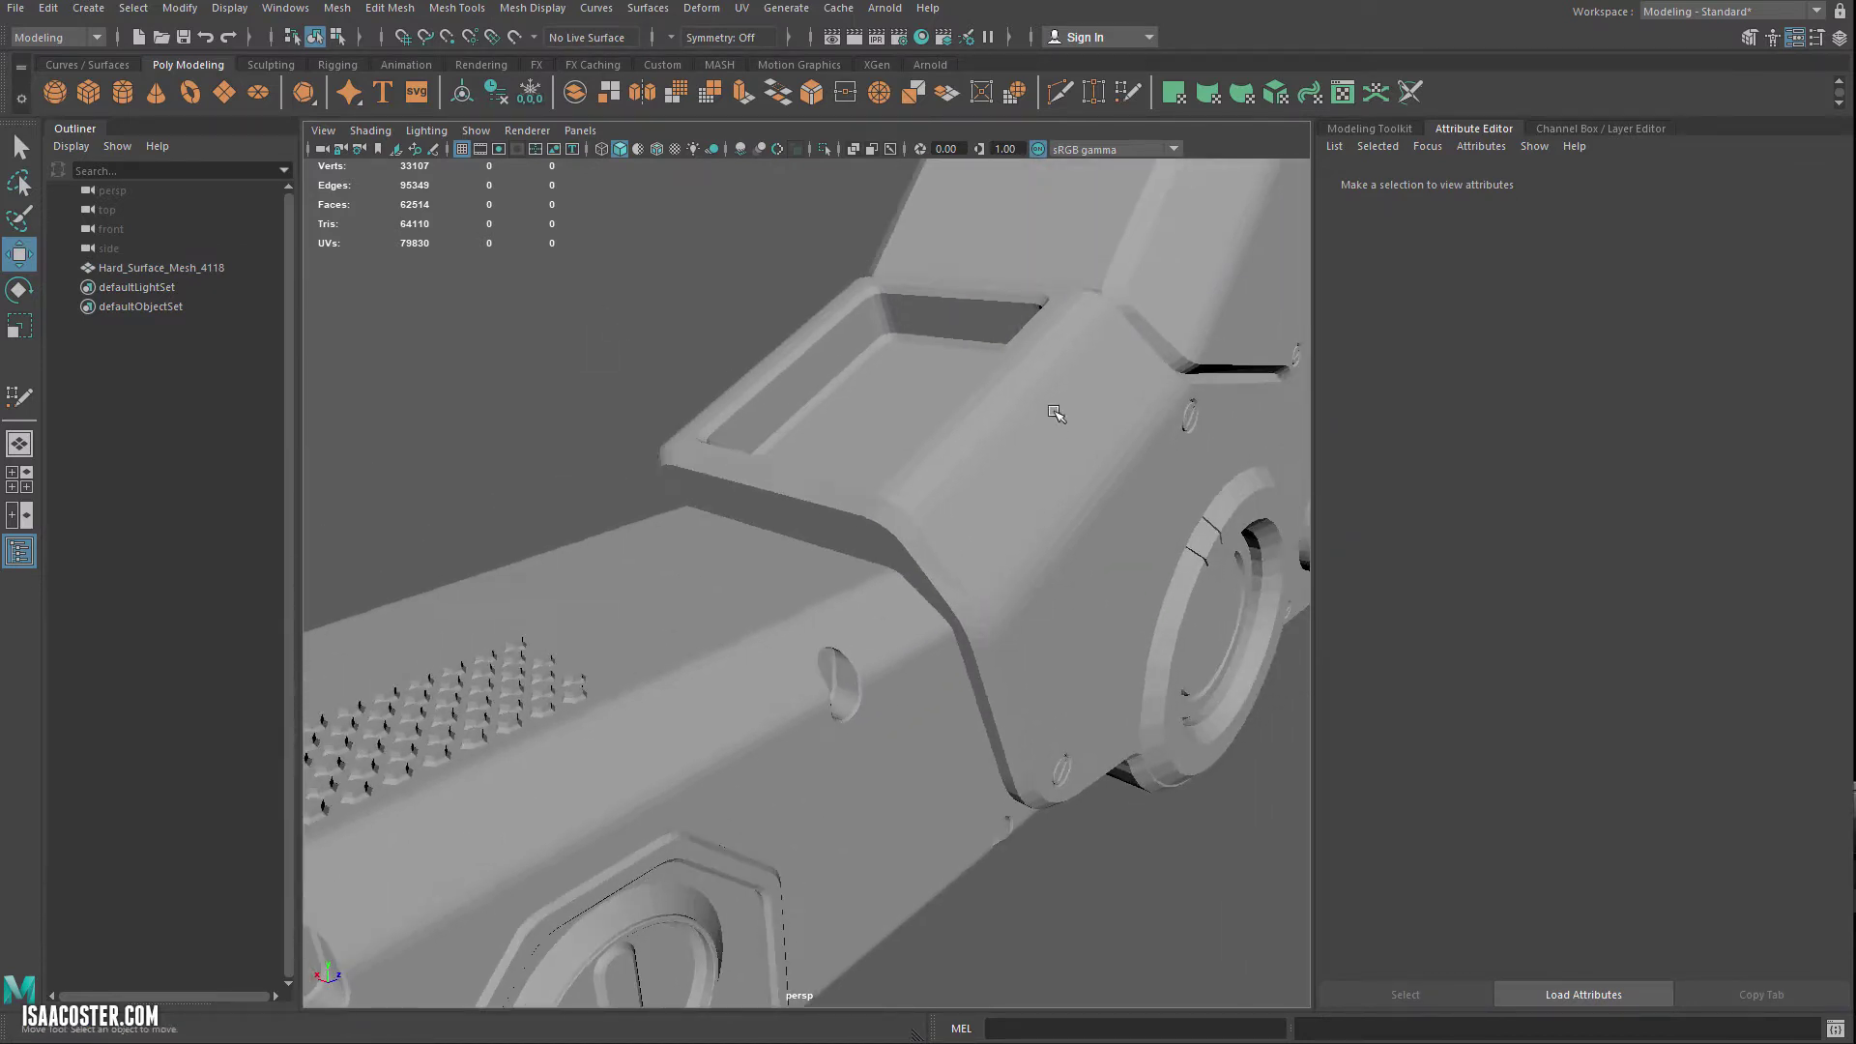
Step: Apply Soften/Harden Edges to the whole mesh and review the shading around the barrel and housing
{"action": "left_click", "coordinate": [1080, 422]}
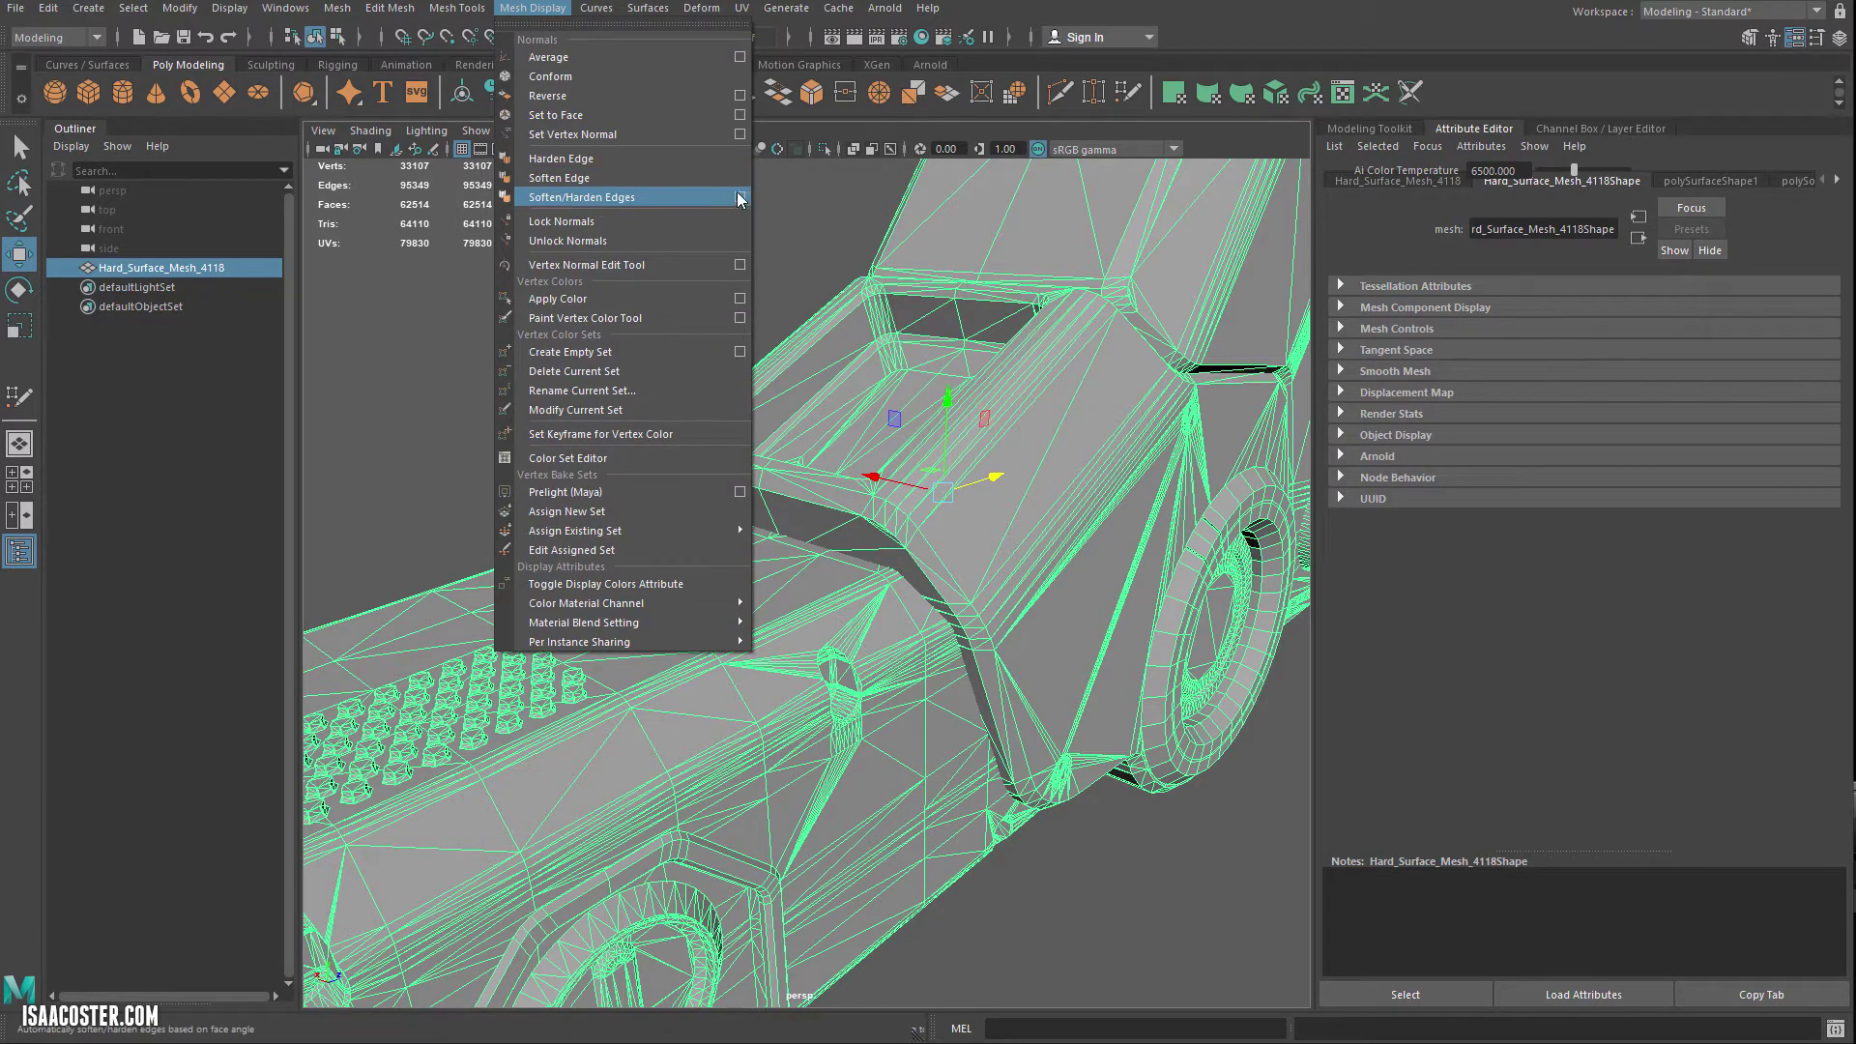
{"action": "left_click", "coordinate": [688, 199]}
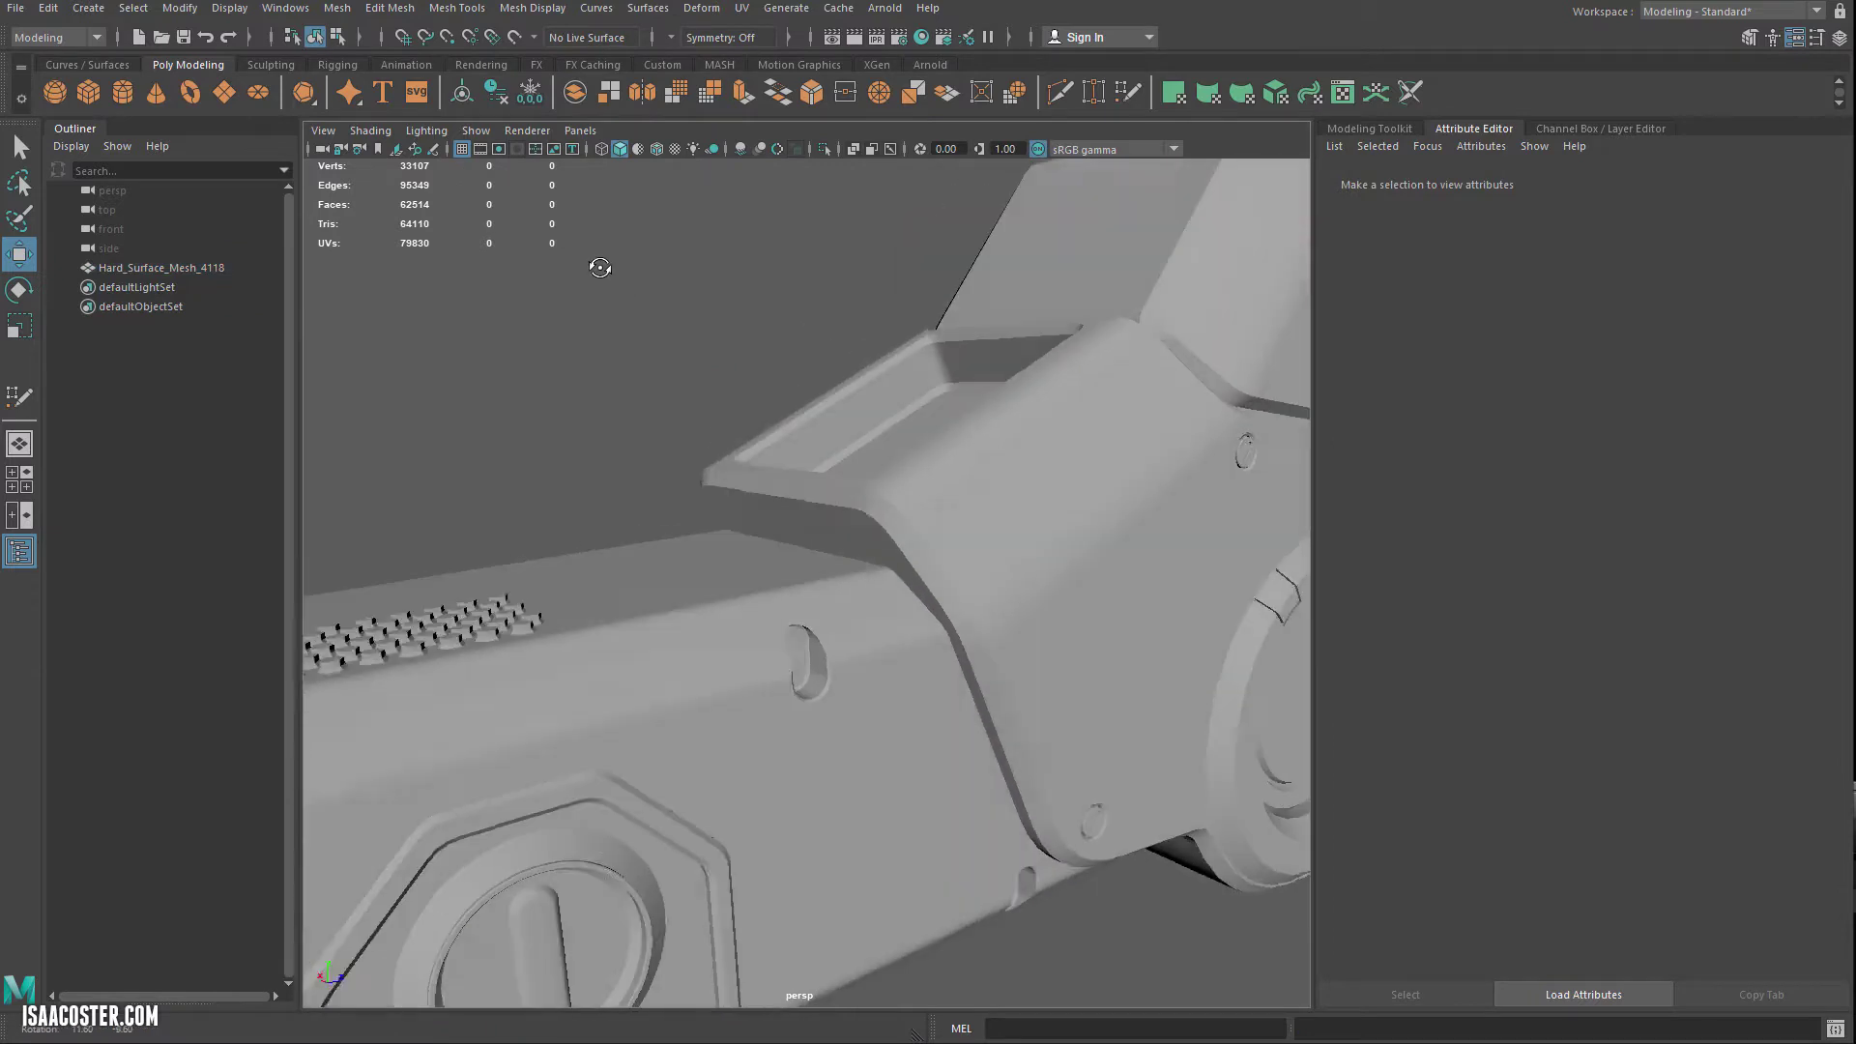
{"action": "left_click_drag", "start_coordinate": [561, 261], "coordinate": [764, 329], "text": "alt"}
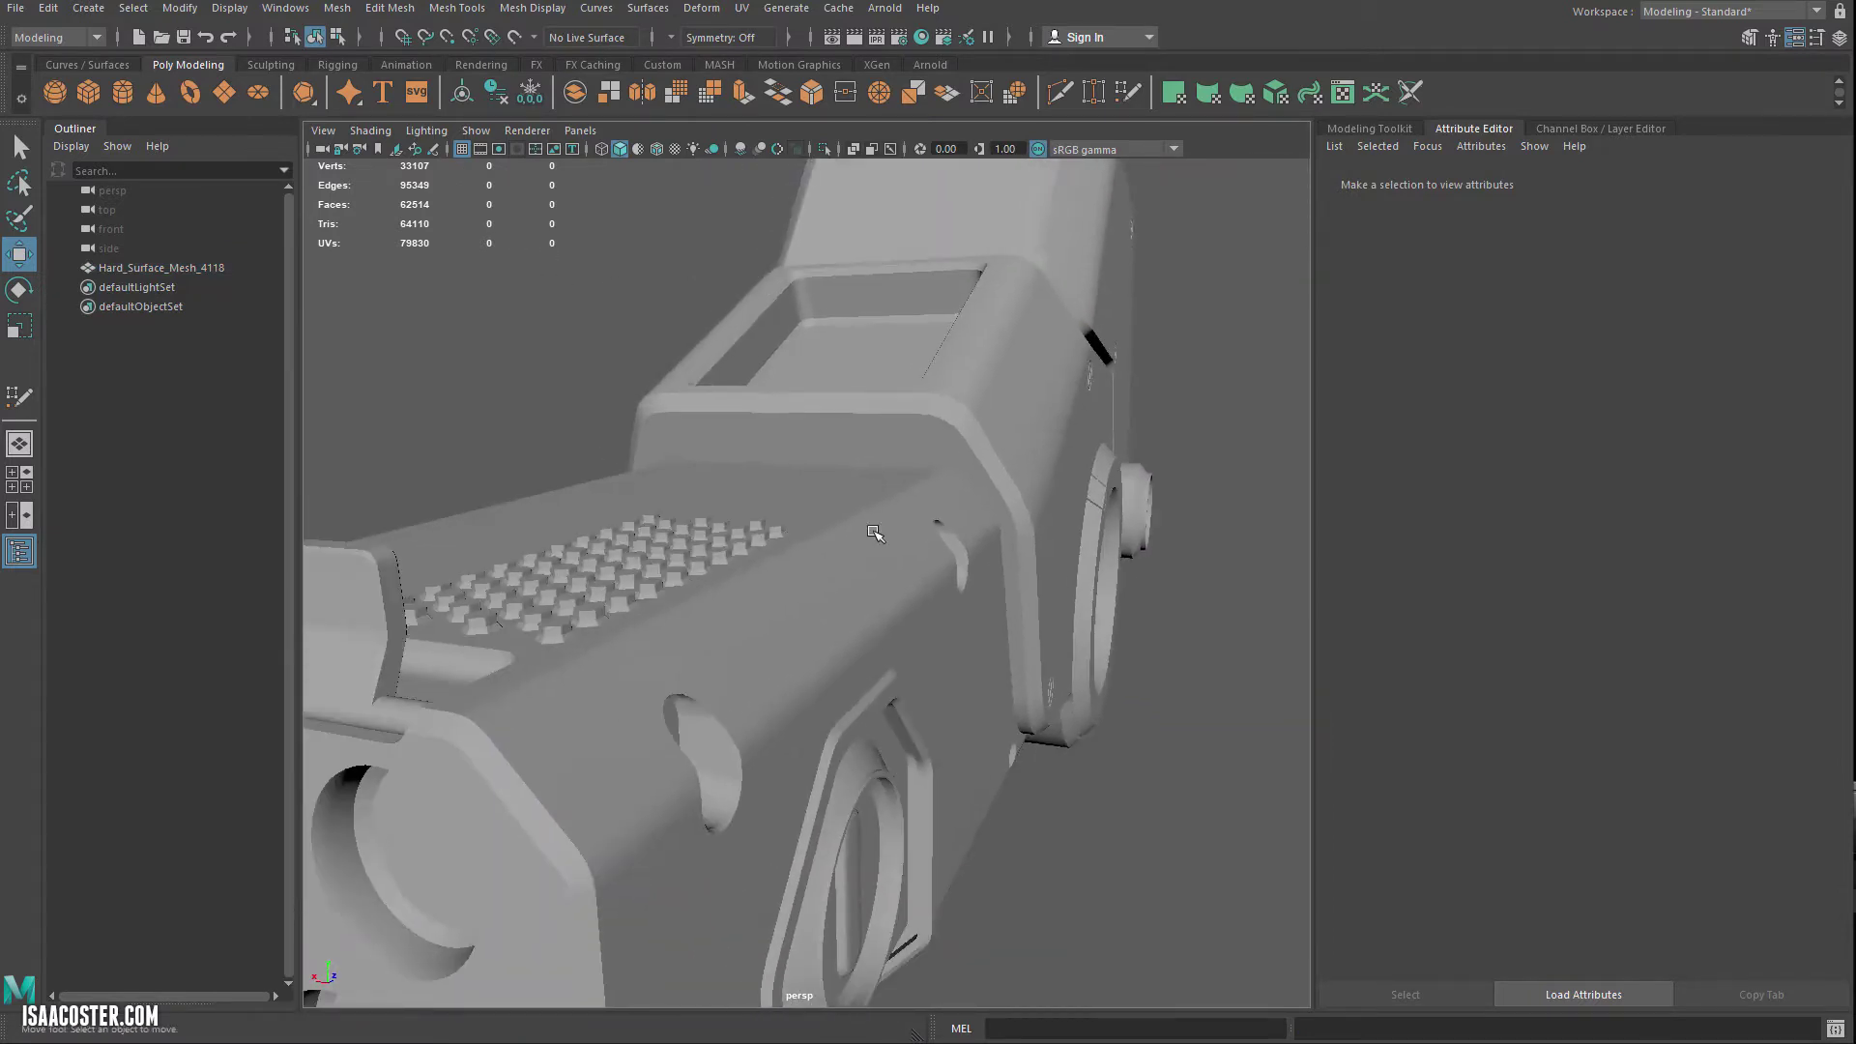
{"action": "left_click_drag", "start_coordinate": [890, 527], "coordinate": [669, 594], "text": "alt"}
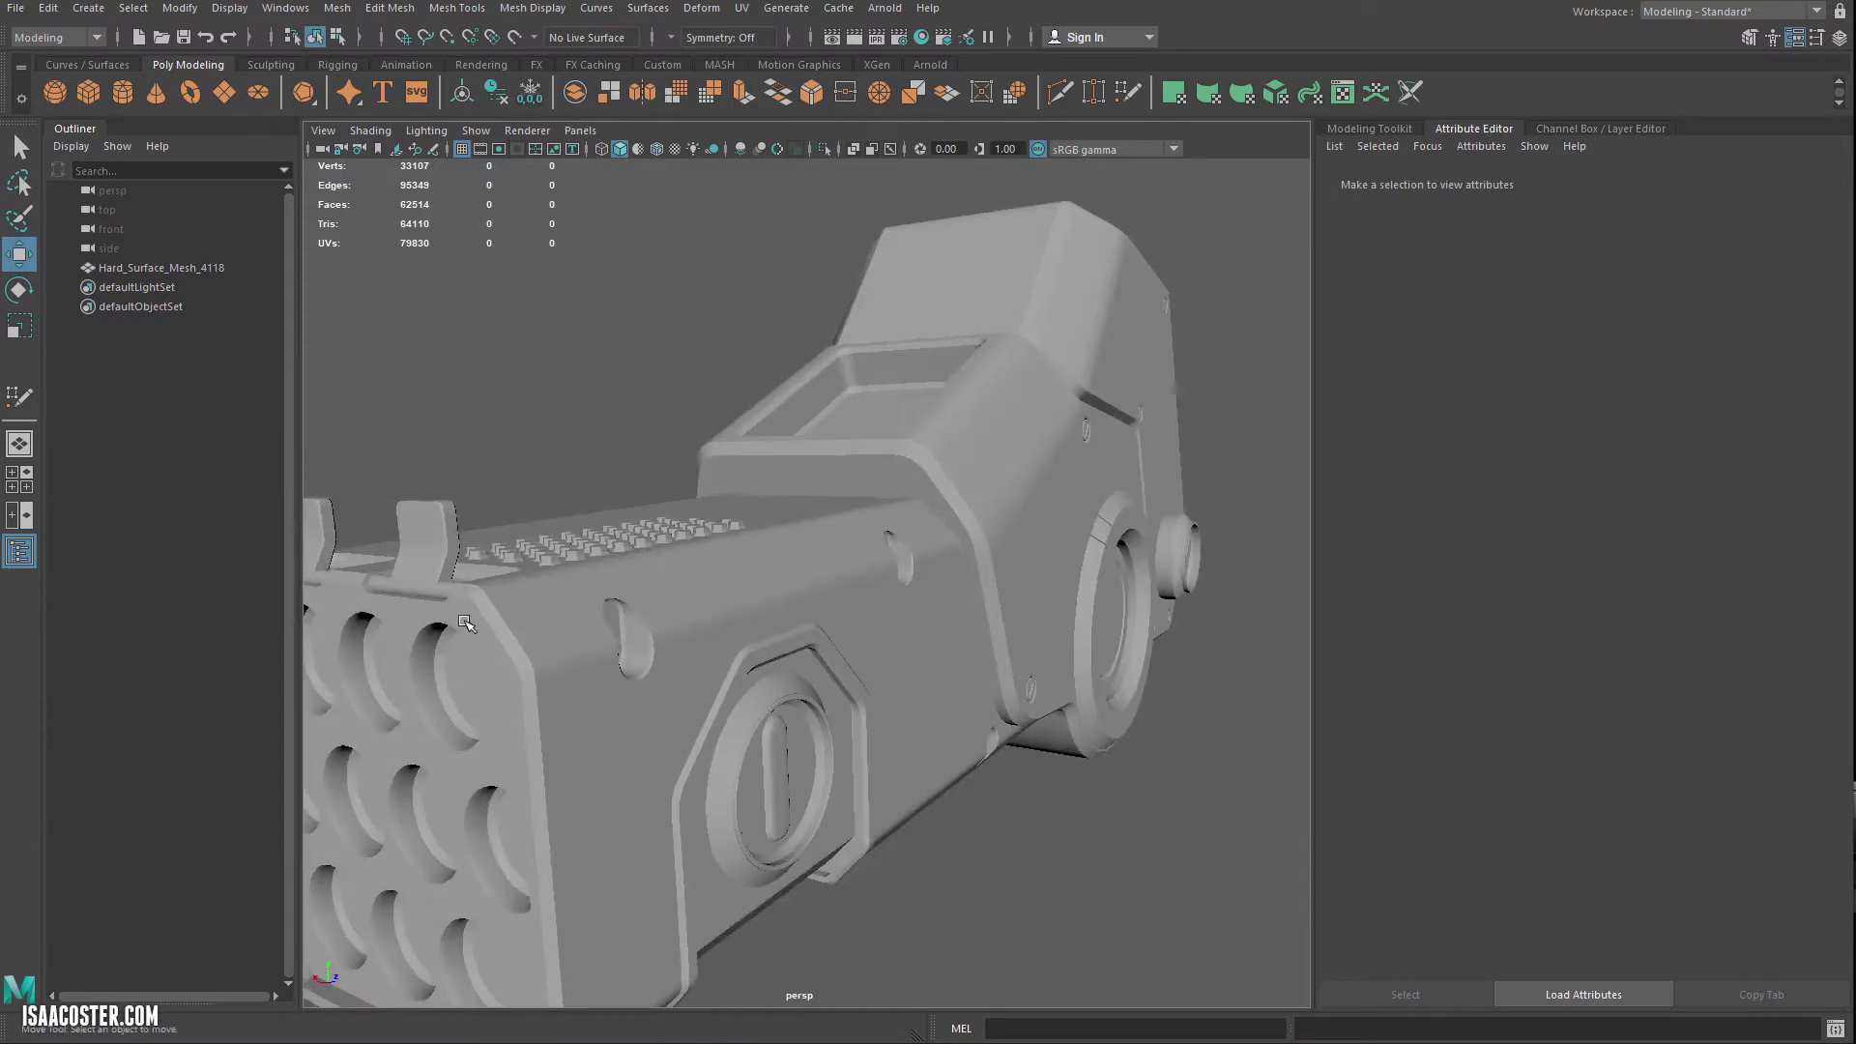
{"action": "mouse_move", "coordinate": [581, 712]}
{"action": "left_mouse_down", "text": "alt"}
{"action": "mouse_move", "coordinate": [571, 642]}
{"action": "mouse_move", "coordinate": [870, 577]}
{"action": "mouse_move", "coordinate": [835, 628]}
{"action": "mouse_move", "coordinate": [662, 570]}
{"action": "mouse_move", "coordinate": [729, 638]}
{"action": "mouse_move", "coordinate": [842, 651]}
{"action": "mouse_move", "coordinate": [965, 551]}
{"action": "left_mouse_up", "text": "alt"}
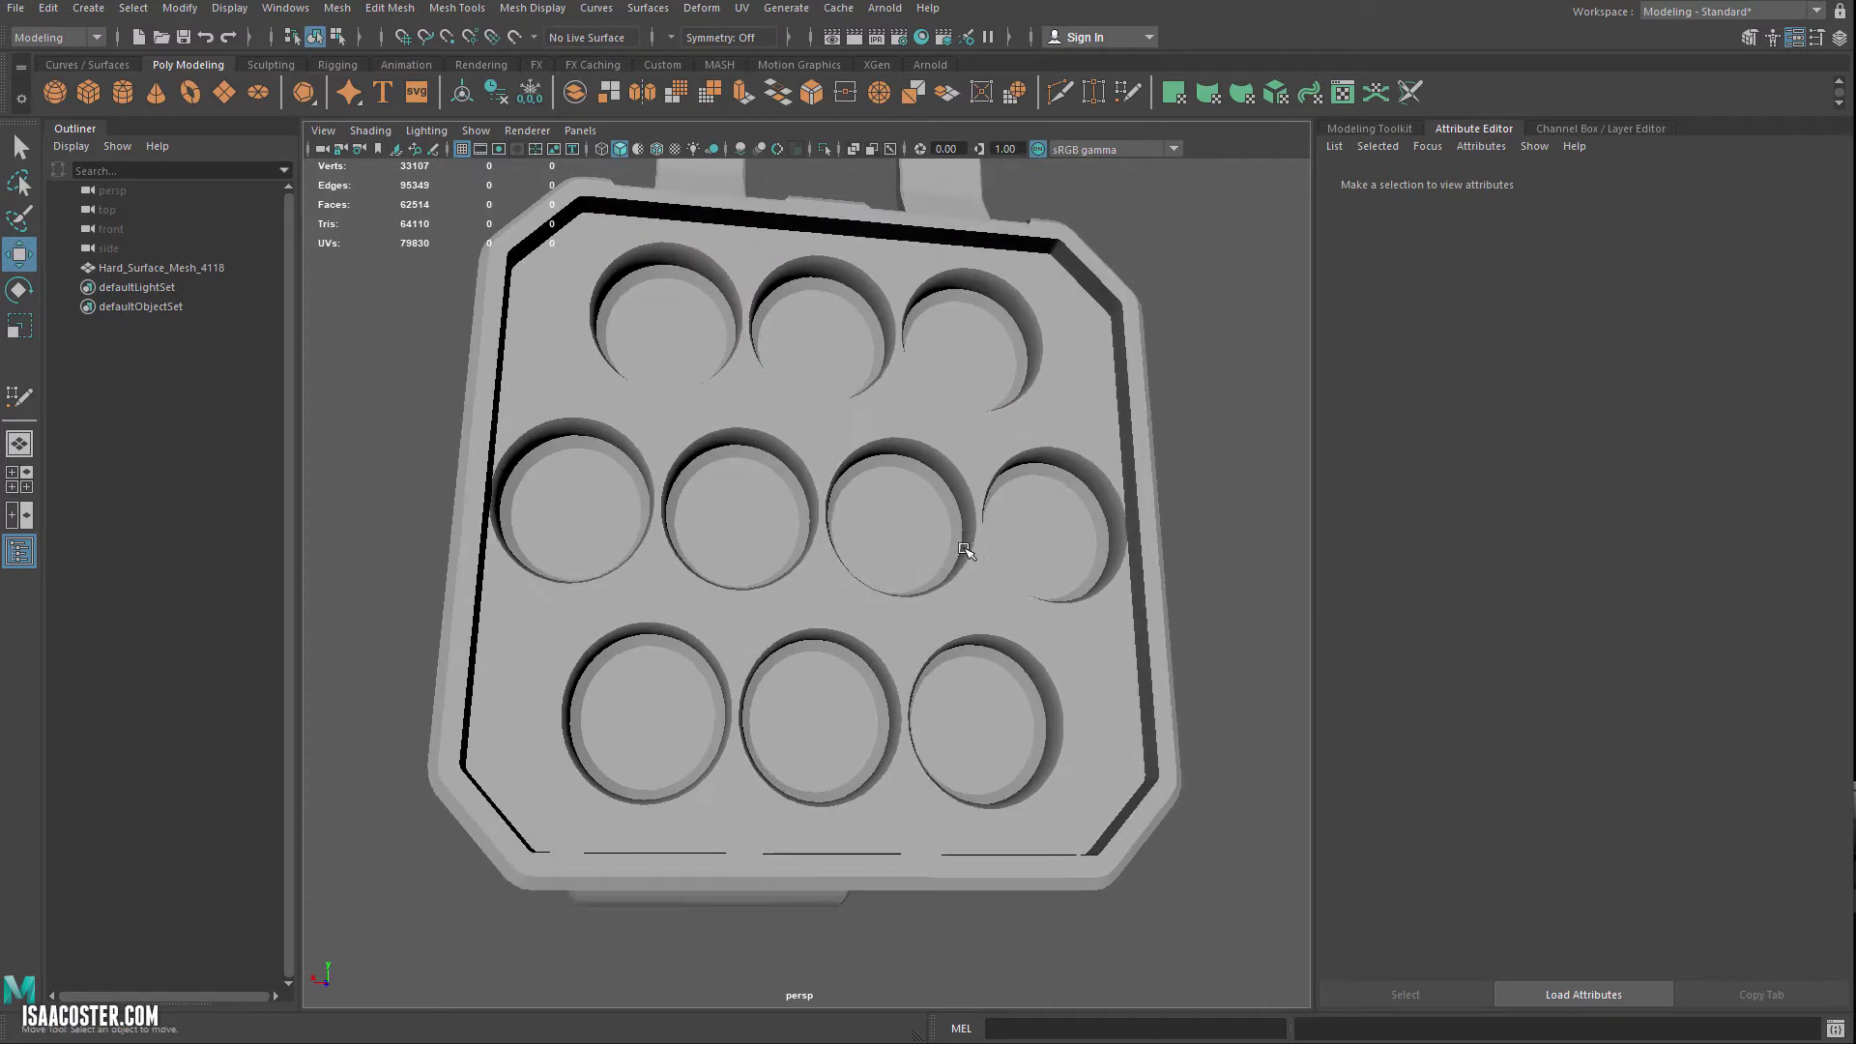
Step: Select the front plate's faces together with all ten circular recesses
{"action": "left_click", "coordinate": [1088, 659]}
{"action": "left_click_drag", "start_coordinate": [1008, 616], "coordinate": [1079, 496], "text": "alt"}
{"action": "key", "text": "F11"}
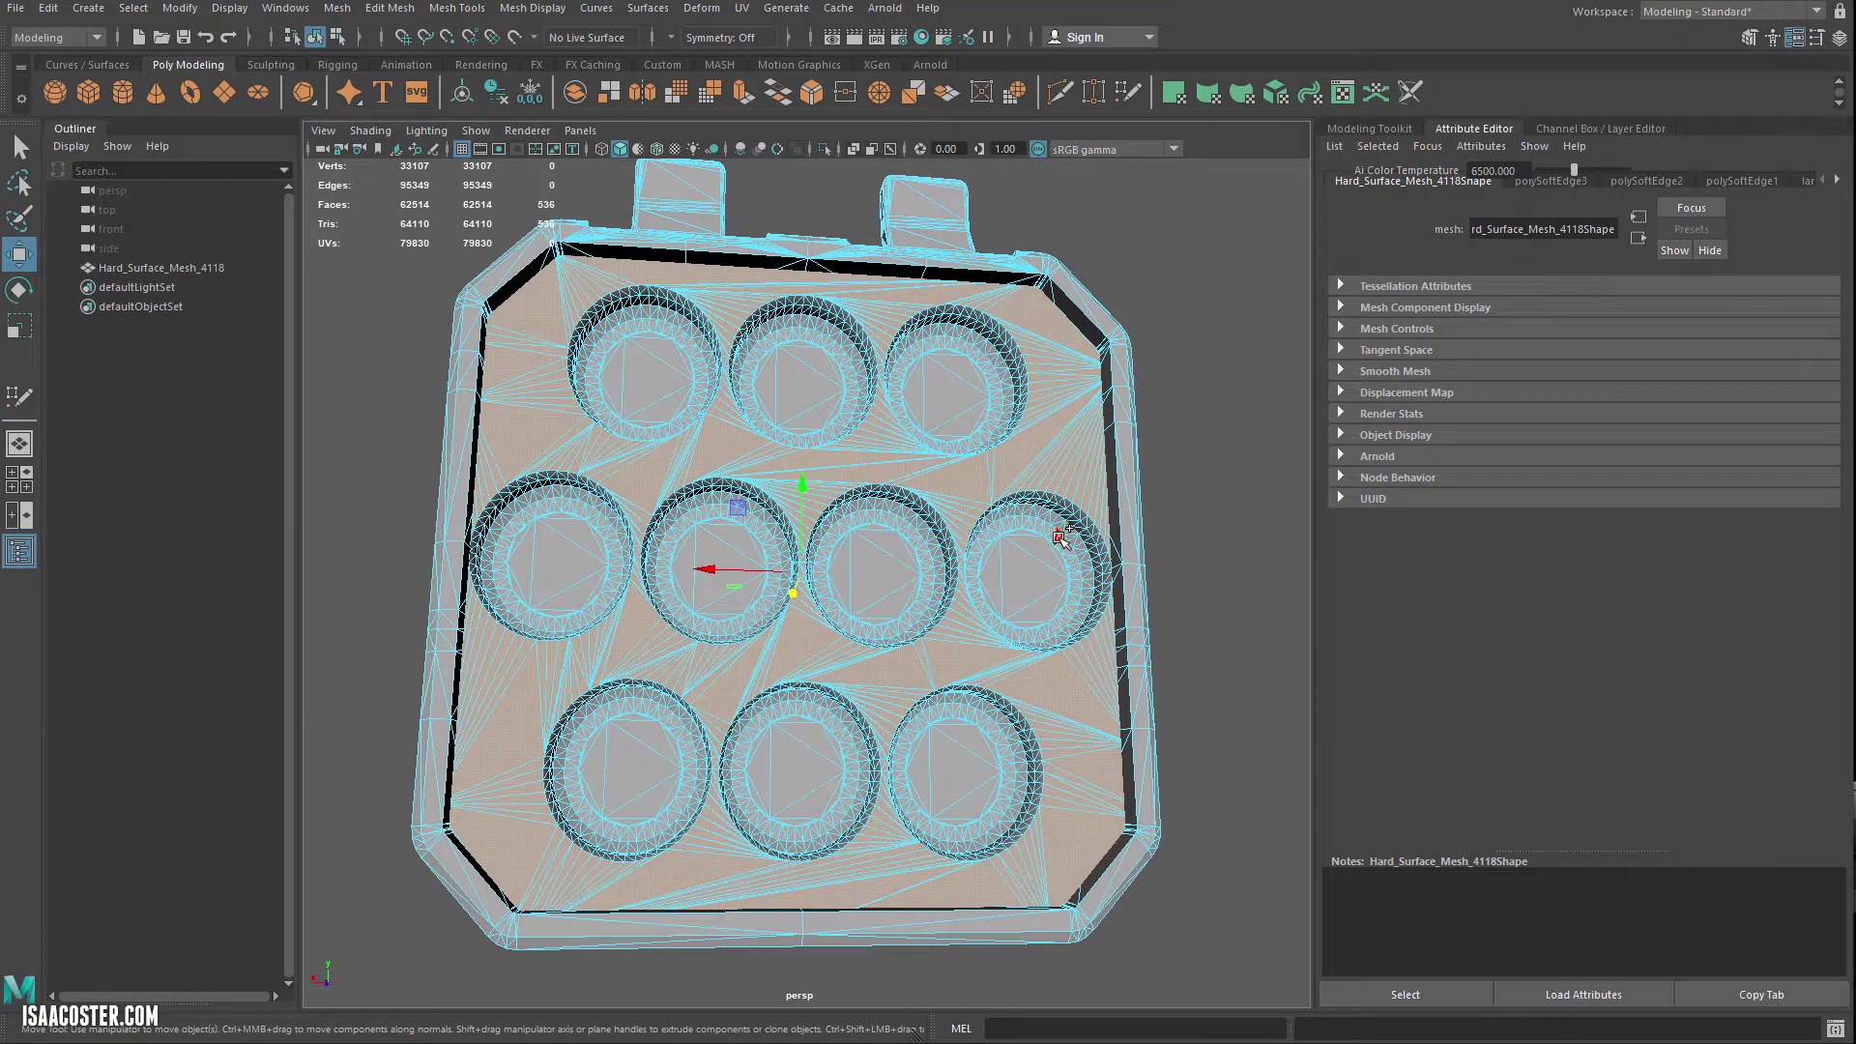
{"action": "left_click_drag", "start_coordinate": [1036, 571], "coordinate": [1029, 583], "text": "alt"}
{"action": "double_click", "coordinate": [920, 408], "text": "shift"}
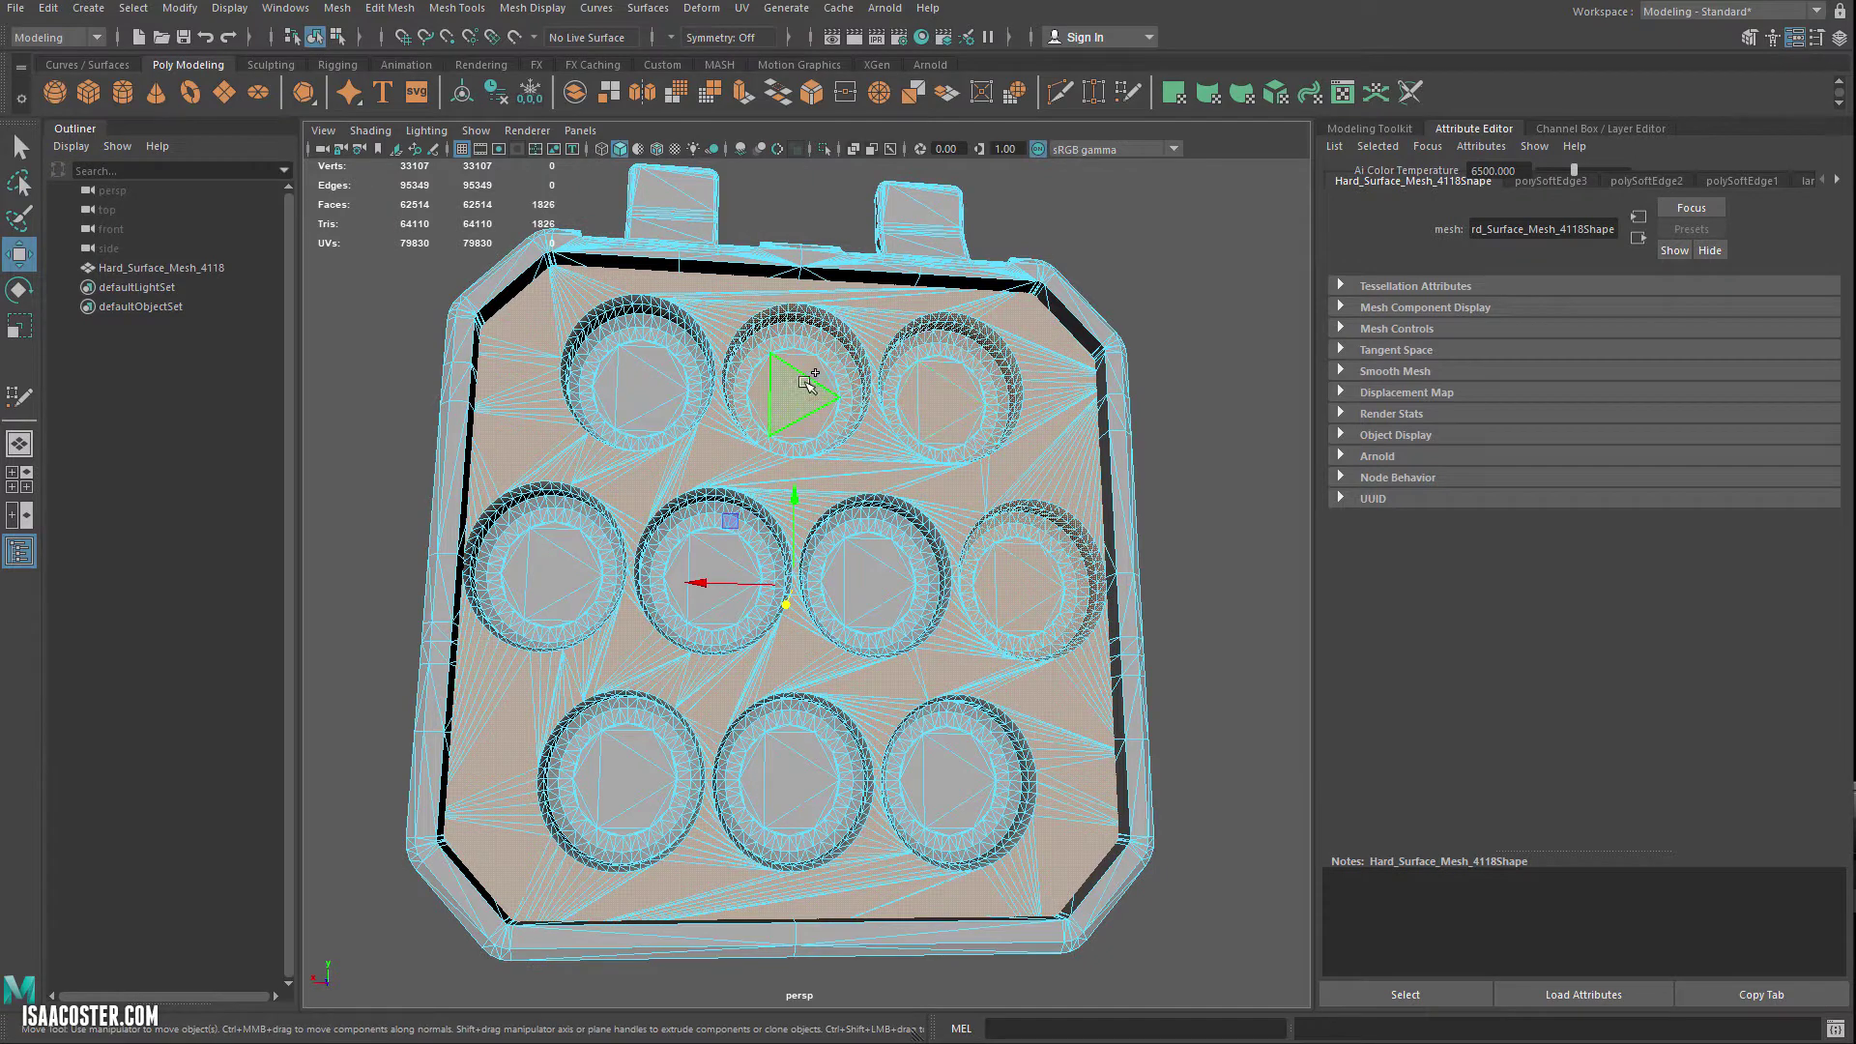
{"action": "left_click", "coordinate": [670, 383], "text": "shift"}
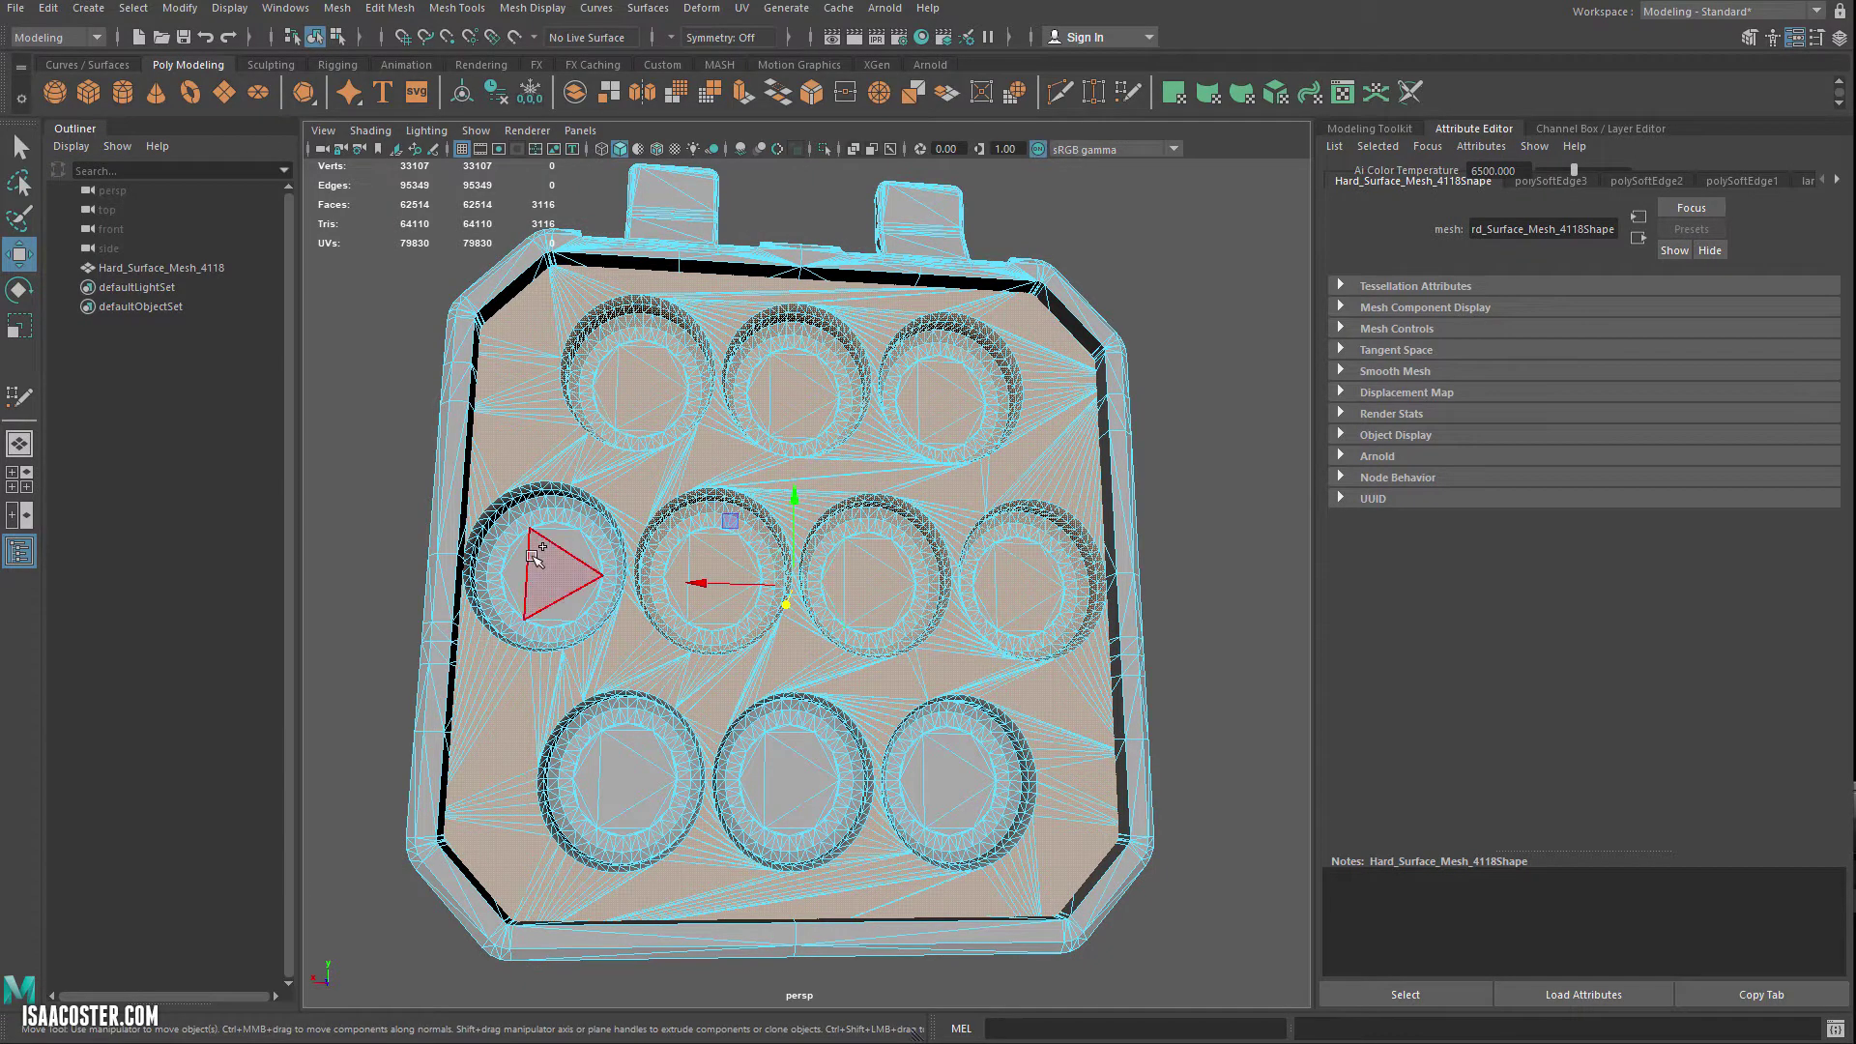
{"action": "left_click", "coordinate": [920, 797], "text": "shift"}
Step: Try scaling the selected front plate and recesses along their width
{"action": "key", "text": "e"}
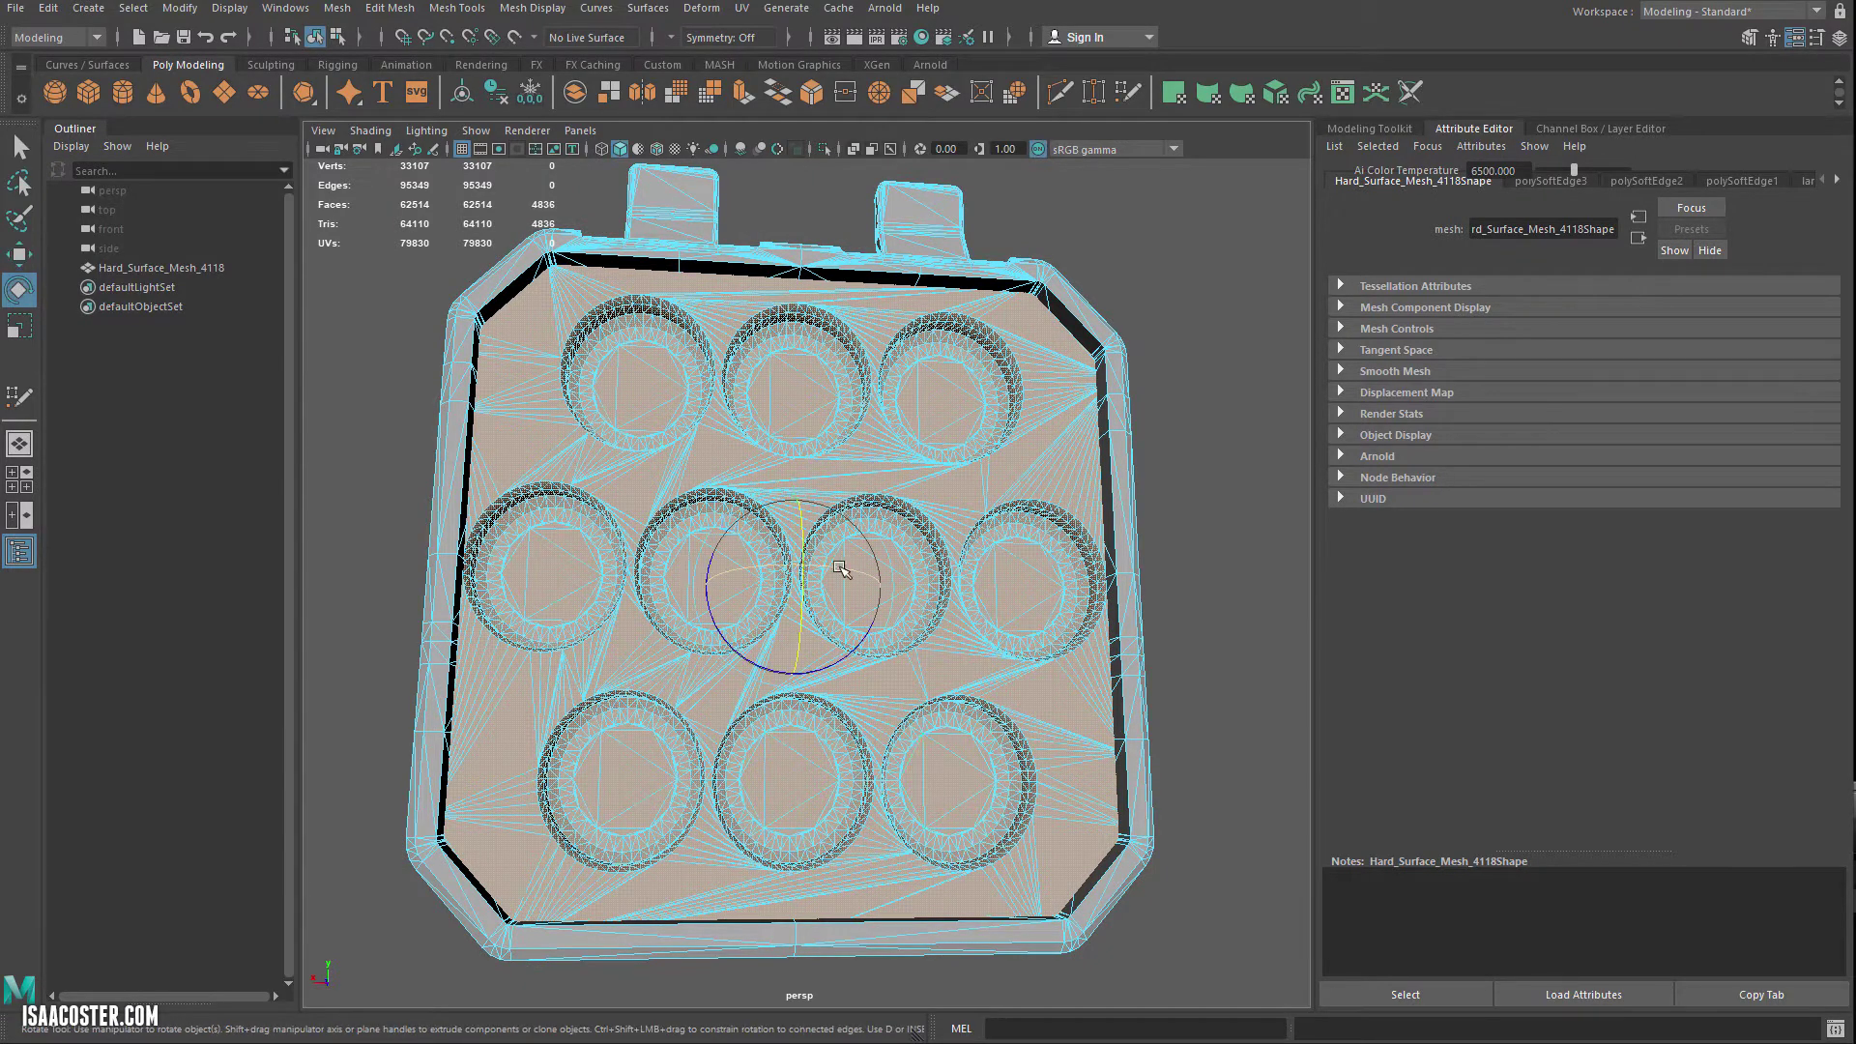
{"action": "key", "text": "r"}
{"action": "left_click_drag", "start_coordinate": [704, 581], "coordinate": [708, 583]}
{"action": "left_click_drag", "start_coordinate": [1028, 571], "coordinate": [898, 544], "text": "alt"}
{"action": "left_click_drag", "start_coordinate": [720, 580], "coordinate": [829, 618]}
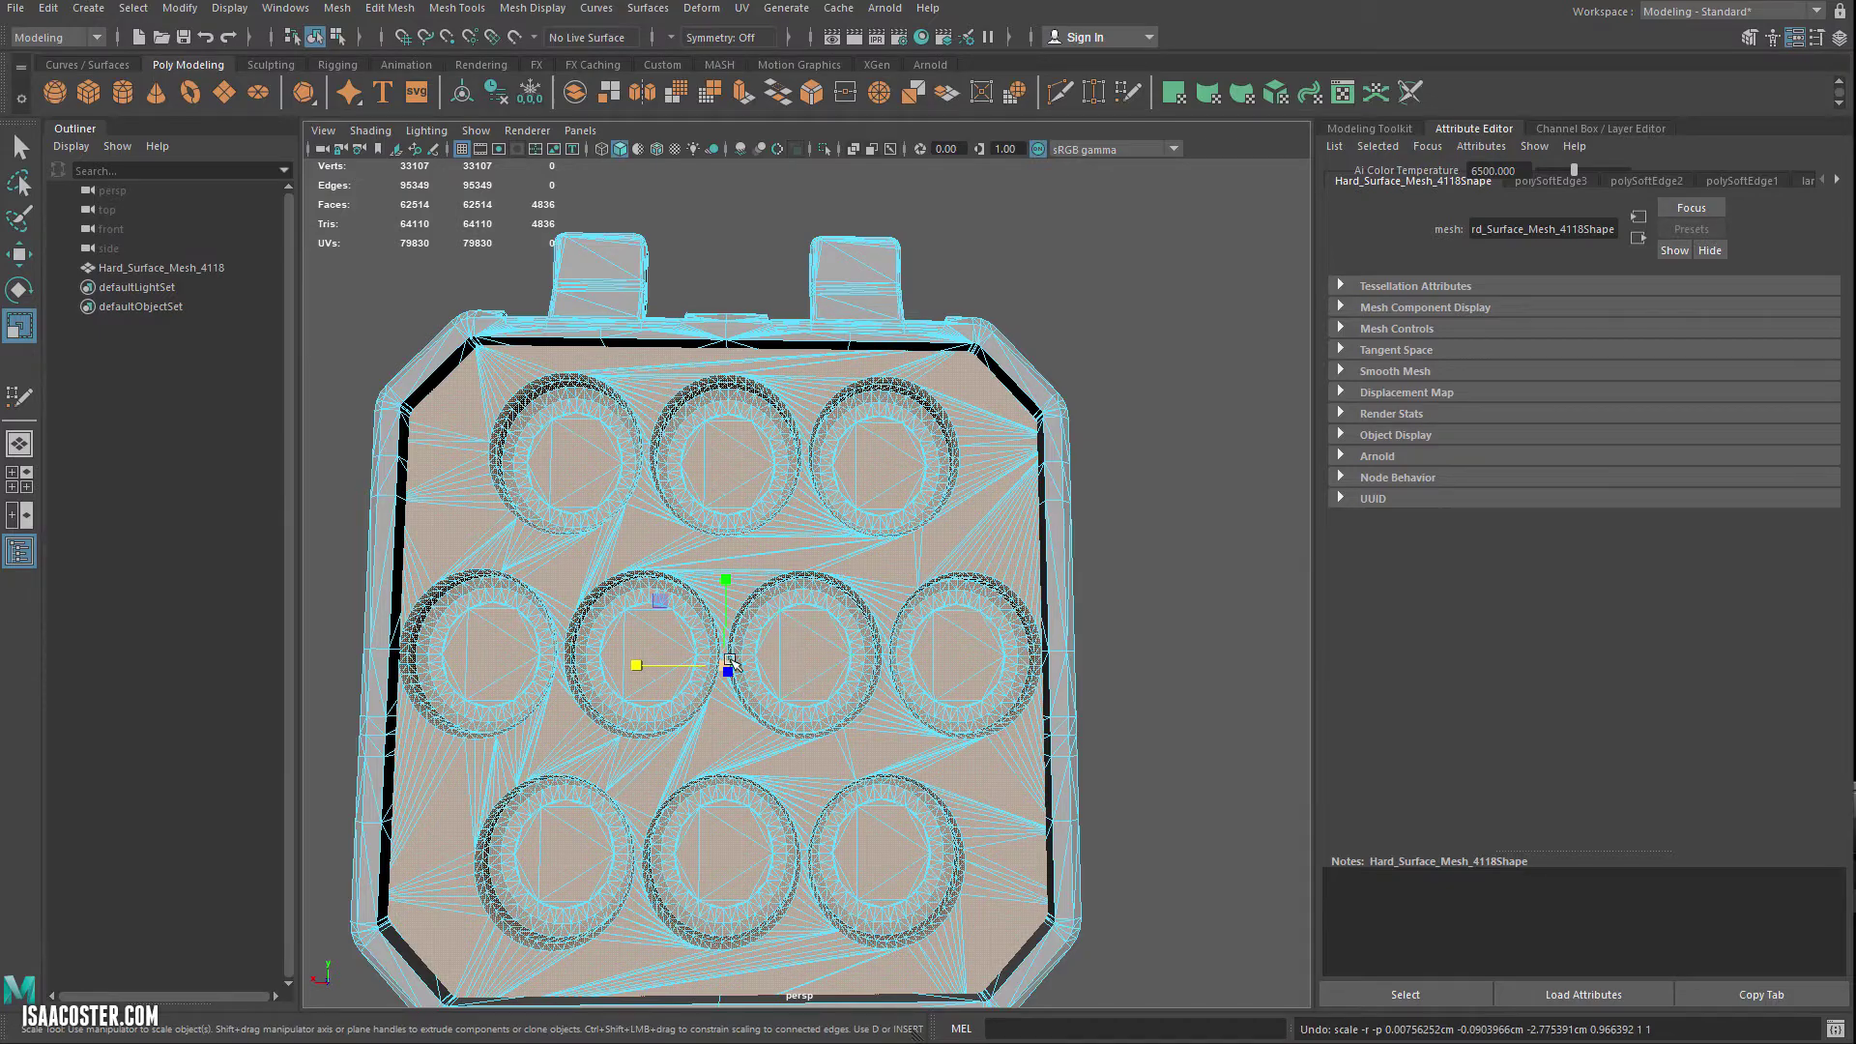
Step: Uniformly rescale the selected front plate and recesses by a slight amount to adjust the gap to the surrounding frame
{"action": "left_click_drag", "start_coordinate": [730, 662], "coordinate": [917, 646], "text": "alt"}
{"action": "scroll", "coordinate": [797, 498], "scroll_direction": "up", "scroll_amount": 3}
{"action": "middle_click_drag", "start_coordinate": [922, 637], "coordinate": [871, 629], "text": "alt"}
{"action": "mouse_move", "coordinate": [834, 666]}
{"action": "left_mouse_down", "text": "alt"}
{"action": "mouse_move", "coordinate": [814, 682]}
{"action": "mouse_move", "coordinate": [843, 691]}
{"action": "left_mouse_up", "text": "alt"}
{"action": "scroll", "coordinate": [822, 667], "scroll_direction": "down", "scroll_amount": 3}
{"action": "left_click_drag", "start_coordinate": [583, 790], "coordinate": [698, 770], "text": "alt"}
{"action": "scroll", "coordinate": [628, 760], "scroll_direction": "up", "scroll_amount": 3}
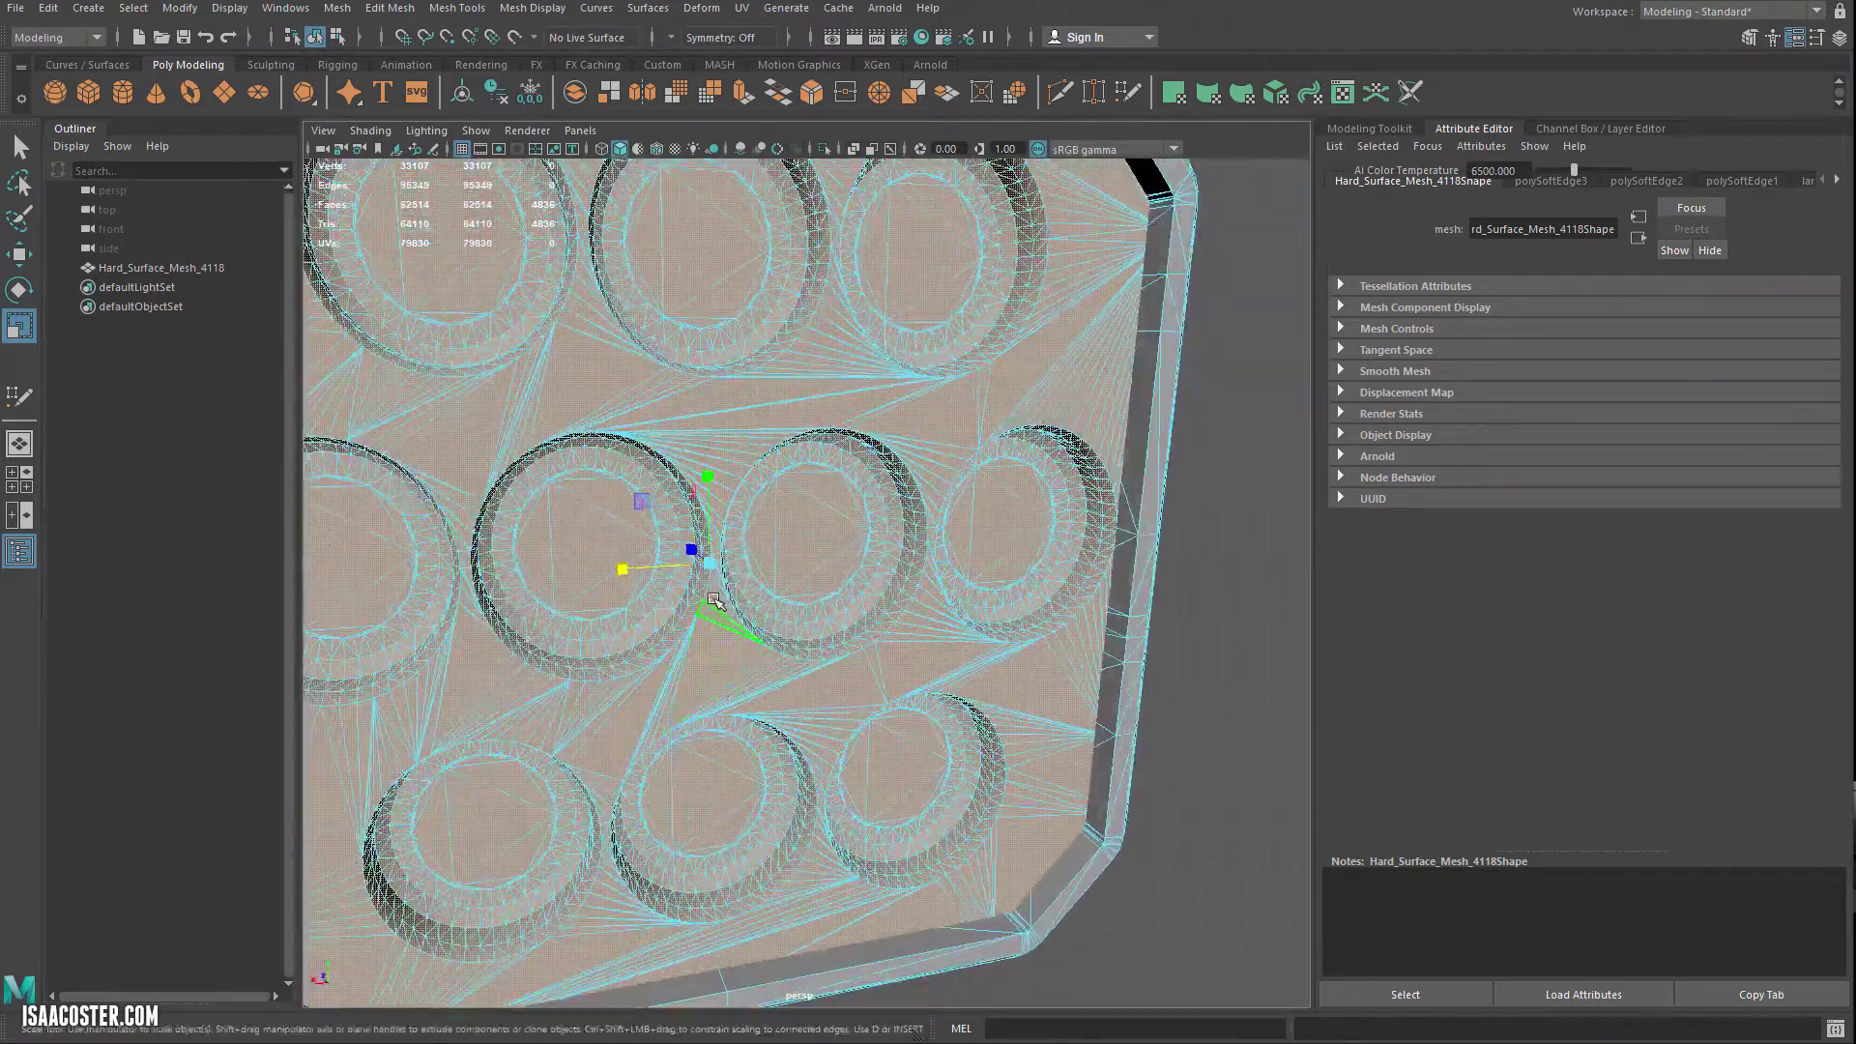
{"action": "left_click_drag", "start_coordinate": [713, 566], "coordinate": [707, 568]}
{"action": "right_click_drag", "start_coordinate": [712, 566], "coordinate": [811, 601], "text": "alt"}
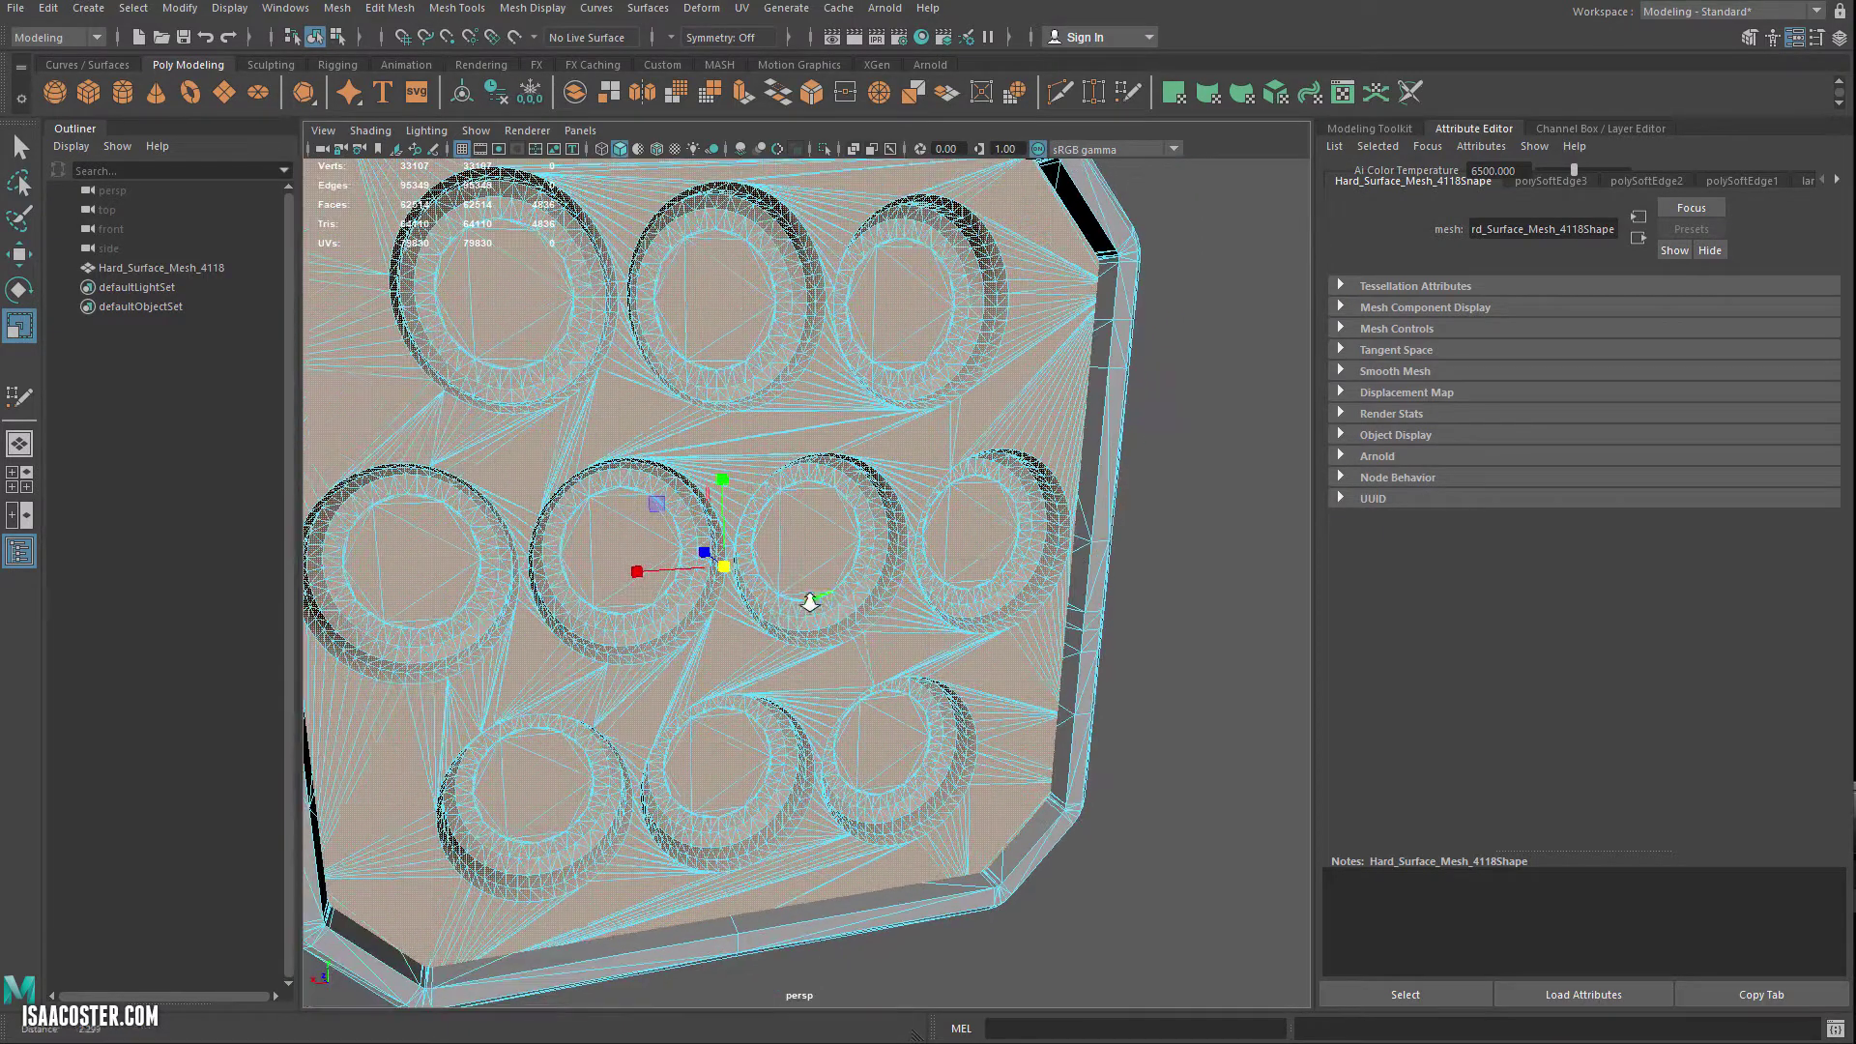
Step: Return to object selection with nothing selected and inspect the front plate and the rest of the model
{"action": "left_click", "coordinate": [1181, 561]}
{"action": "left_click_drag", "start_coordinate": [1140, 593], "coordinate": [1148, 598], "text": "alt"}
{"action": "left_click_drag", "start_coordinate": [883, 609], "coordinate": [788, 595], "text": "alt"}
{"action": "key", "text": "F8"}
{"action": "left_click", "coordinate": [1122, 642]}
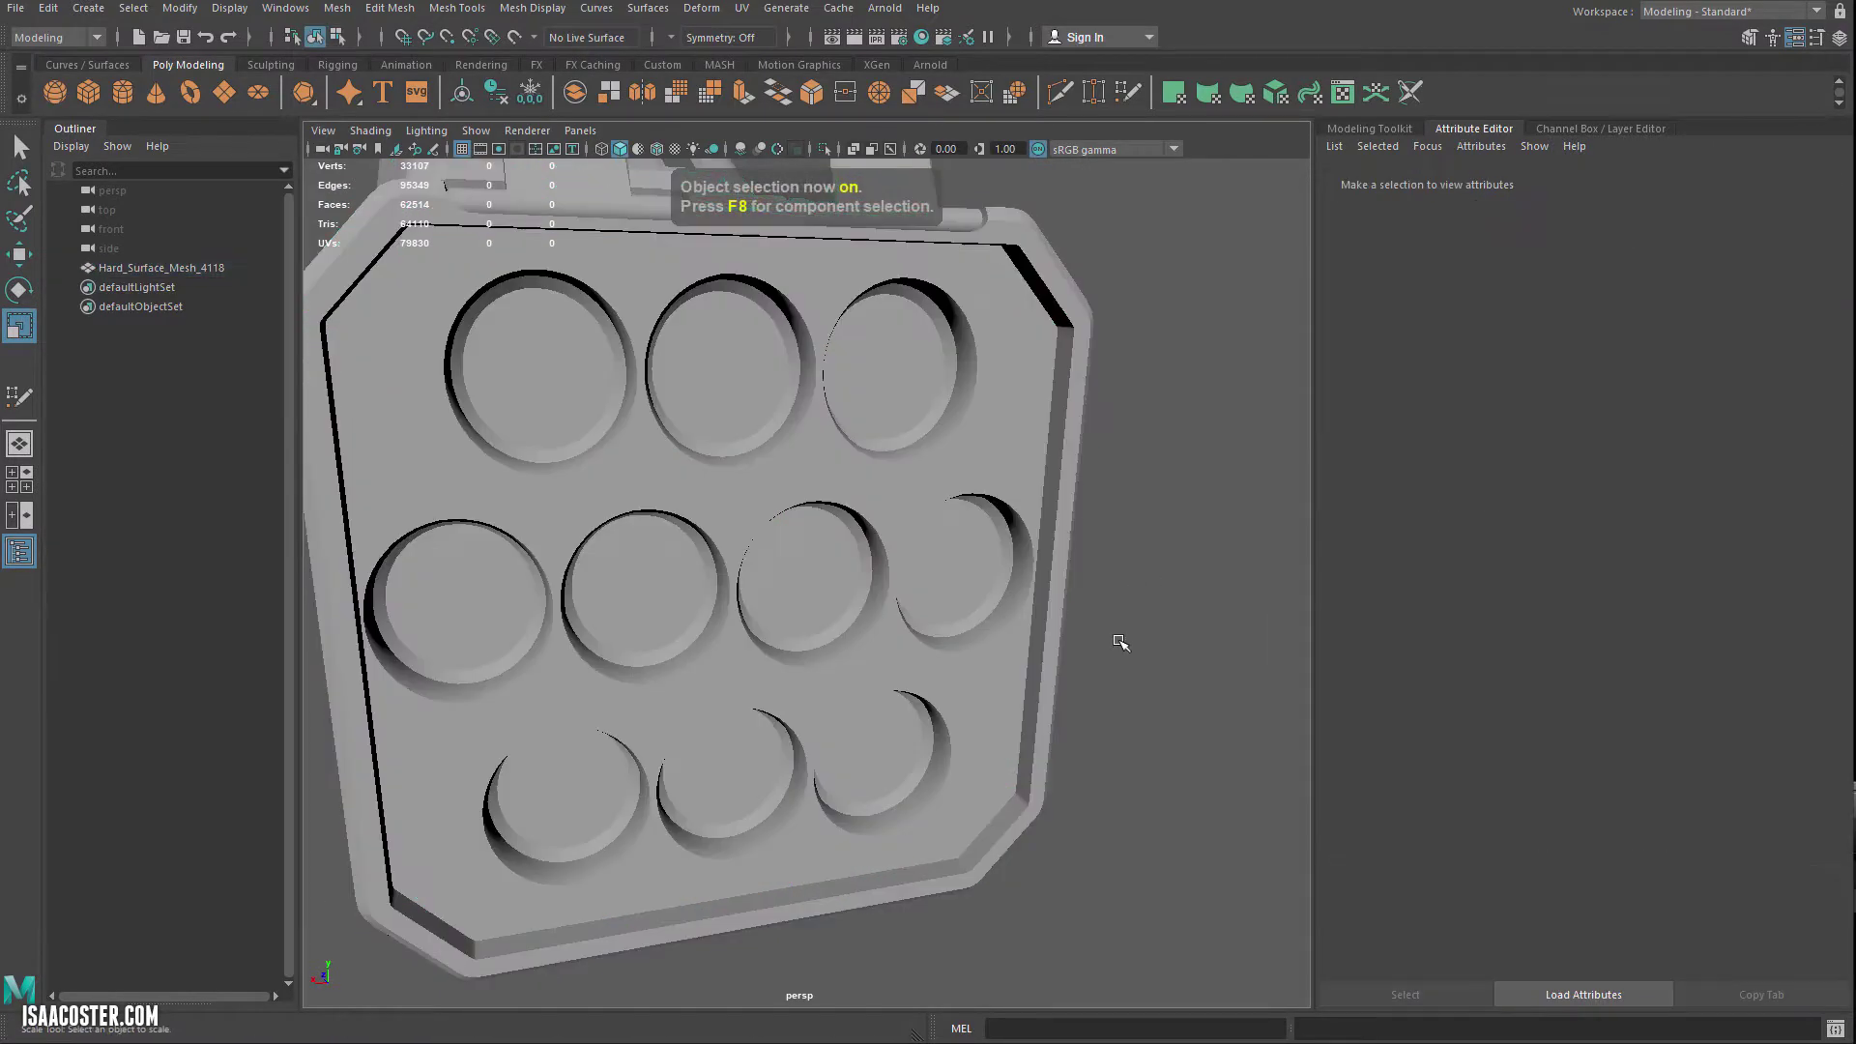
{"action": "left_click_drag", "start_coordinate": [1102, 642], "coordinate": [764, 590], "text": "alt"}
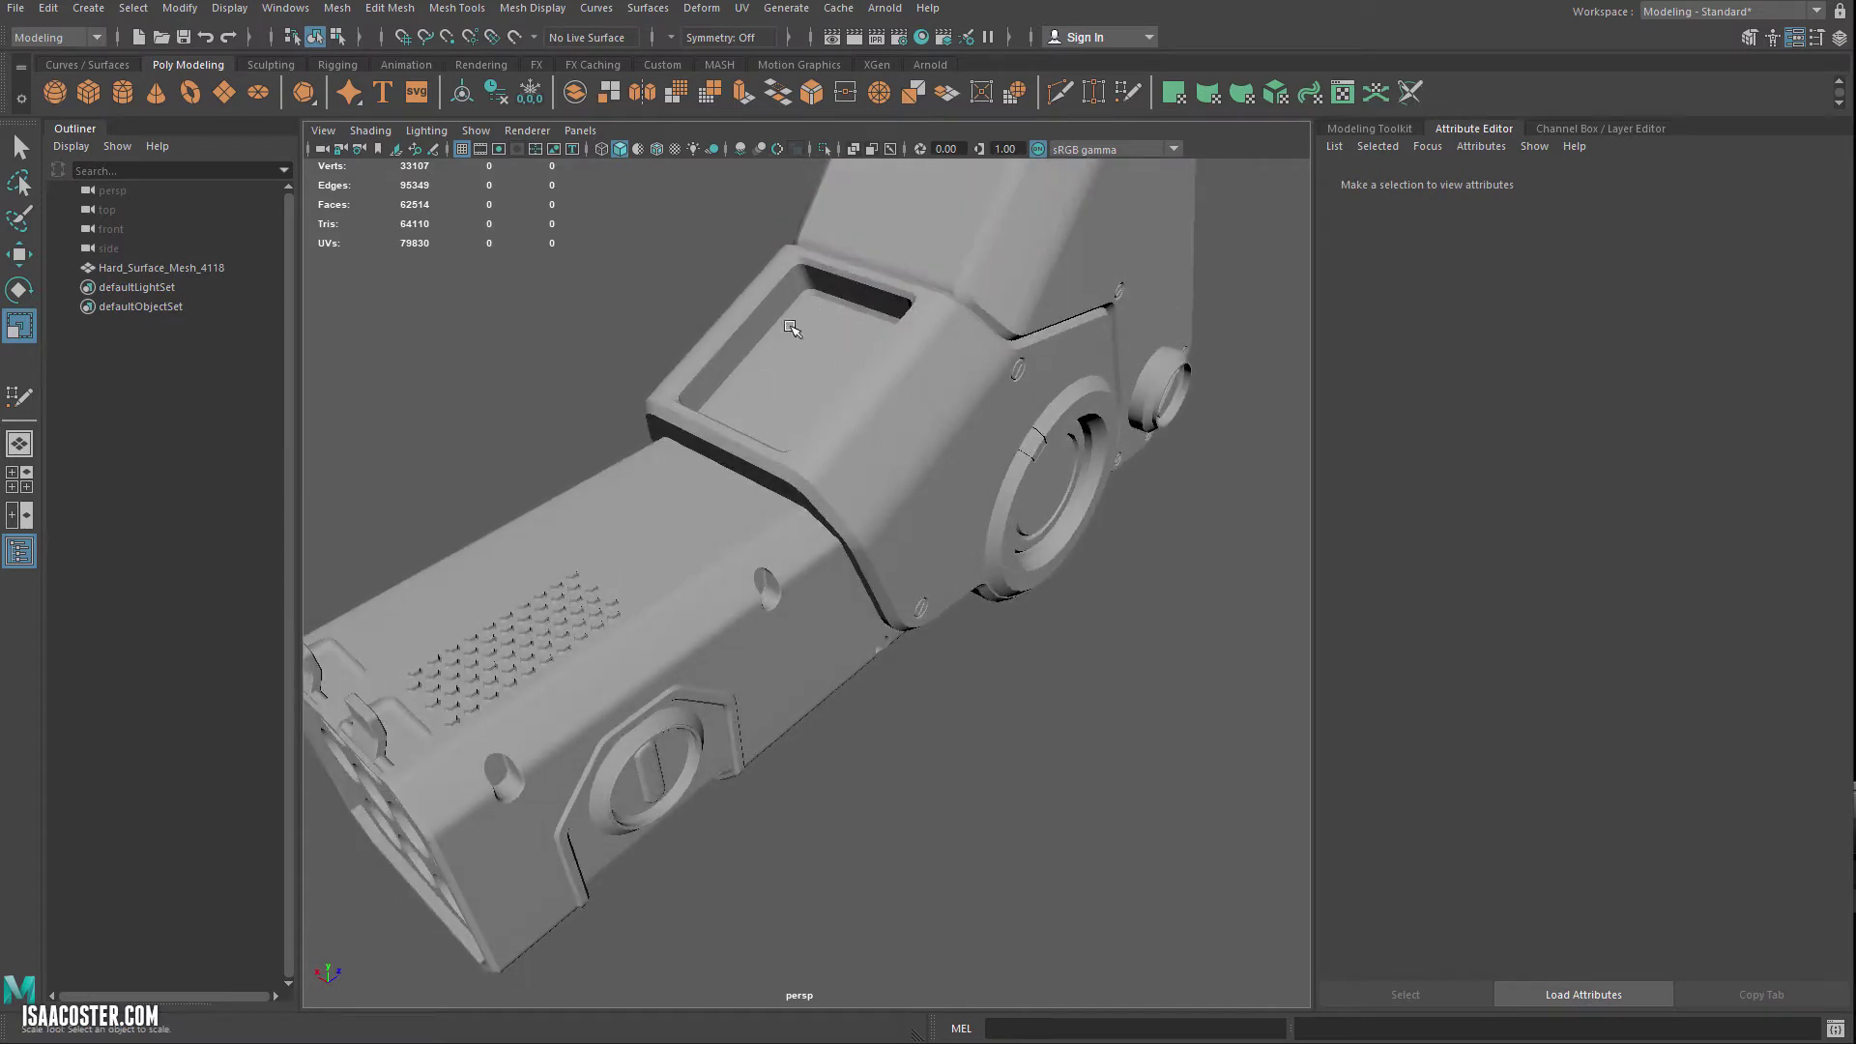
Step: Examine the recess in the sloped middle section and the overall shape of the model from several angles
{"action": "left_click_drag", "start_coordinate": [793, 328], "coordinate": [839, 435], "text": "alt"}
{"action": "middle_click_drag", "start_coordinate": [840, 435], "coordinate": [927, 539], "text": "alt"}
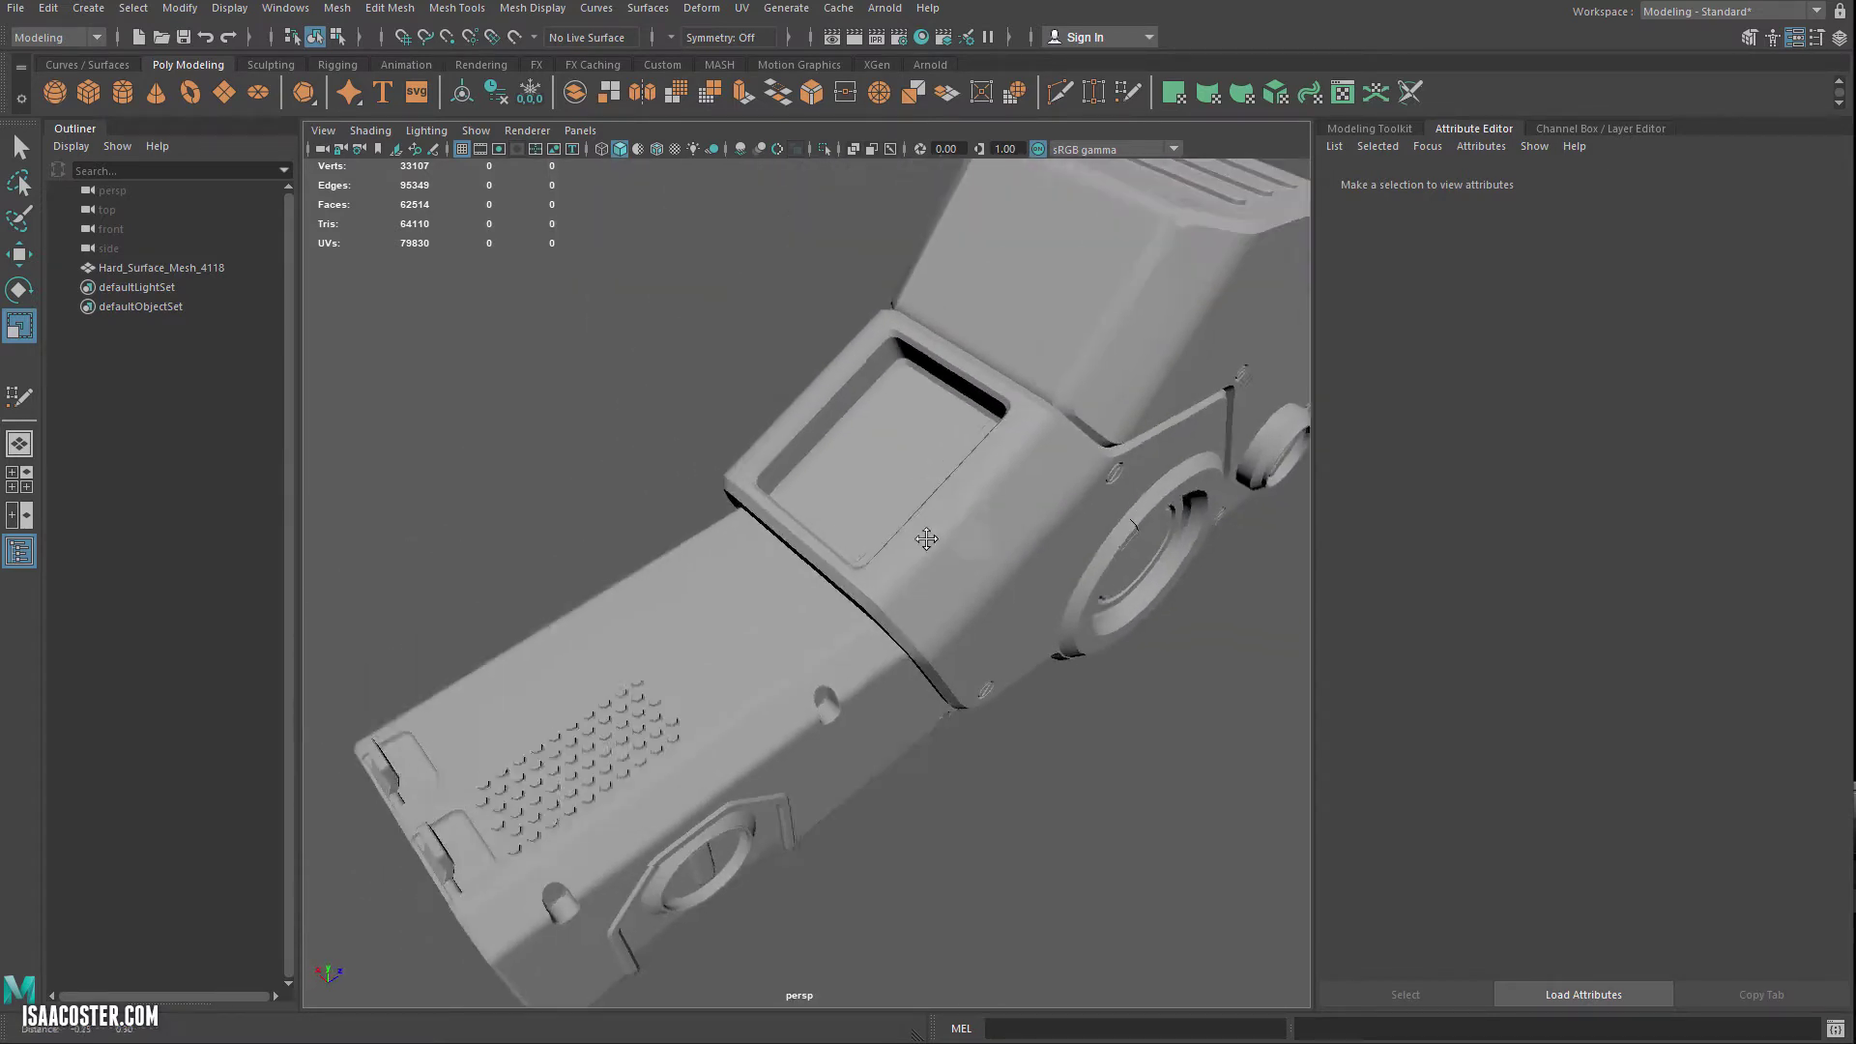
{"action": "left_click_drag", "start_coordinate": [926, 538], "coordinate": [943, 460], "text": "alt"}
{"action": "right_click_drag", "start_coordinate": [942, 459], "coordinate": [890, 444], "text": "alt"}
{"action": "left_click_drag", "start_coordinate": [891, 444], "coordinate": [919, 469], "text": "alt"}
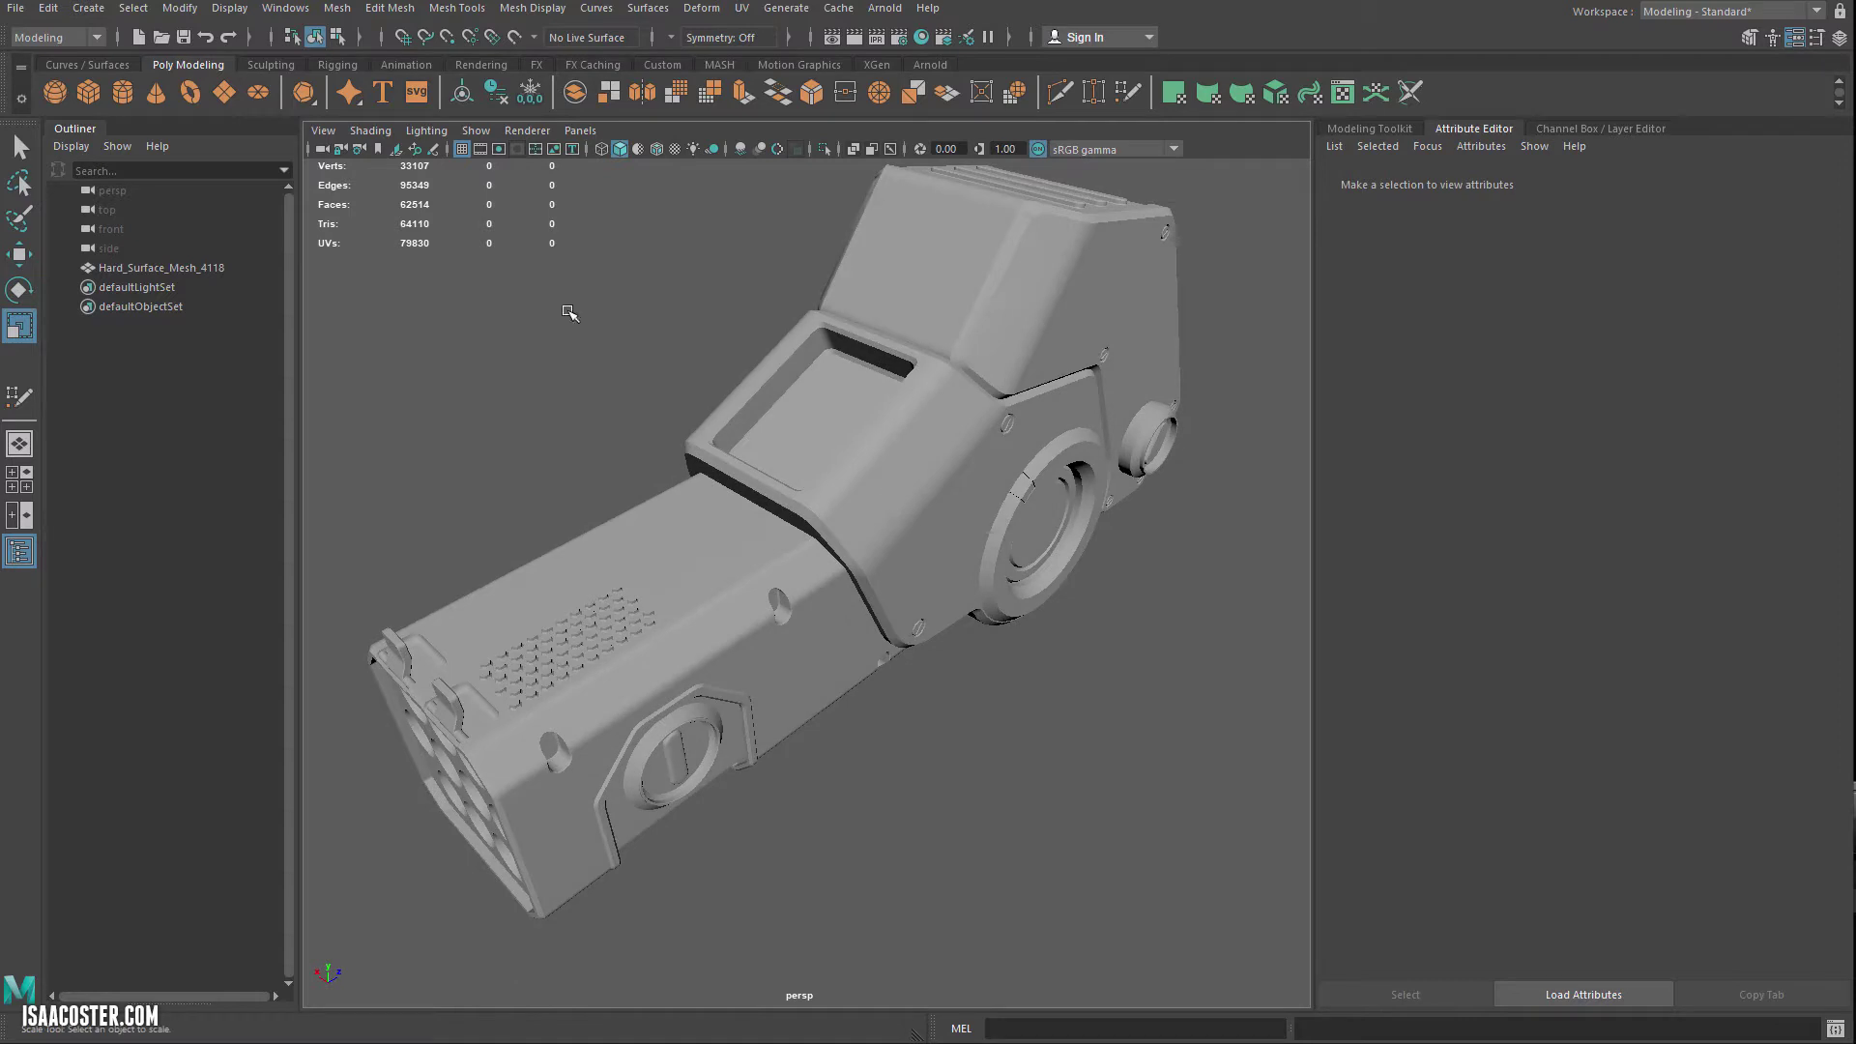
{"action": "middle_click_drag", "start_coordinate": [1002, 646], "coordinate": [1052, 692], "text": "alt"}
{"action": "left_click_drag", "start_coordinate": [1052, 692], "coordinate": [1043, 688], "text": "alt"}
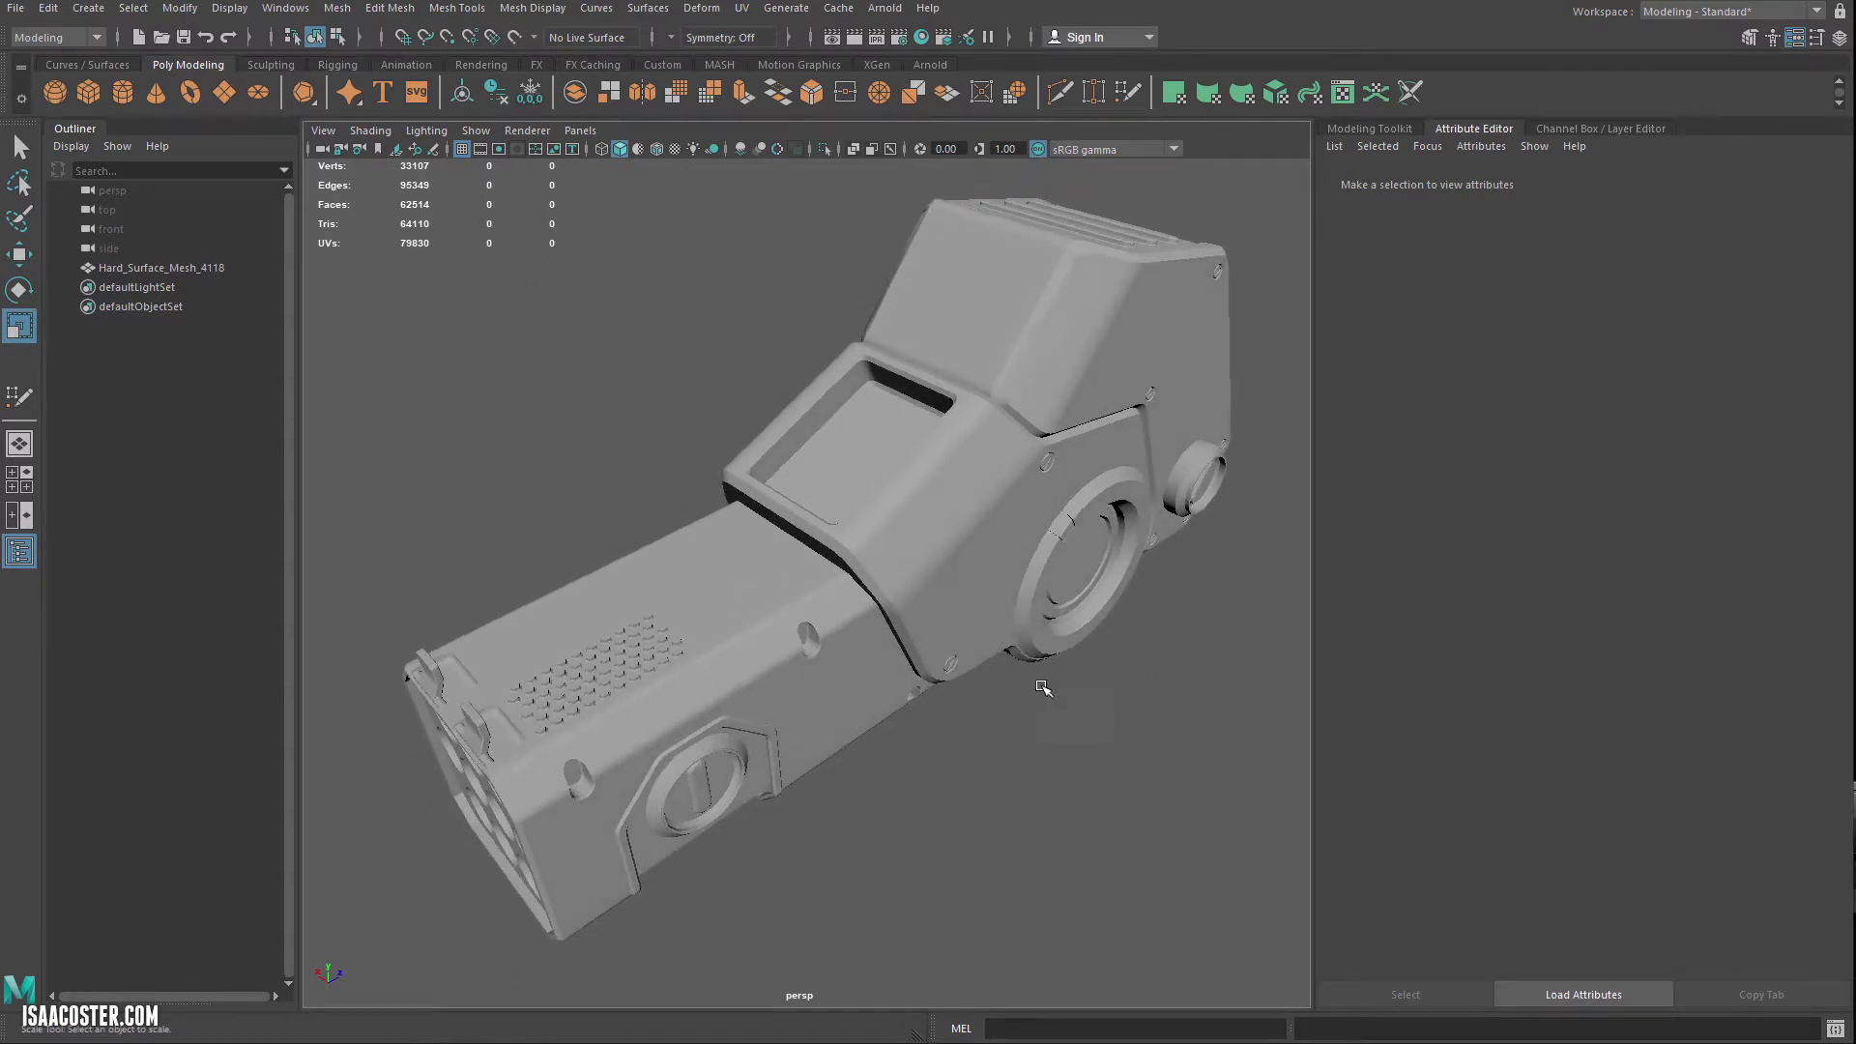
{"action": "left_click_drag", "start_coordinate": [888, 458], "coordinate": [867, 506], "text": "alt"}
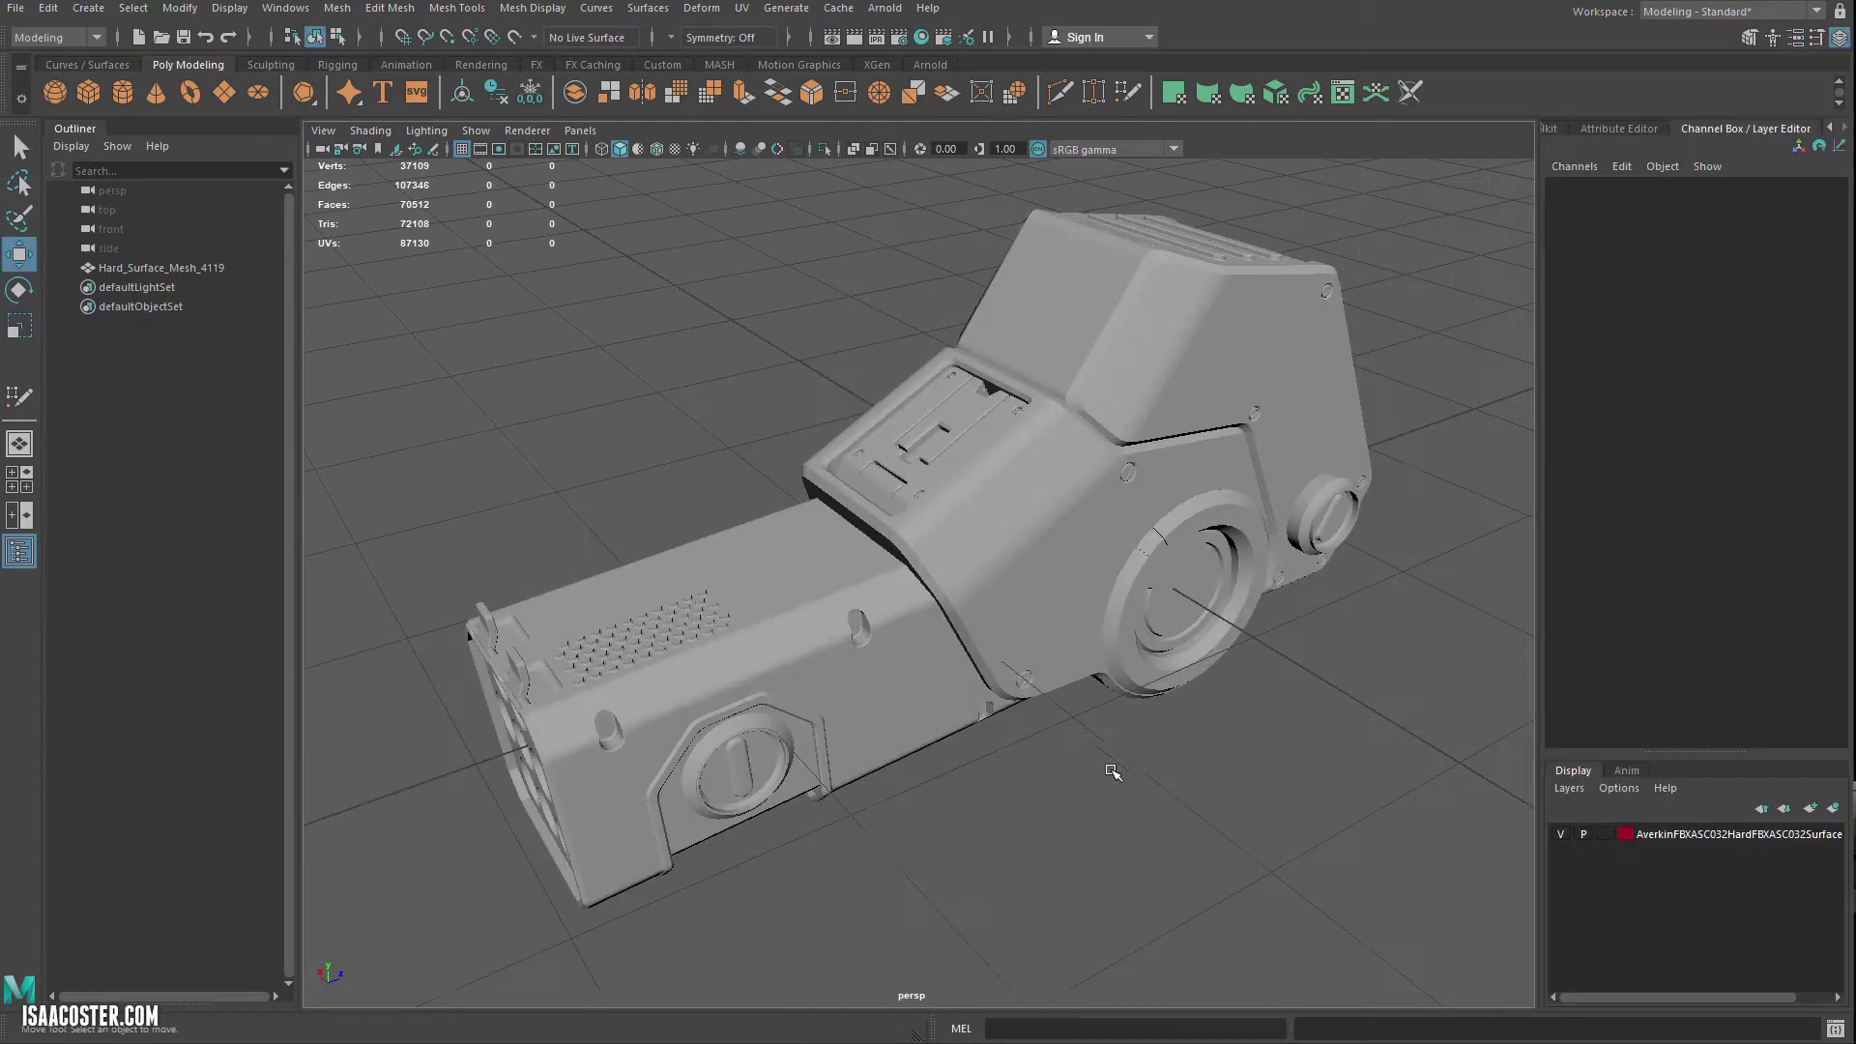
Step: Examine the inset latch panel on the sloped section and the side and rear details of the more detailed mesh
{"action": "left_click_drag", "start_coordinate": [1122, 761], "coordinate": [1201, 870], "text": "alt"}
{"action": "left_click_drag", "start_coordinate": [831, 488], "coordinate": [978, 526], "text": "alt"}
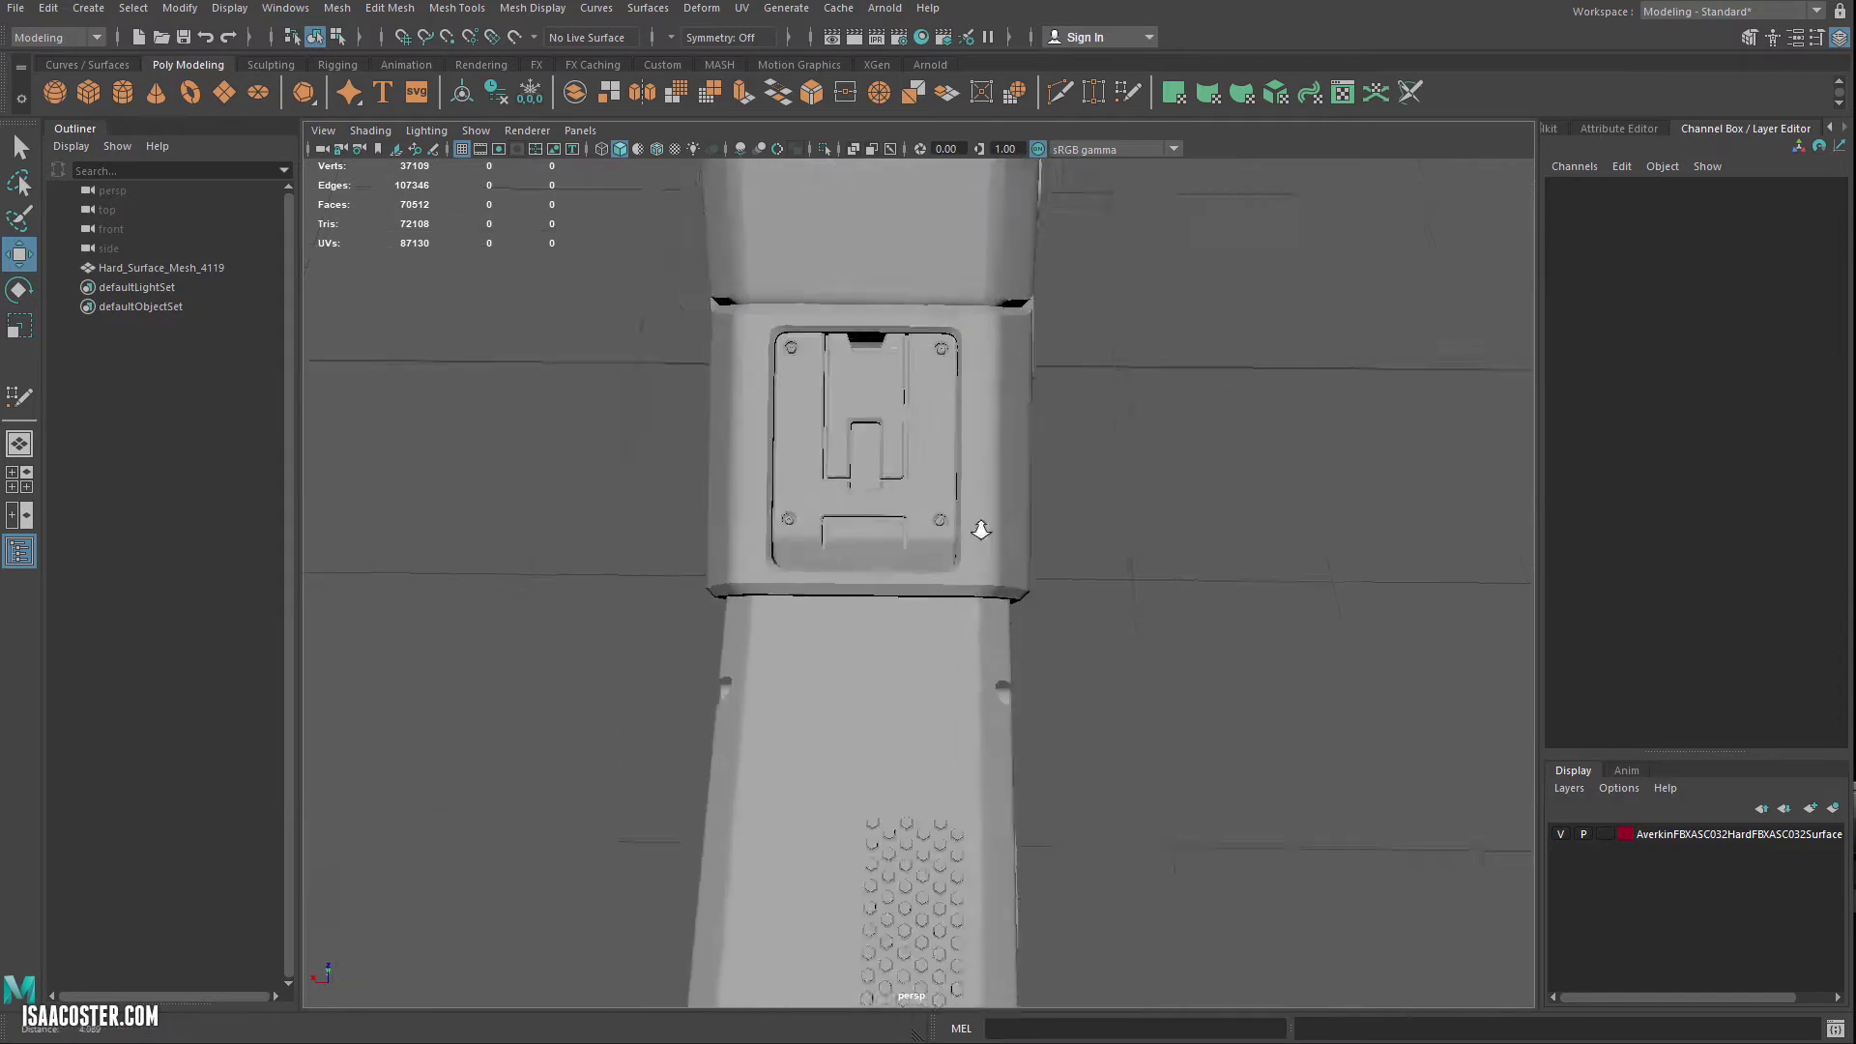
{"action": "scroll", "coordinate": [943, 483], "scroll_direction": "up", "scroll_amount": 3}
{"action": "middle_click_drag", "start_coordinate": [885, 426], "coordinate": [924, 555], "text": "alt"}
{"action": "left_click_drag", "start_coordinate": [924, 556], "coordinate": [669, 375], "text": "alt"}
{"action": "scroll", "coordinate": [763, 426], "scroll_direction": "down", "scroll_amount": 10}
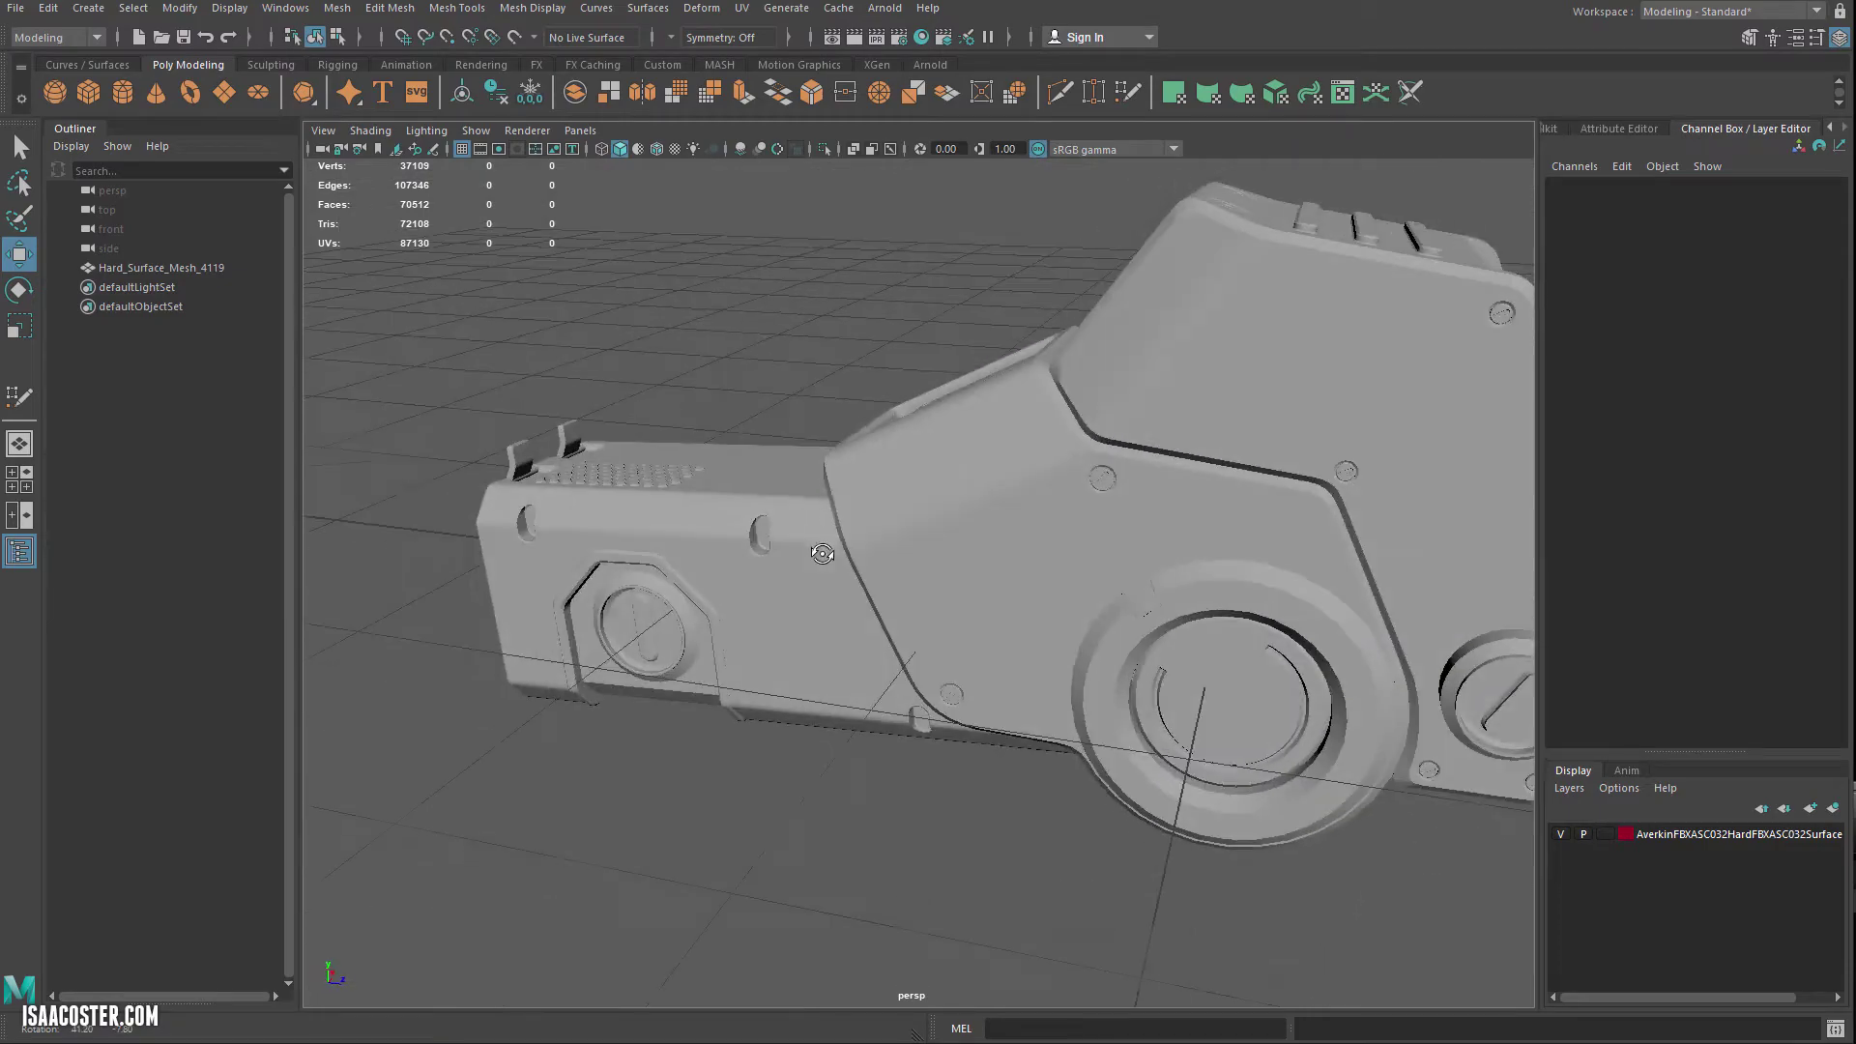
{"action": "left_click_drag", "start_coordinate": [822, 553], "coordinate": [1060, 537], "text": "alt"}
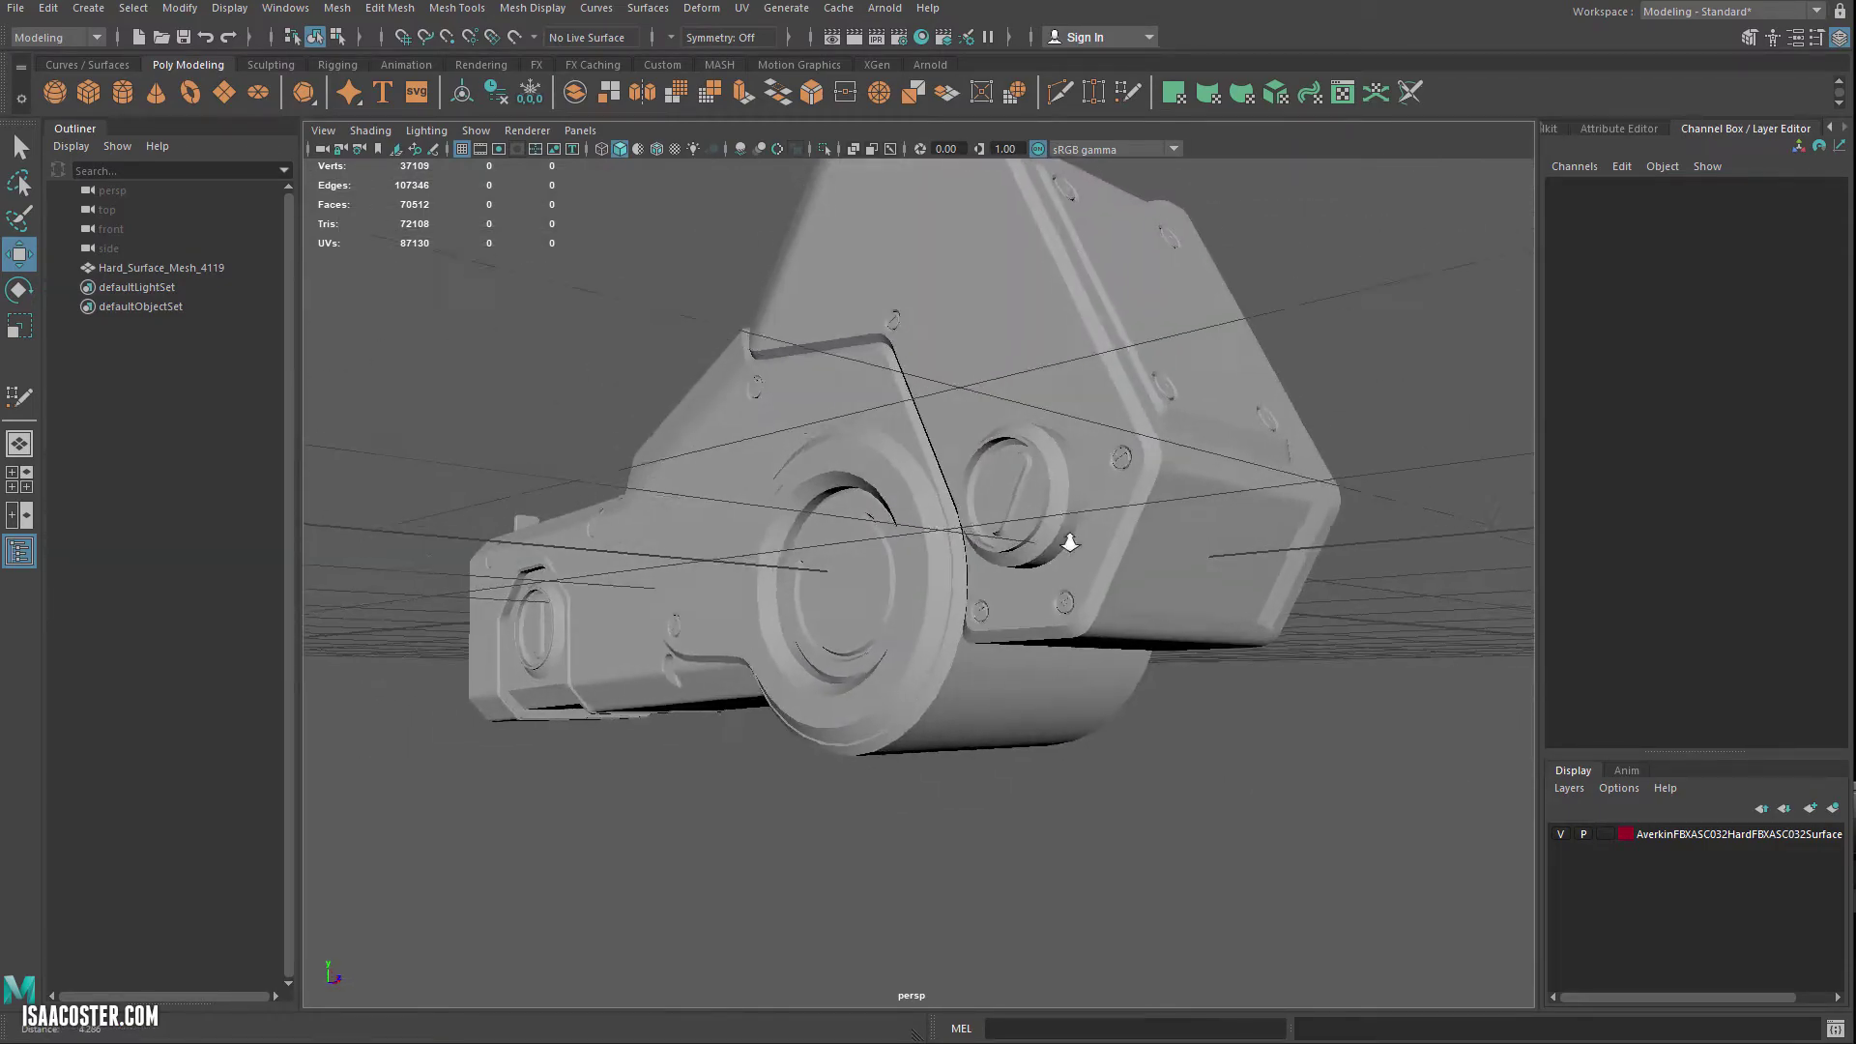
Step: Select the mesh to examine its wireframe around the large round disc and small slotted knob, and clear the selection
{"action": "left_click", "coordinate": [1201, 534]}
{"action": "left_click_drag", "start_coordinate": [1201, 535], "coordinate": [627, 564], "text": "alt"}
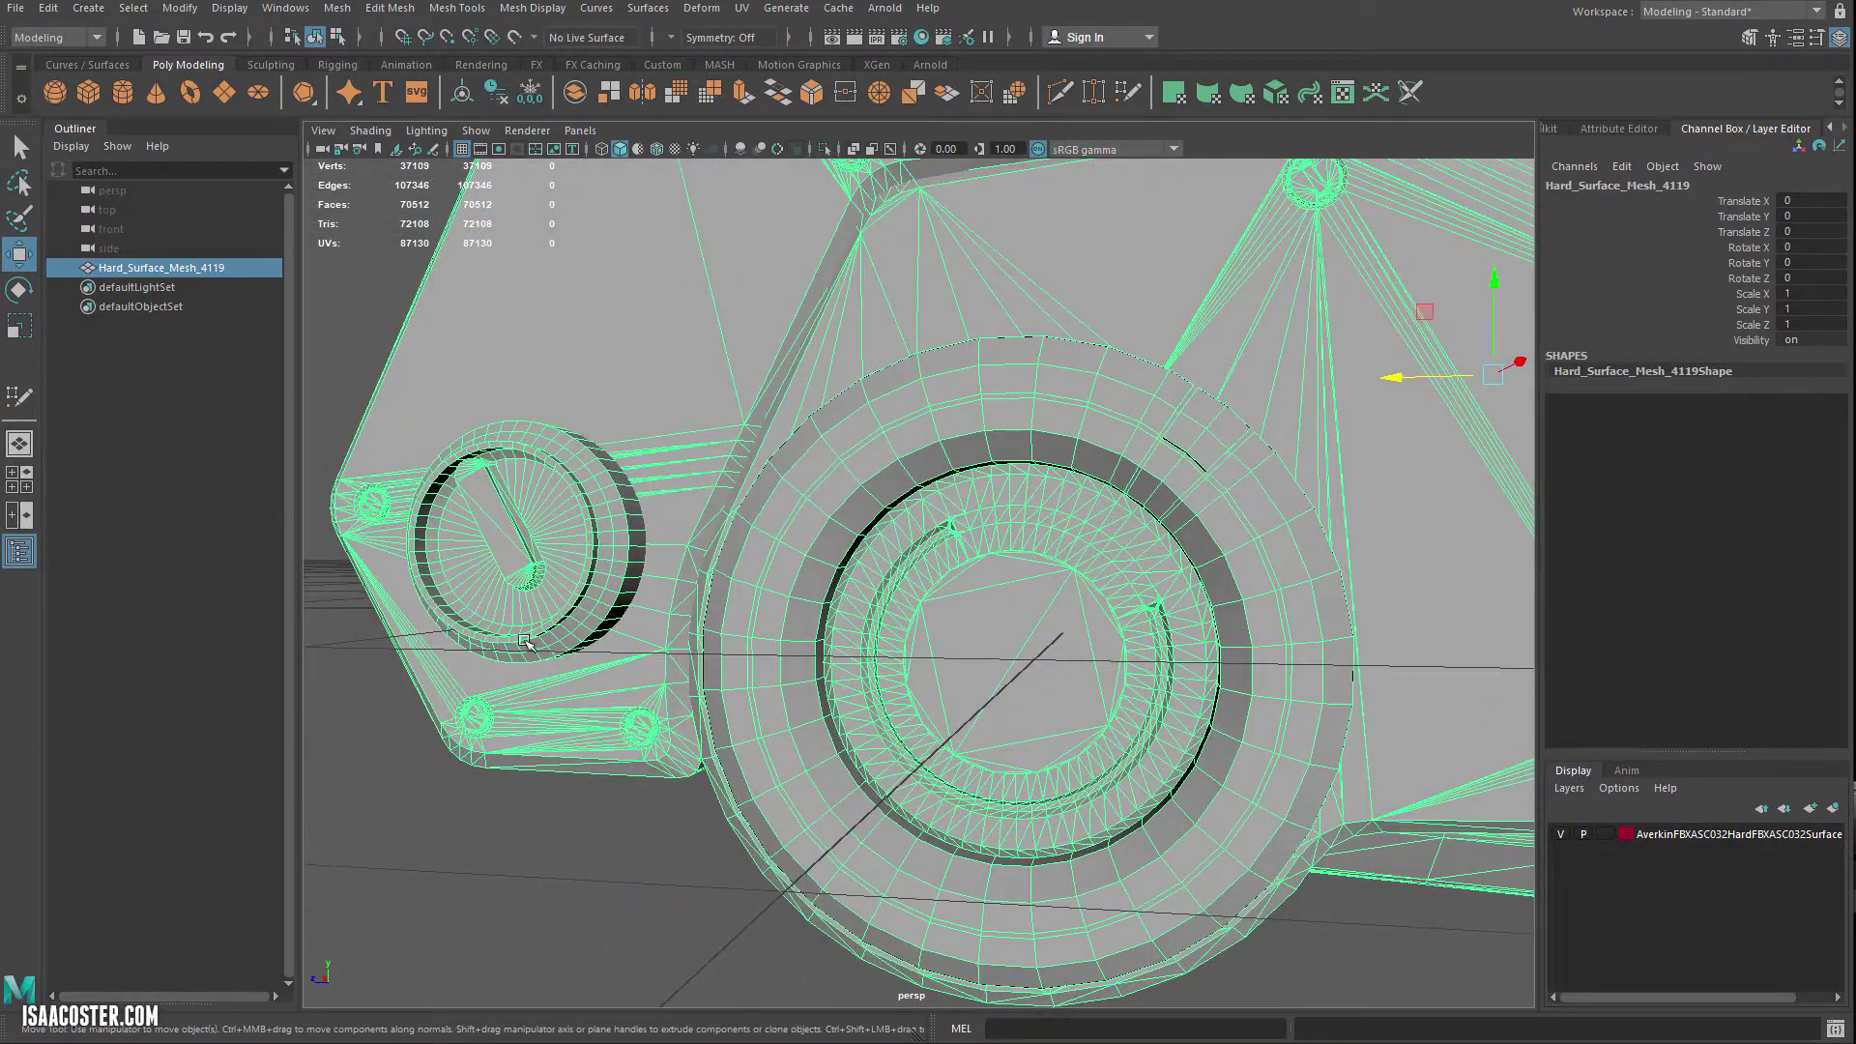
{"action": "left_click_drag", "start_coordinate": [525, 642], "coordinate": [541, 352], "text": "alt"}
{"action": "left_click", "coordinate": [431, 664]}
{"action": "middle_click_drag", "start_coordinate": [475, 731], "coordinate": [496, 748], "text": "alt"}
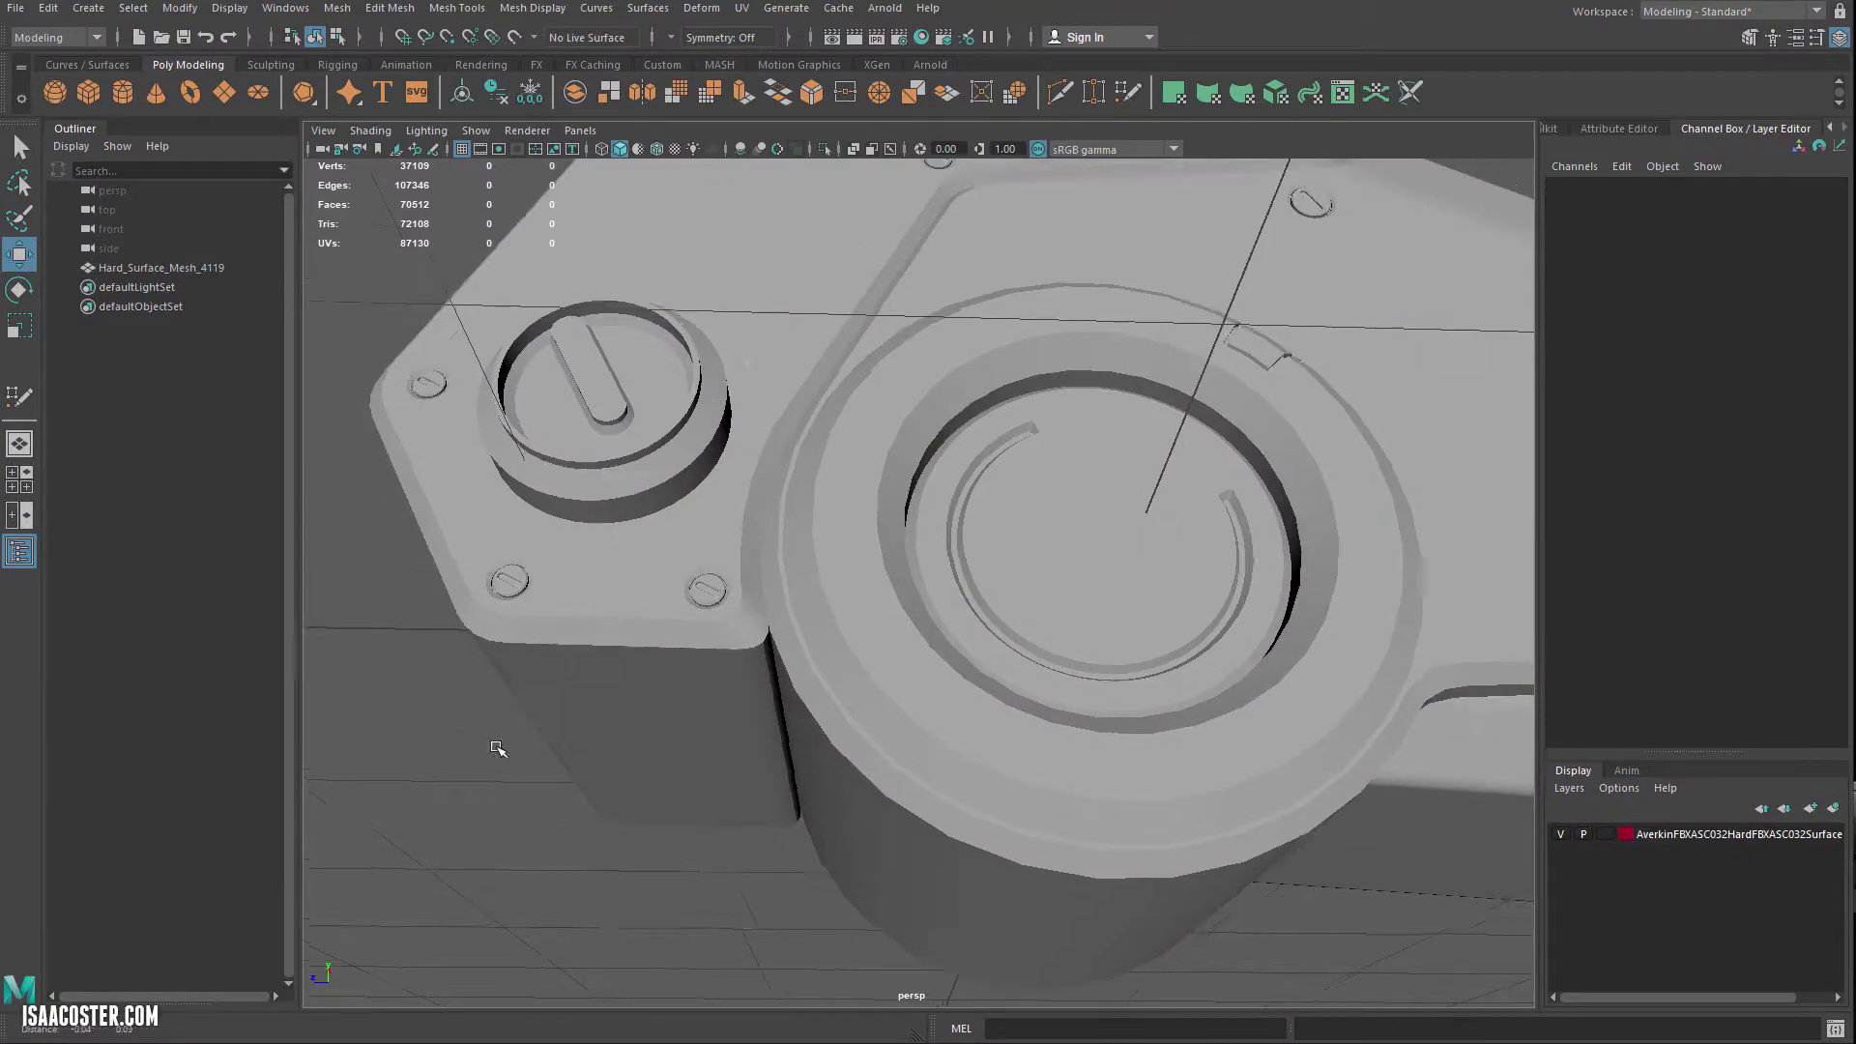
{"action": "left_click_drag", "start_coordinate": [496, 748], "coordinate": [668, 492], "text": "alt"}
Step: Reselect the mesh and examine the edge flow where the small slotted knob and the screws meet the rear side plate
{"action": "left_click", "coordinate": [646, 474]}
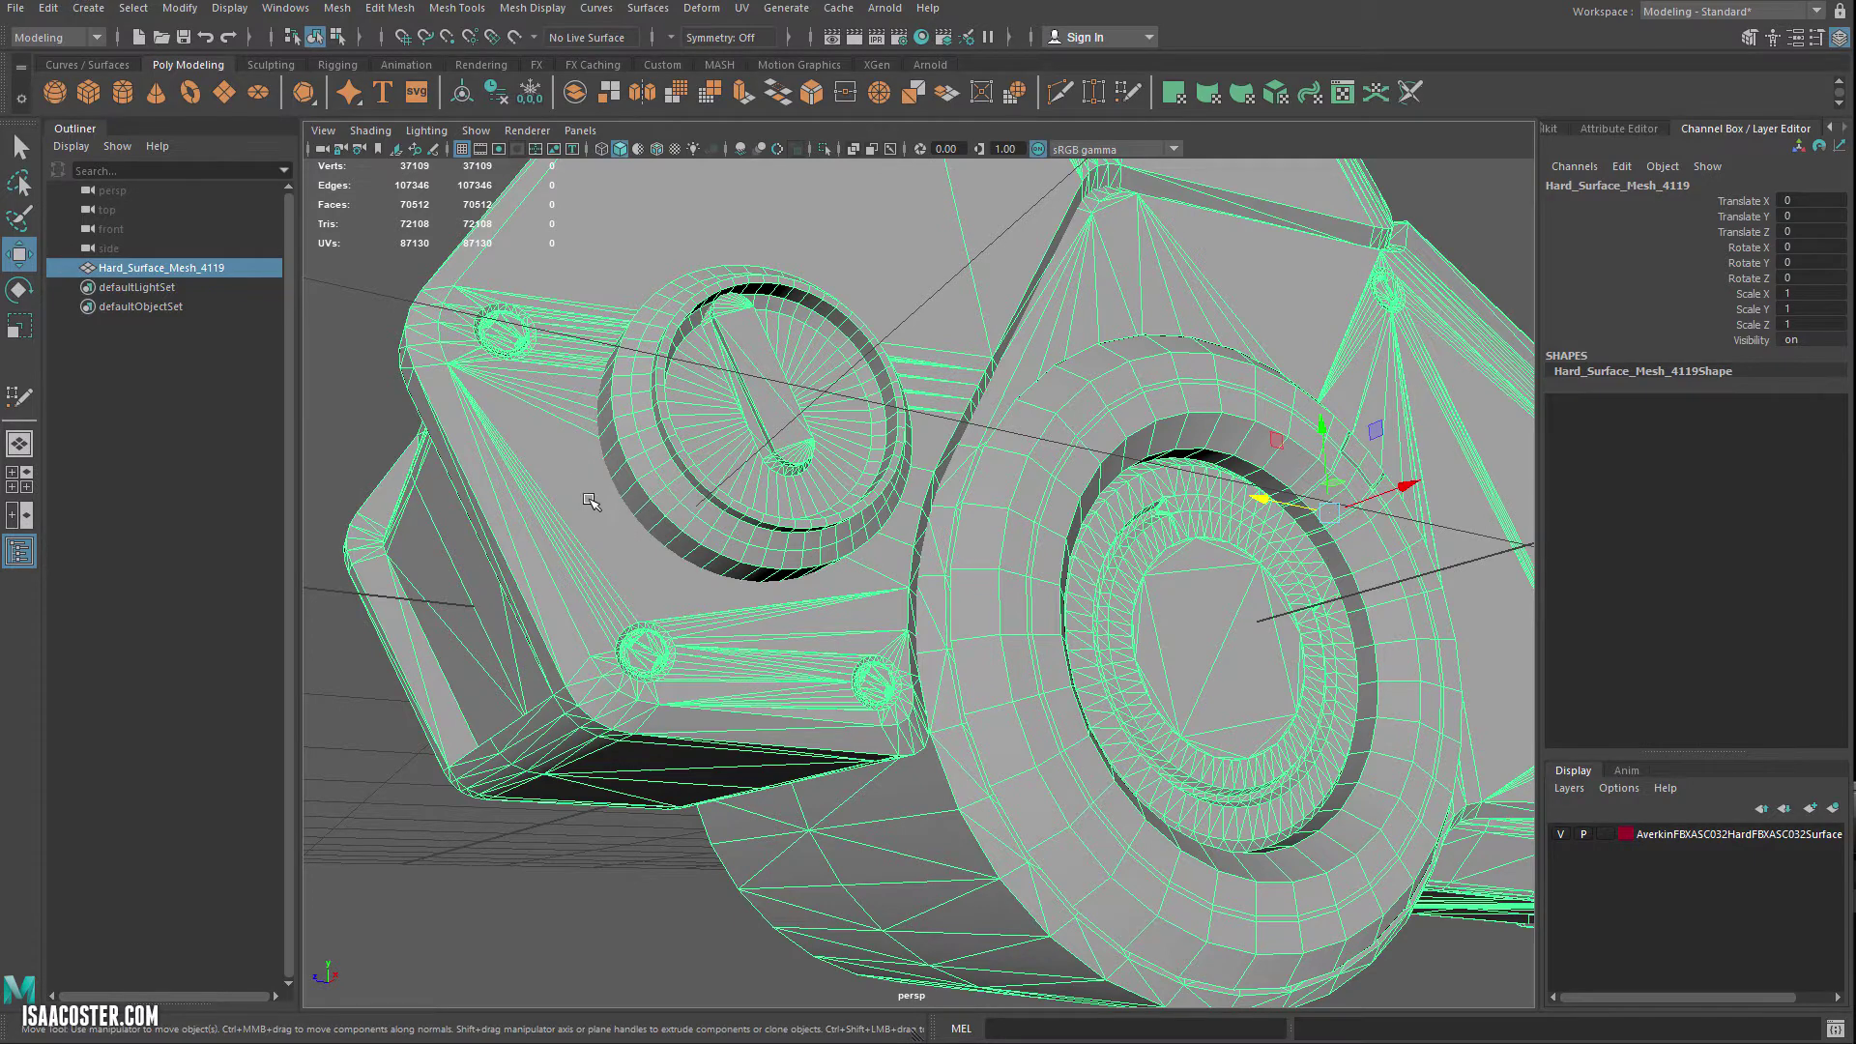
{"action": "left_click_drag", "start_coordinate": [591, 500], "coordinate": [775, 460], "text": "alt"}
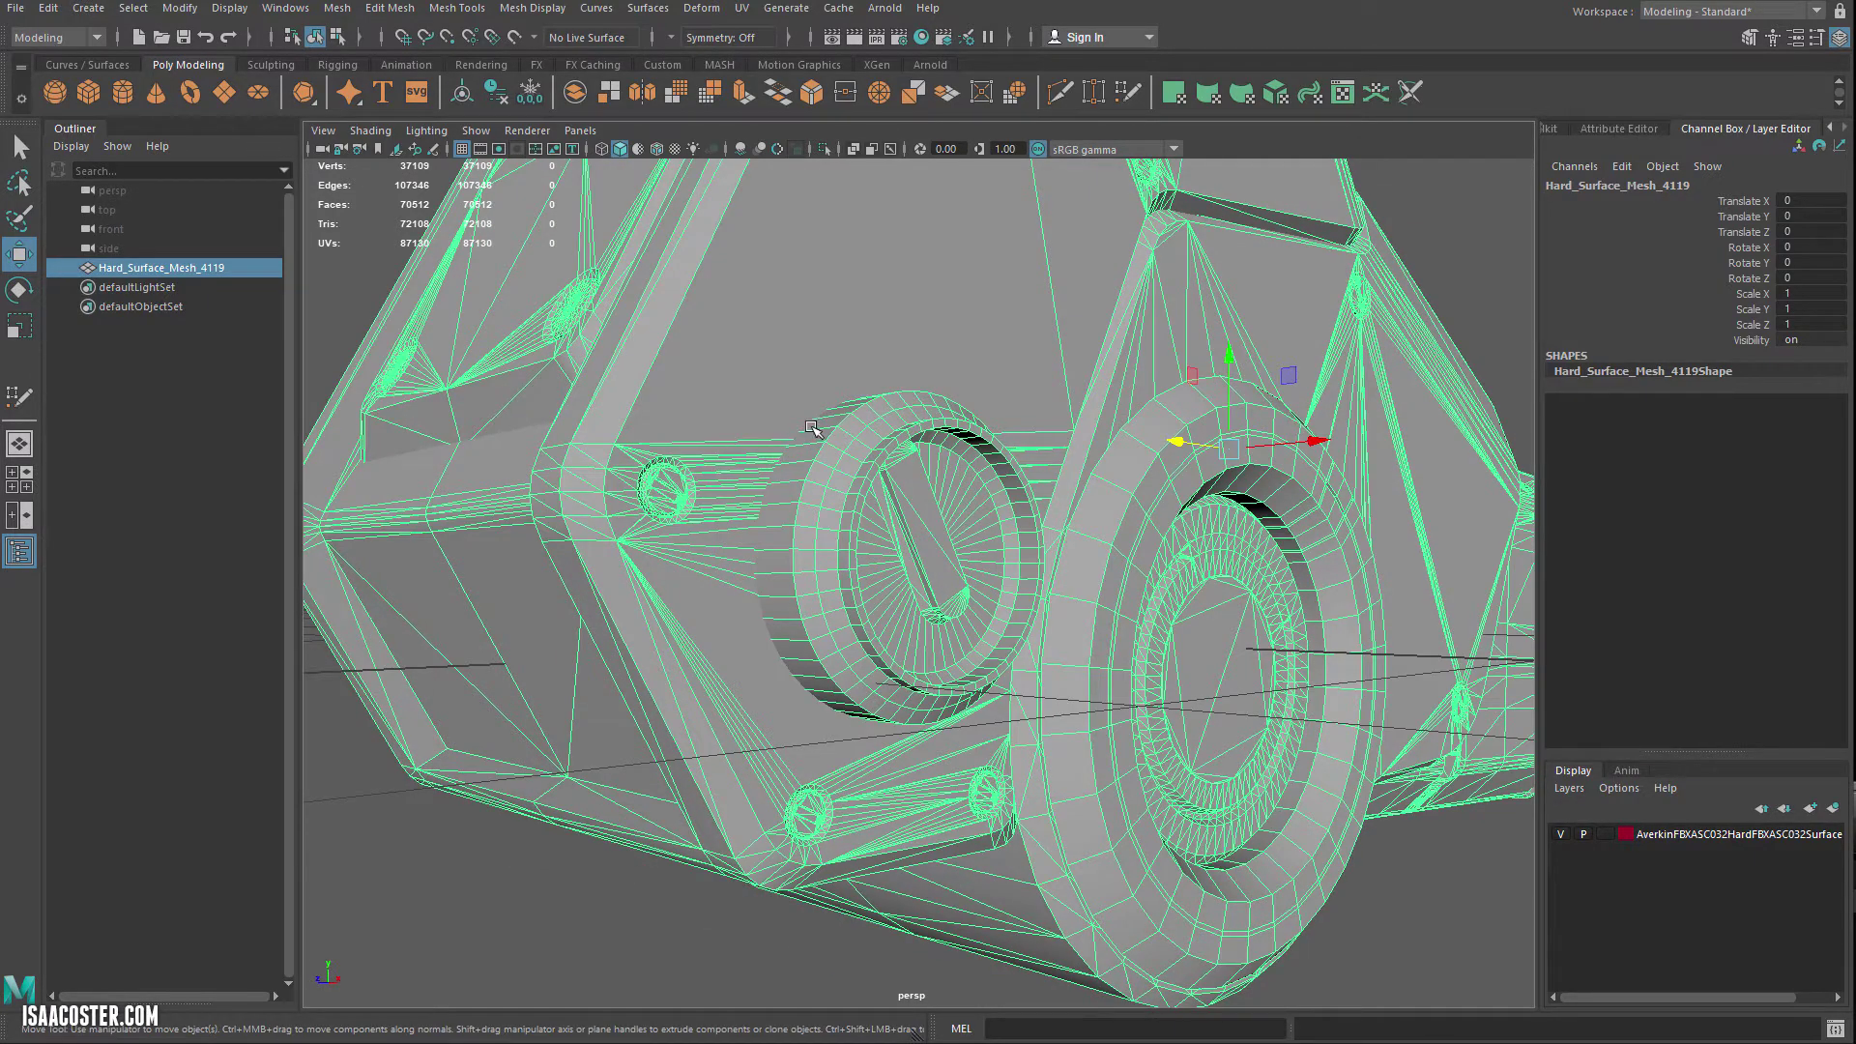
{"action": "left_click_drag", "start_coordinate": [815, 422], "coordinate": [819, 473], "text": "alt"}
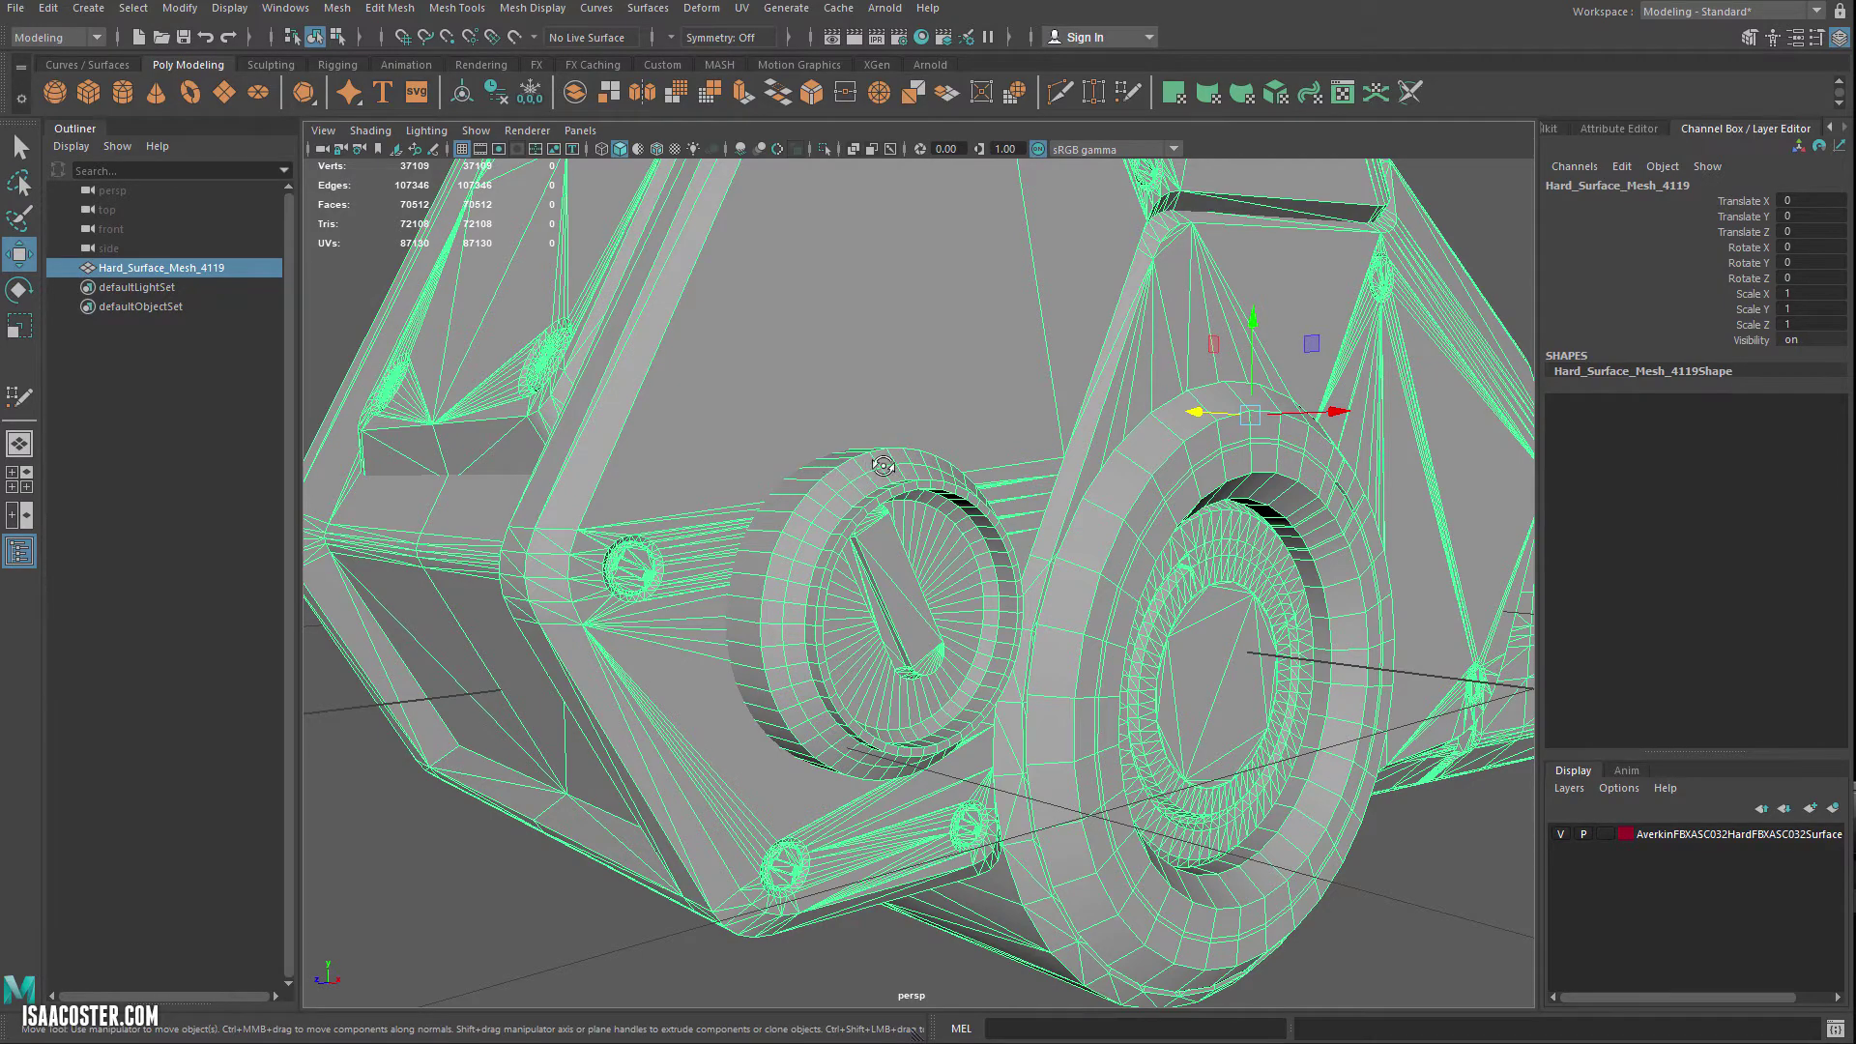
{"action": "left_click_drag", "start_coordinate": [882, 467], "coordinate": [746, 486], "text": "alt"}
{"action": "middle_click_drag", "start_coordinate": [628, 526], "coordinate": [661, 471], "text": "alt"}
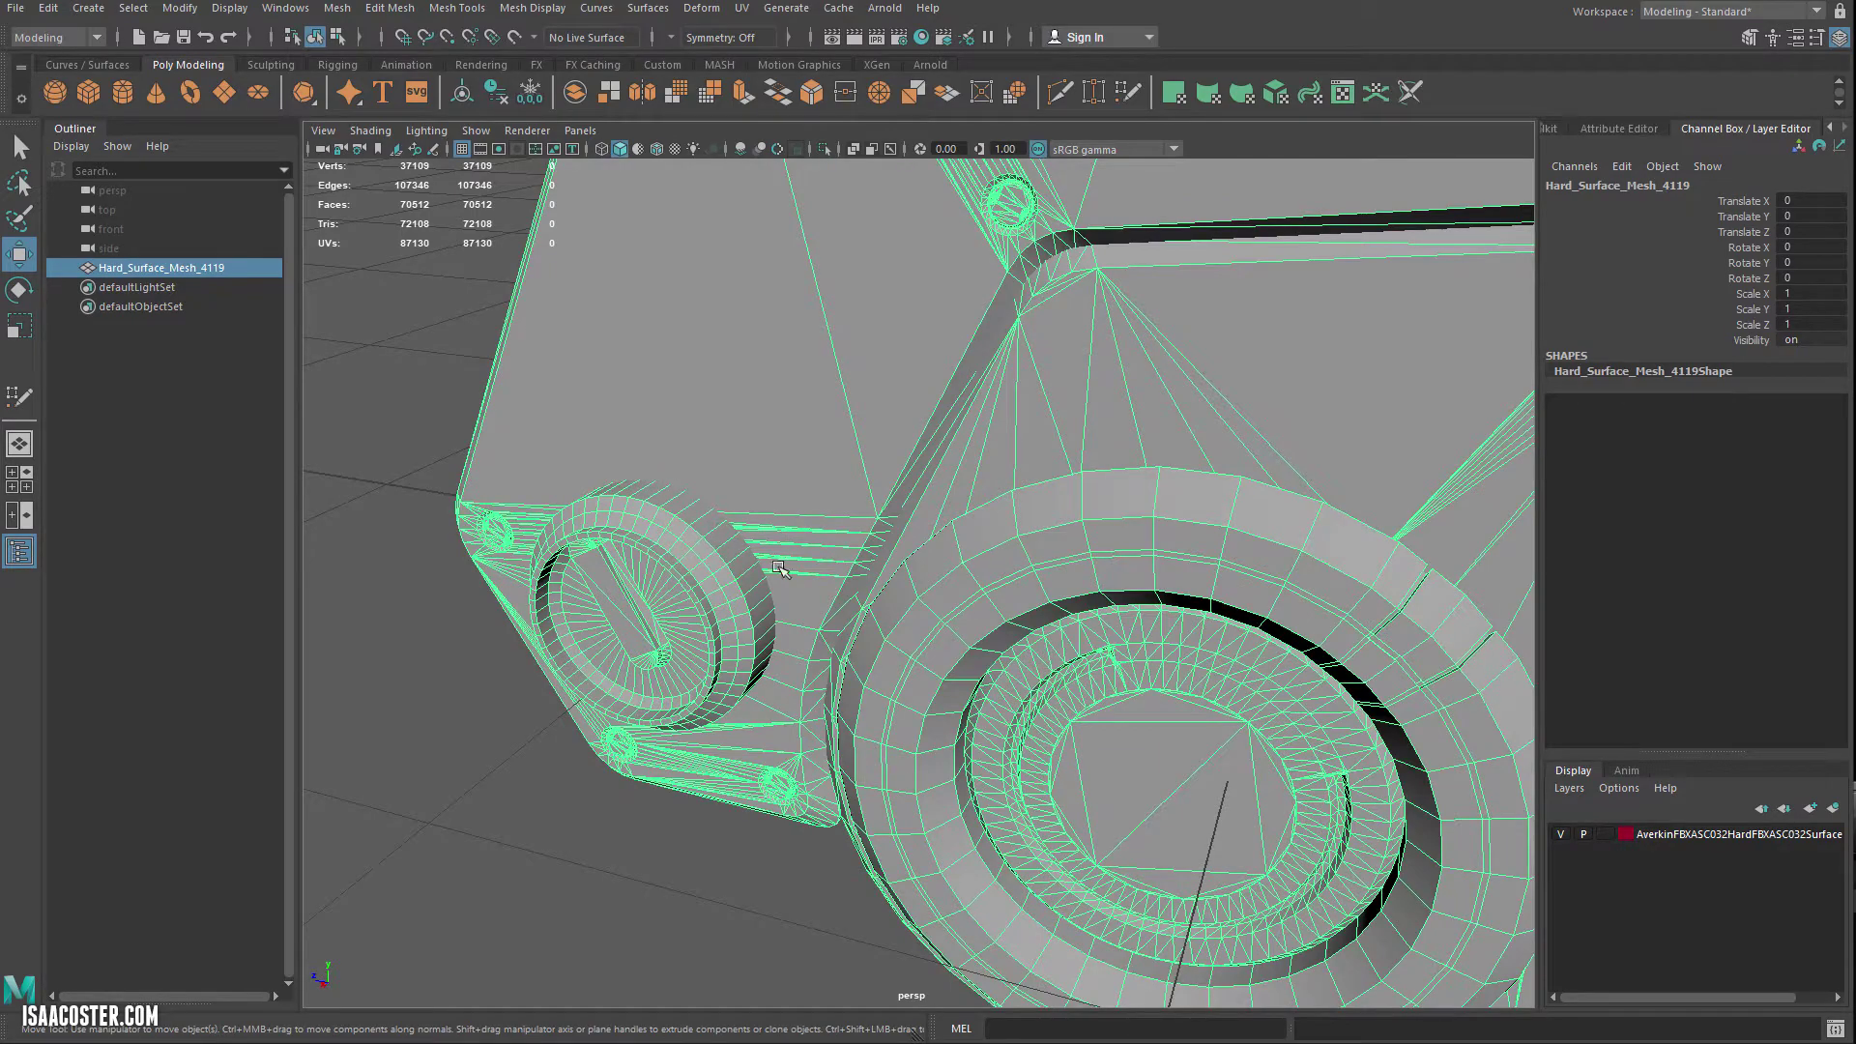
{"action": "left_click_drag", "start_coordinate": [804, 574], "coordinate": [720, 469], "text": "alt"}
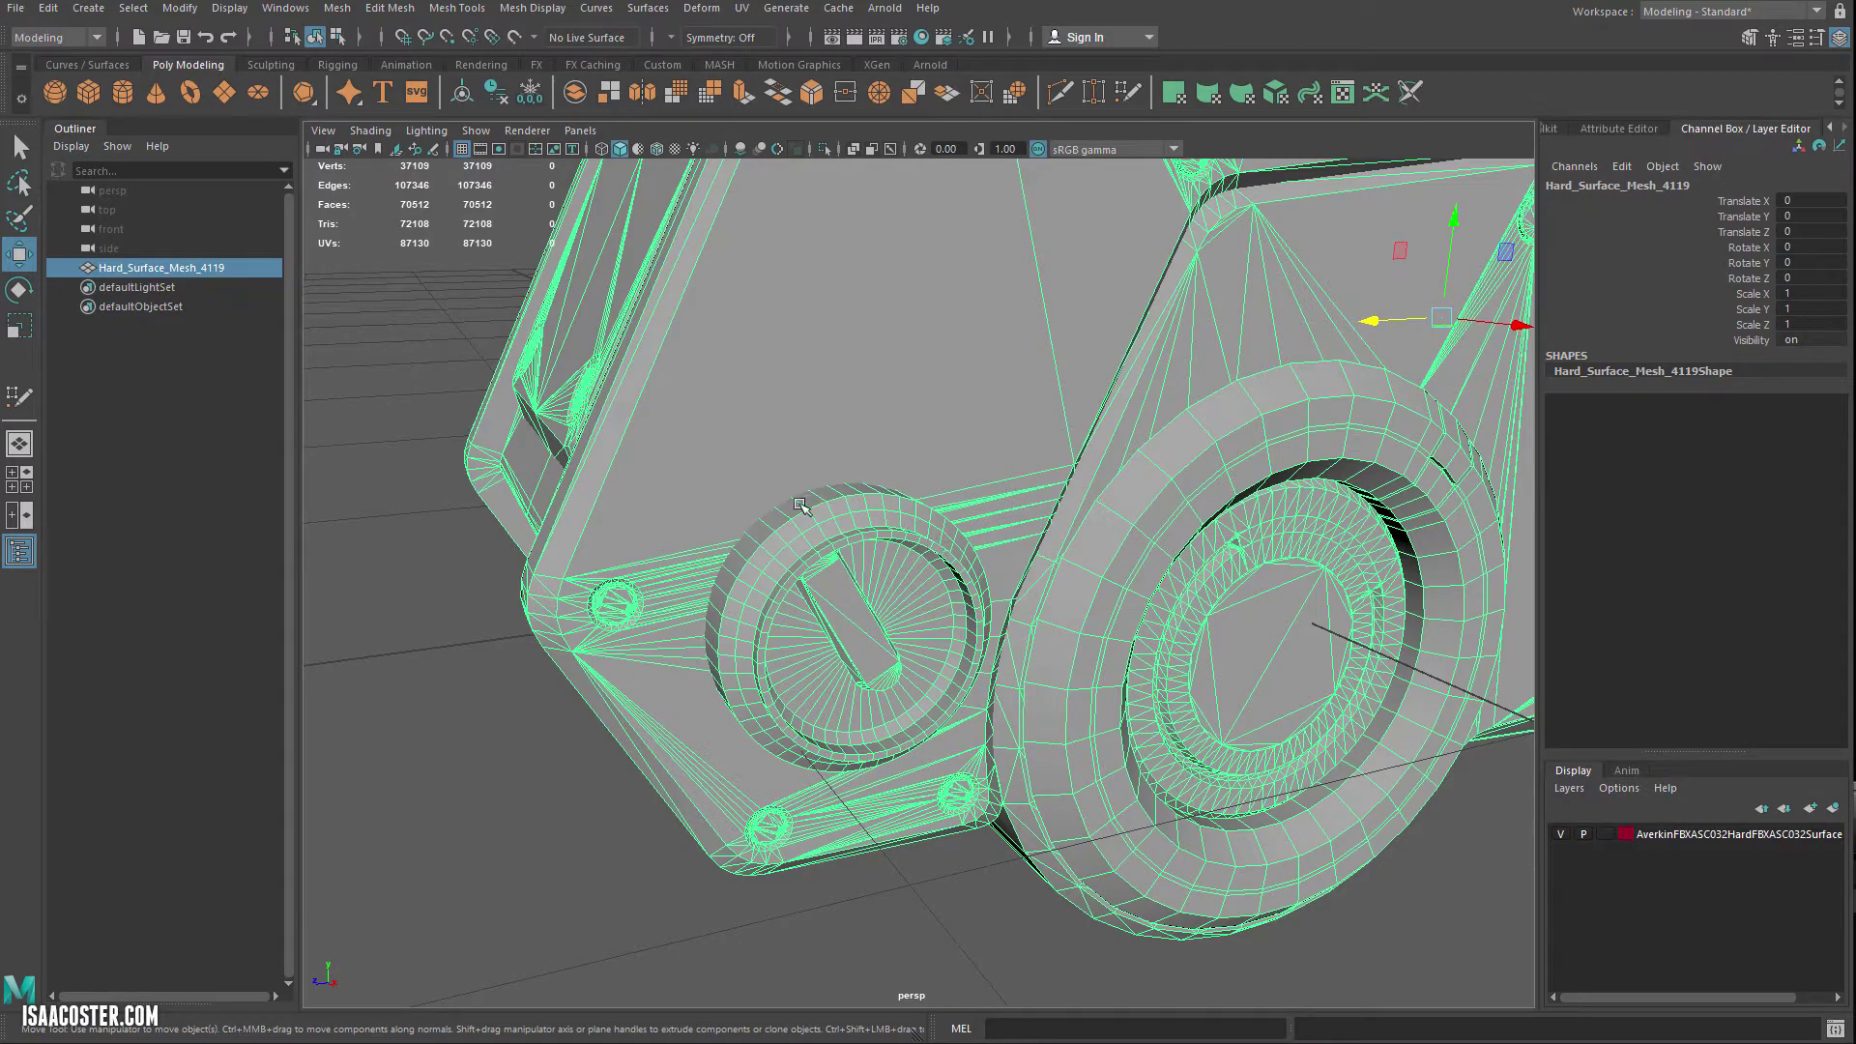
{"action": "left_click_drag", "start_coordinate": [932, 598], "coordinate": [849, 692], "text": "alt"}
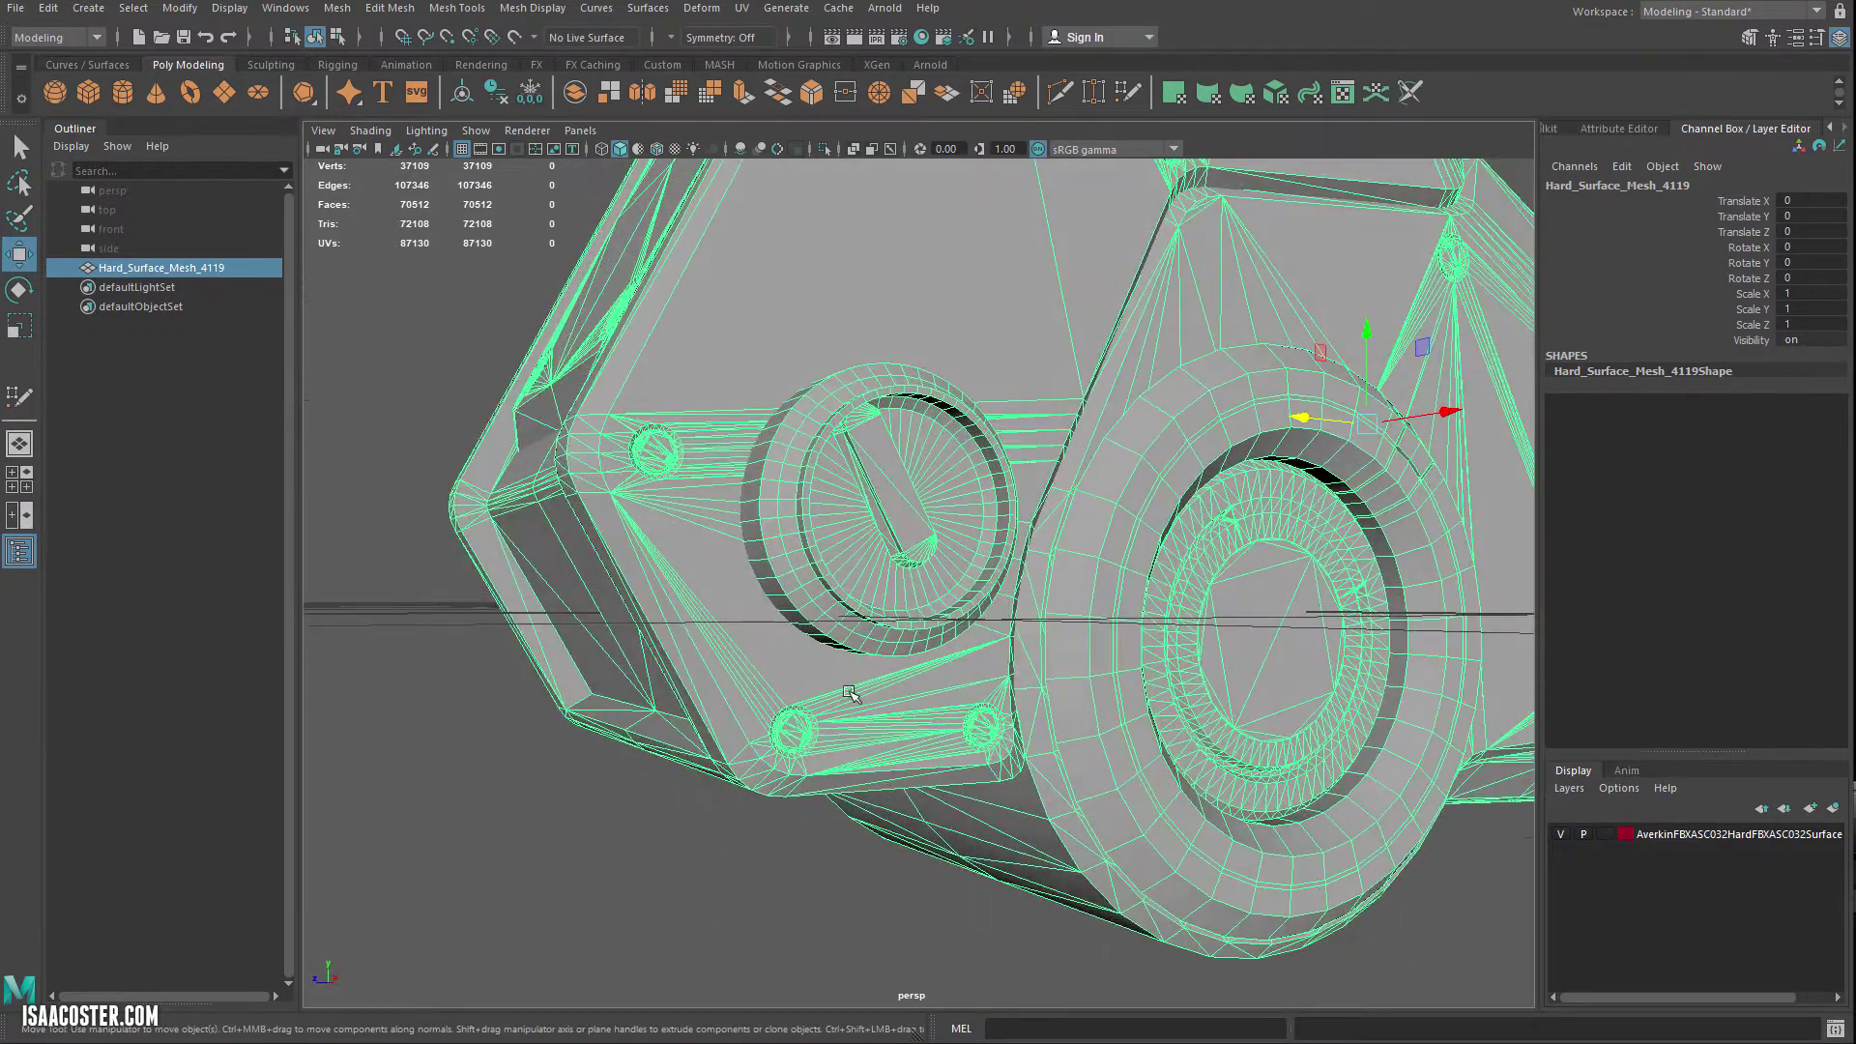
{"action": "left_click_drag", "start_coordinate": [764, 489], "coordinate": [723, 514], "text": "alt"}
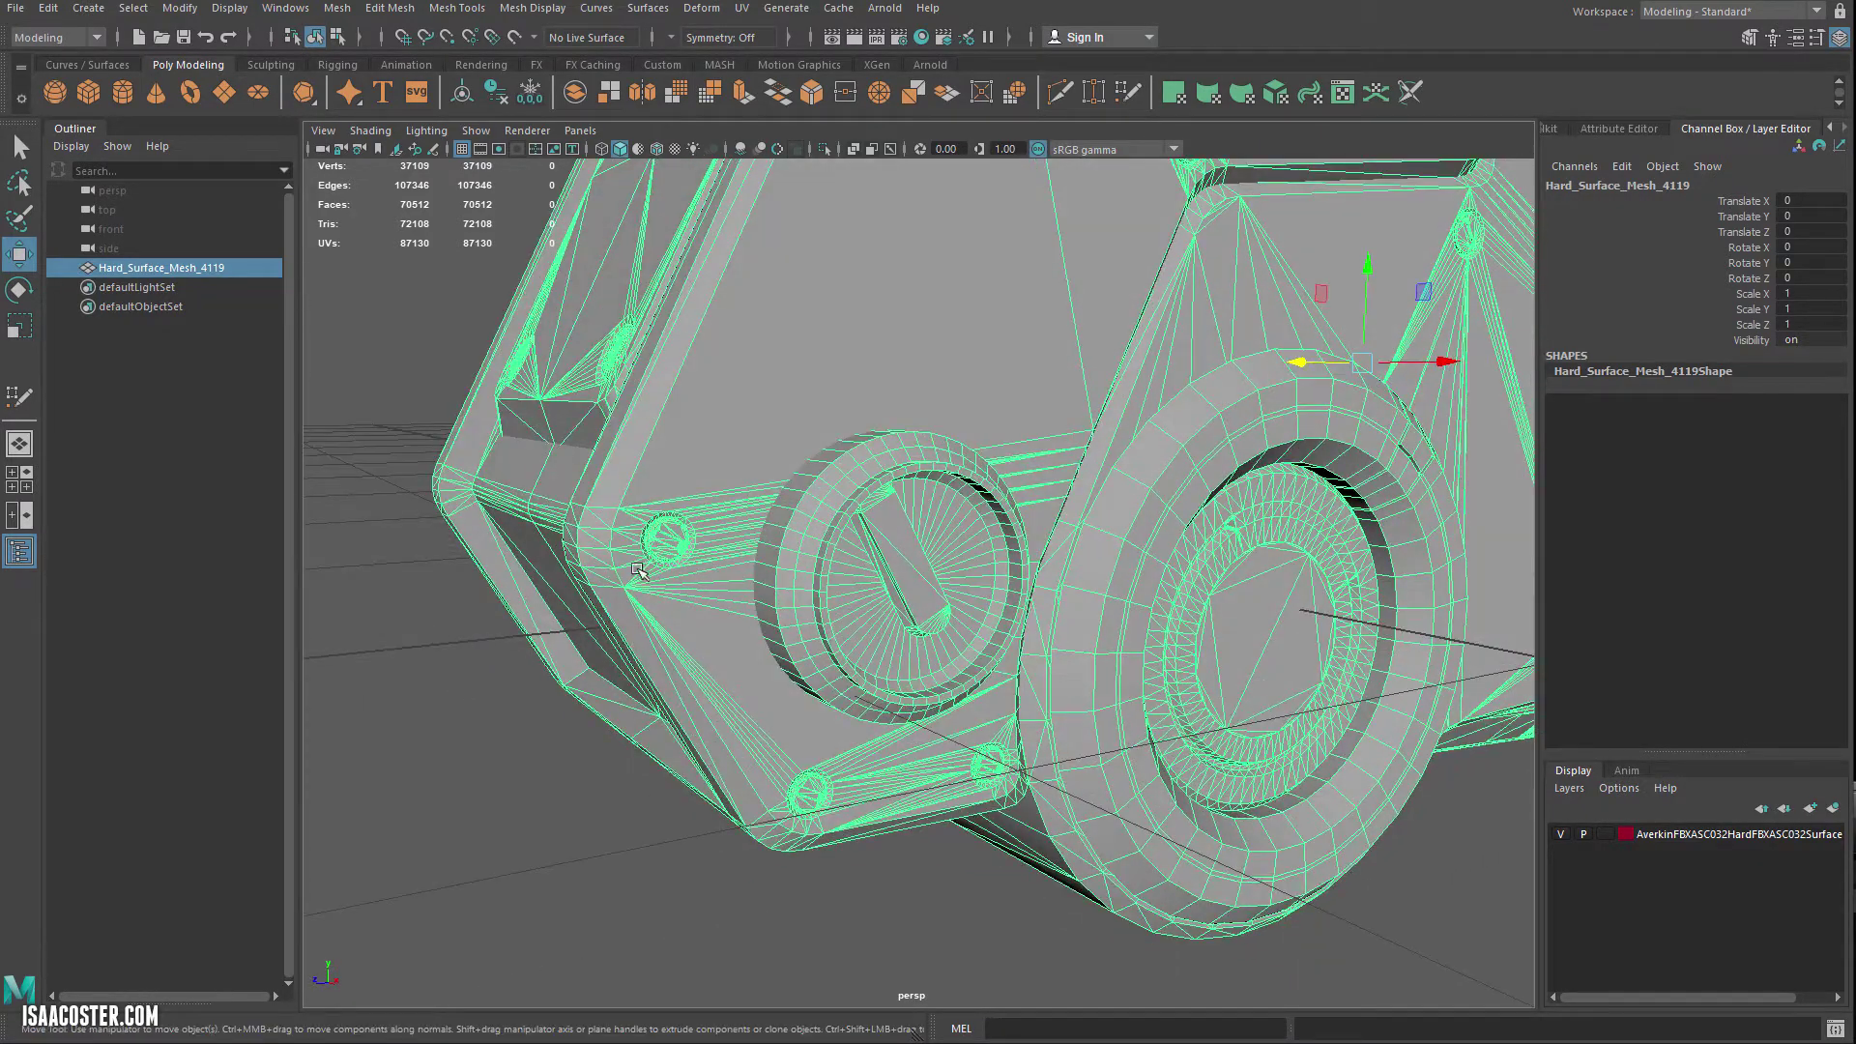
{"action": "left_click_drag", "start_coordinate": [575, 547], "coordinate": [738, 621], "text": "alt"}
{"action": "scroll", "coordinate": [738, 621], "scroll_direction": "up", "scroll_amount": 4}
Step: Return to object mode with nothing selected and examine the shading of the slotted knob, screws and bevelled plate edges
{"action": "left_click", "coordinate": [473, 794]}
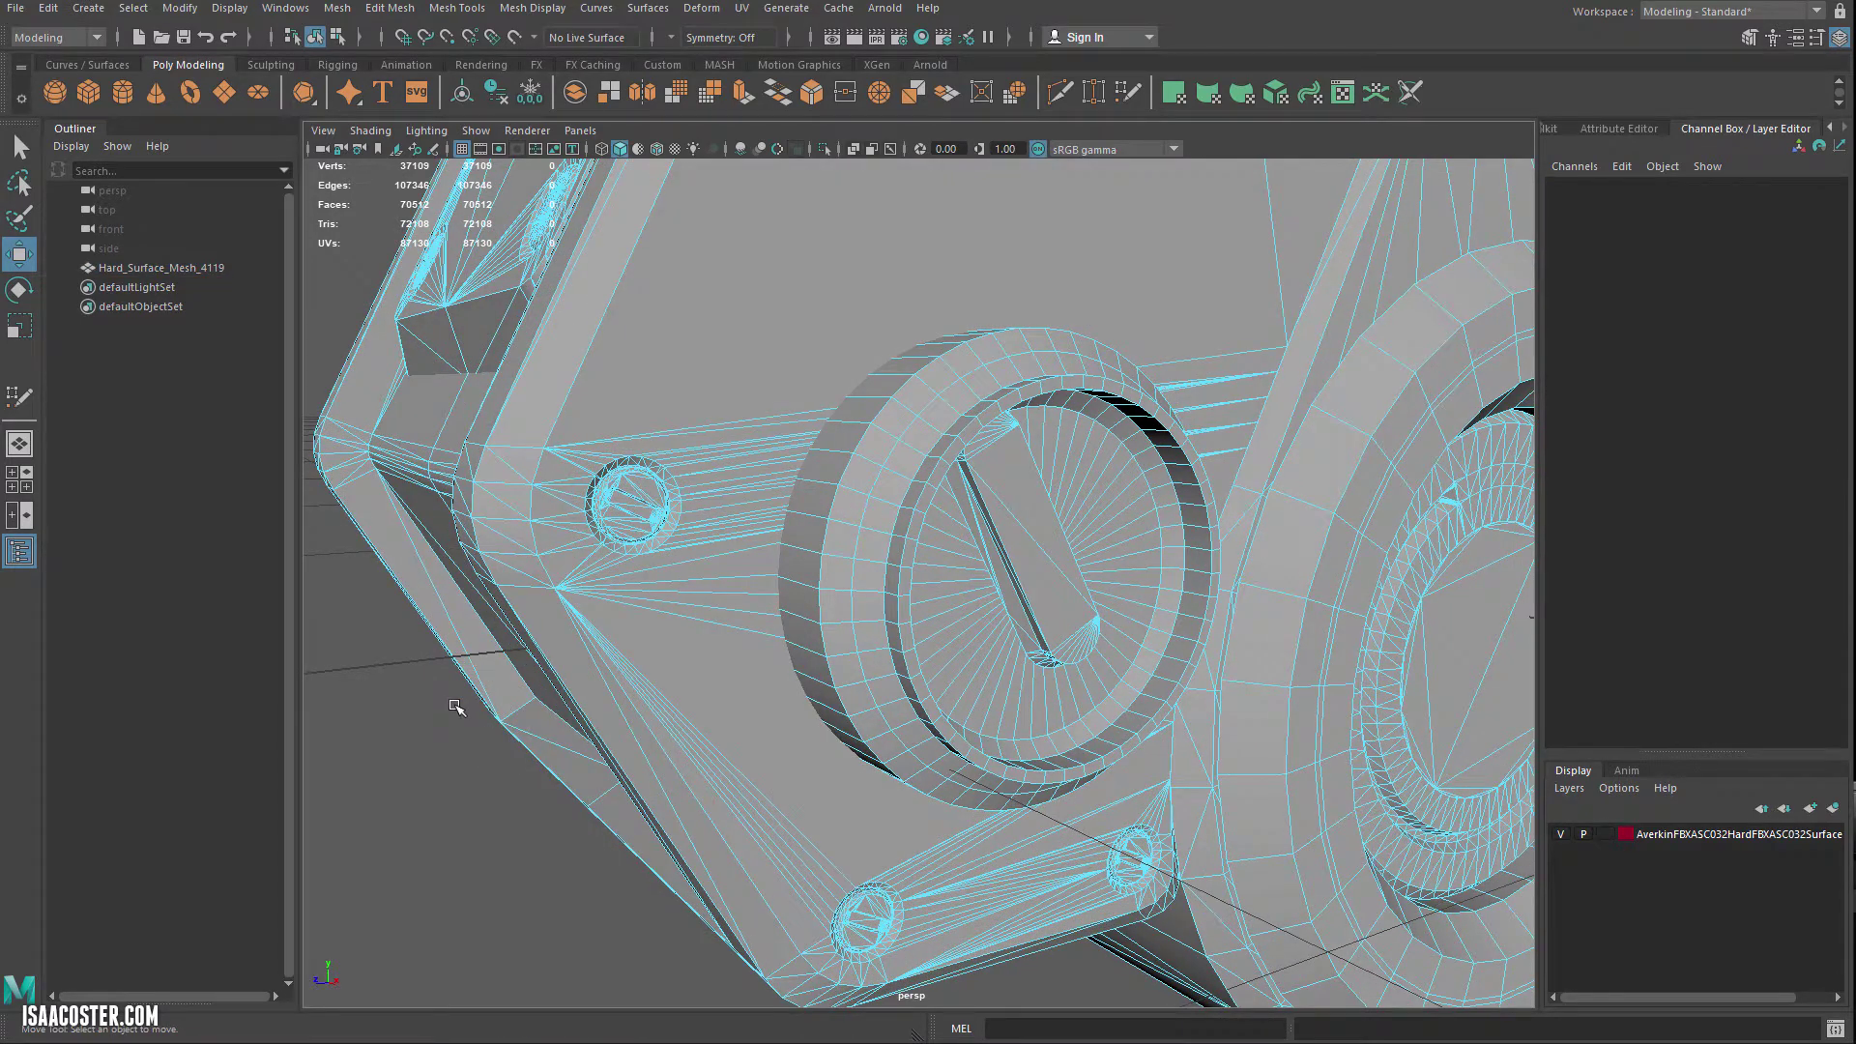
{"action": "key", "text": "F8"}
{"action": "left_click", "coordinate": [455, 707]}
{"action": "left_click_drag", "start_coordinate": [735, 553], "coordinate": [847, 530], "text": "alt"}
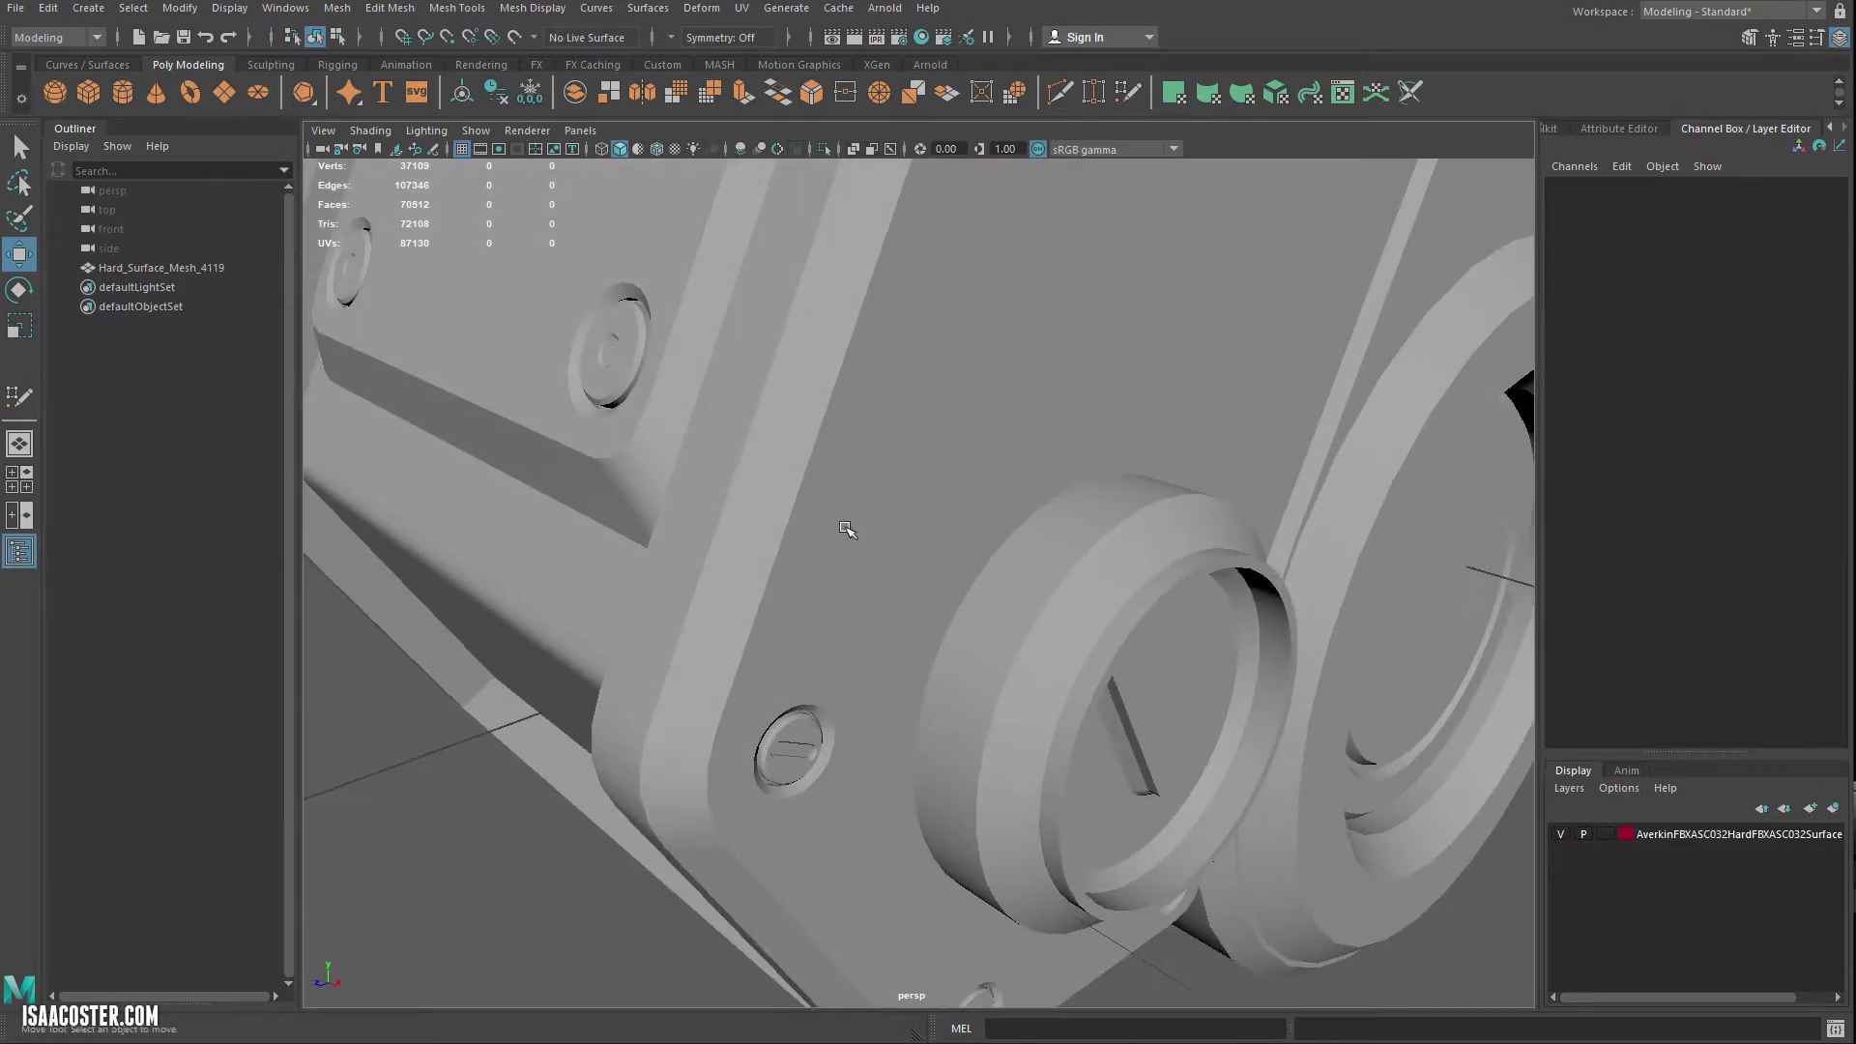
{"action": "left_click_drag", "start_coordinate": [862, 793], "coordinate": [774, 758], "text": "alt"}
{"action": "right_click_drag", "start_coordinate": [775, 758], "coordinate": [812, 526], "text": "alt"}
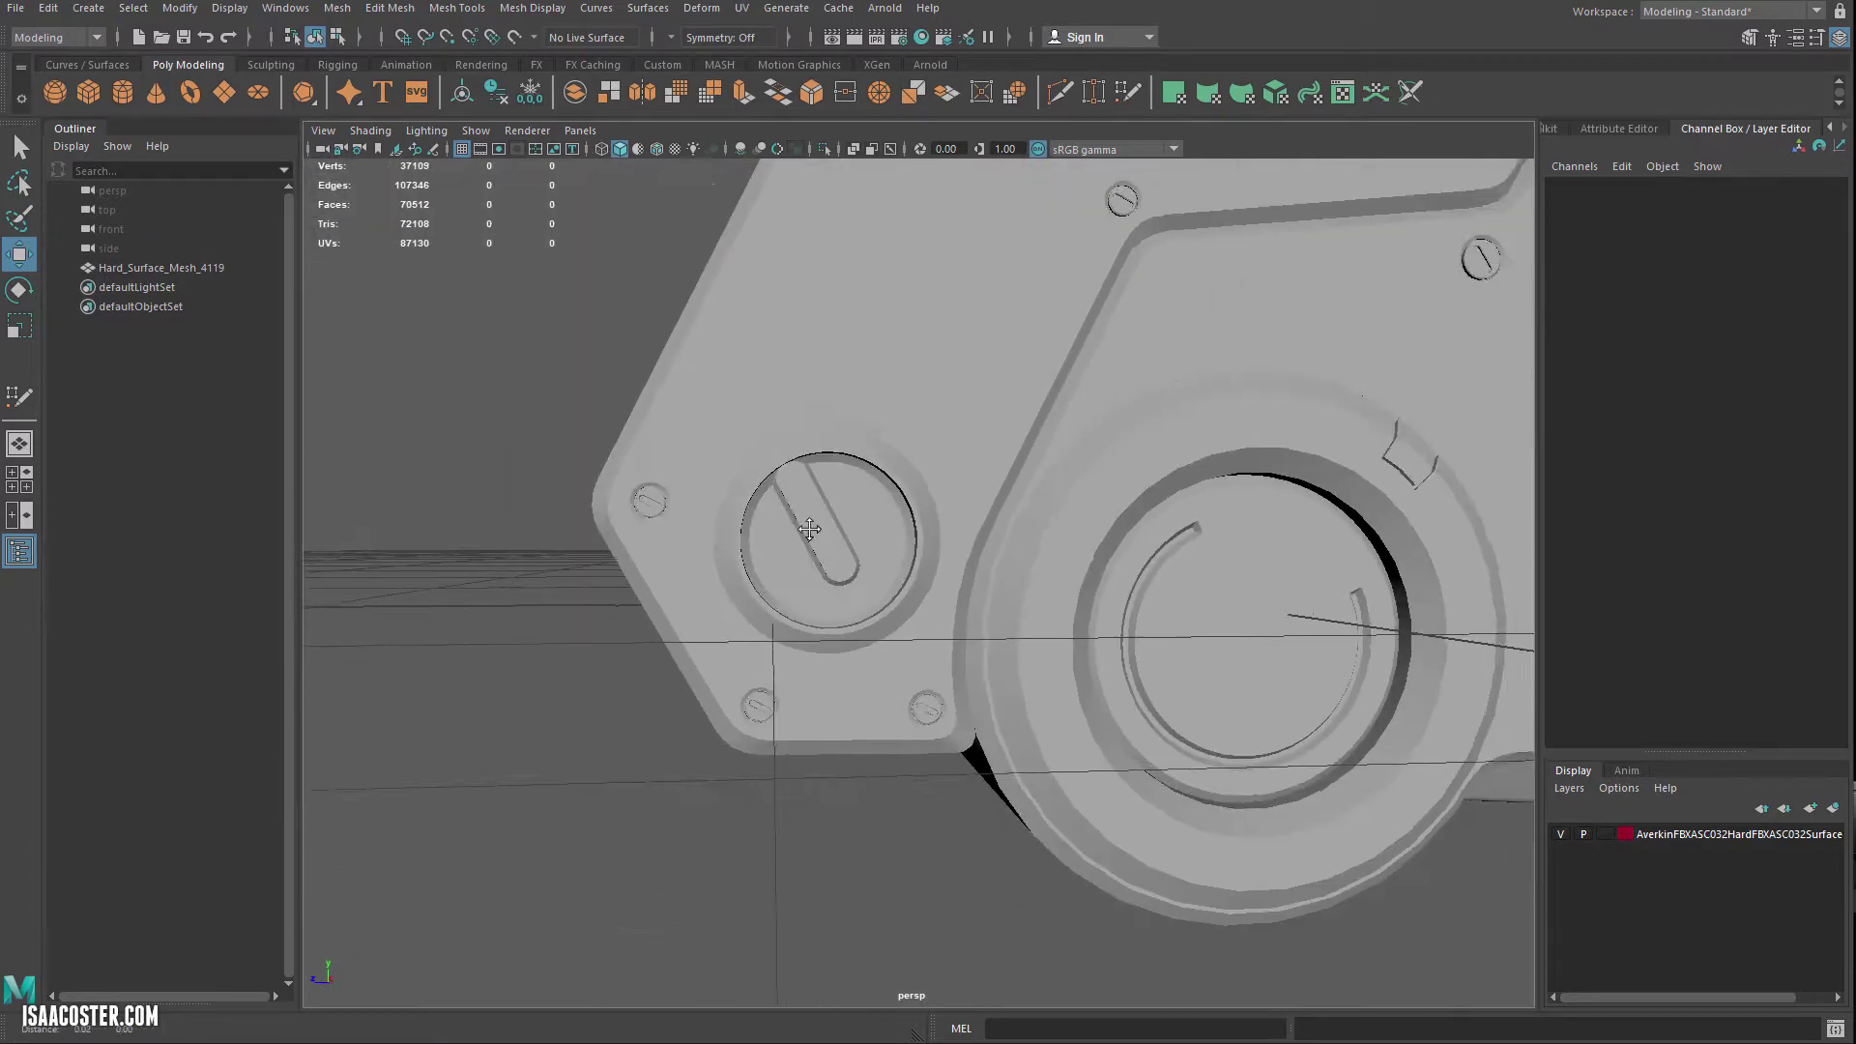
Step: Examine the shading and depth of the small slot cut into the lower body edge beside the side plate
{"action": "middle_click_drag", "start_coordinate": [1321, 400], "coordinate": [982, 511], "text": "alt"}
{"action": "mouse_move", "coordinate": [983, 511]}
{"action": "left_mouse_down", "text": "alt"}
{"action": "mouse_move", "coordinate": [966, 526]}
{"action": "mouse_move", "coordinate": [990, 500]}
{"action": "left_mouse_up", "text": "alt"}
{"action": "middle_click_drag", "start_coordinate": [990, 501], "coordinate": [930, 418], "text": "alt"}
{"action": "left_click_drag", "start_coordinate": [930, 417], "coordinate": [1112, 611], "text": "alt"}
{"action": "right_click_drag", "start_coordinate": [1112, 611], "coordinate": [1220, 703], "text": "alt"}
{"action": "middle_click_drag", "start_coordinate": [1221, 704], "coordinate": [1044, 617], "text": "alt"}
{"action": "left_click_drag", "start_coordinate": [1044, 617], "coordinate": [1035, 580], "text": "alt"}
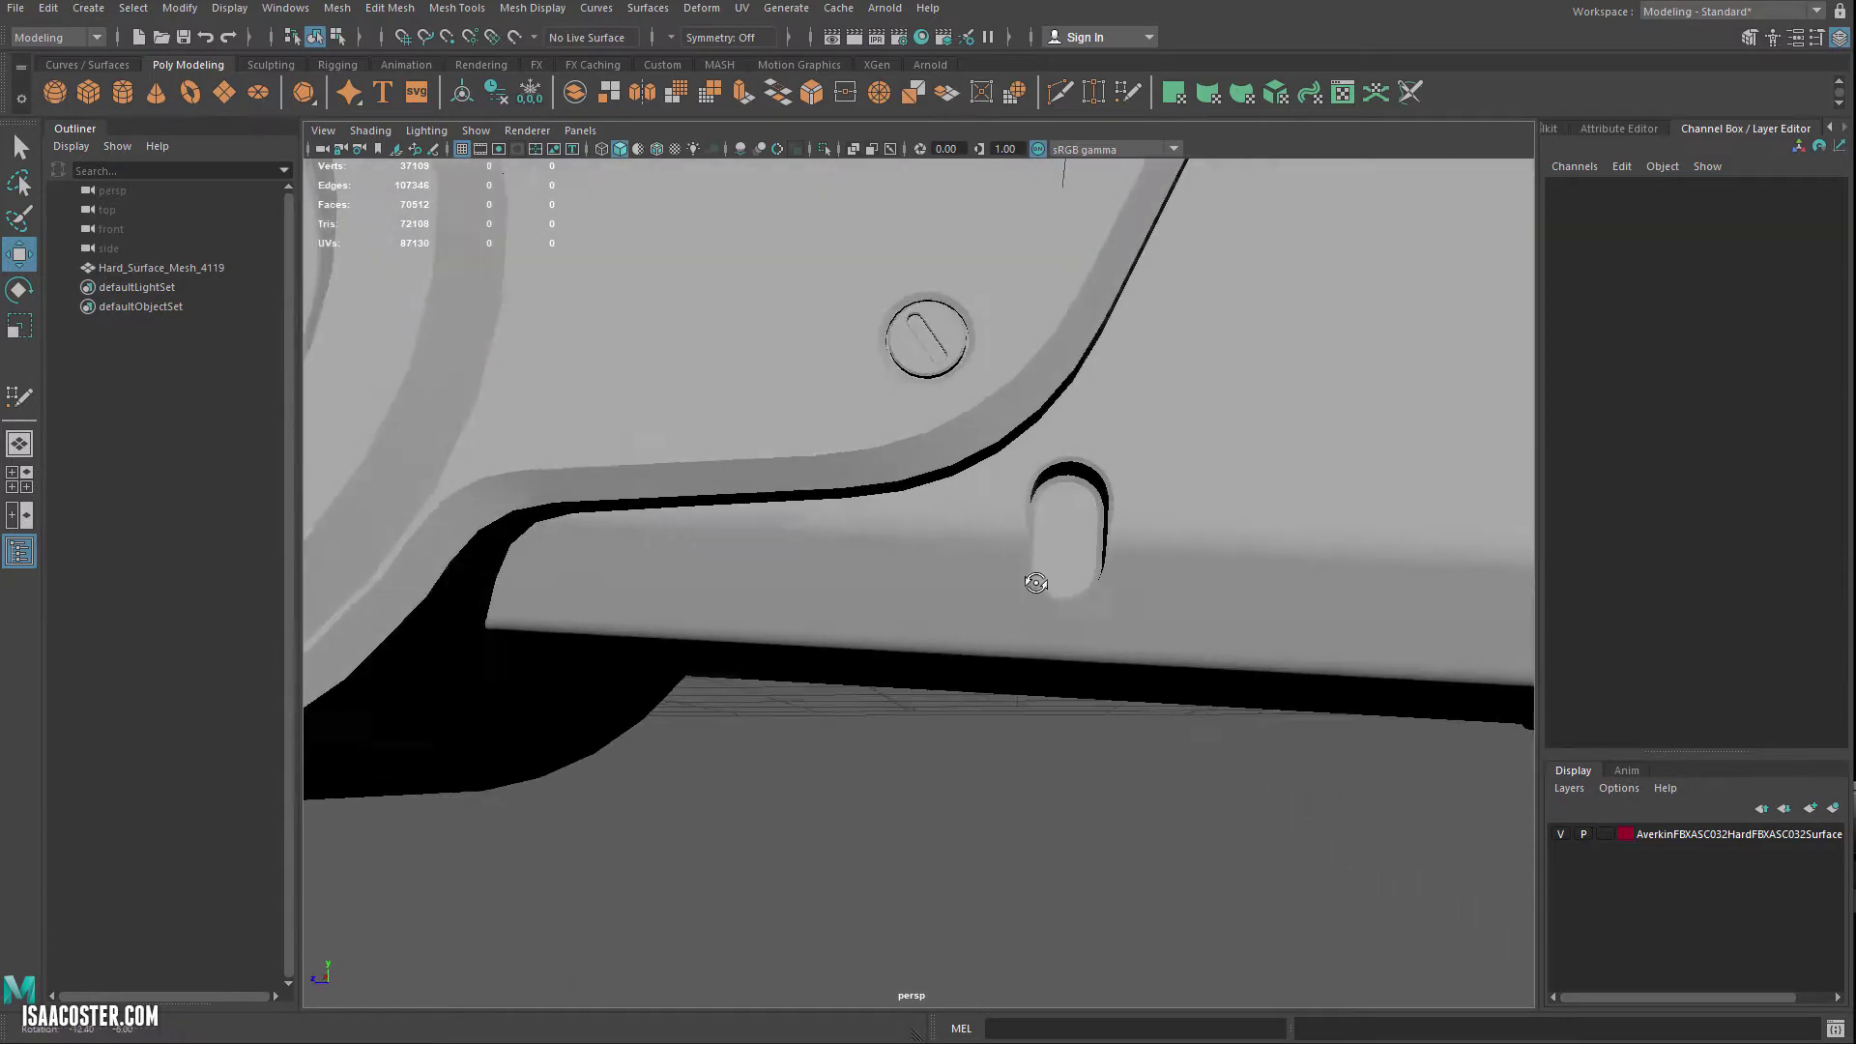
{"action": "middle_click_drag", "start_coordinate": [1035, 580], "coordinate": [941, 580], "text": "alt"}
{"action": "left_click_drag", "start_coordinate": [942, 579], "coordinate": [1048, 523], "text": "alt"}
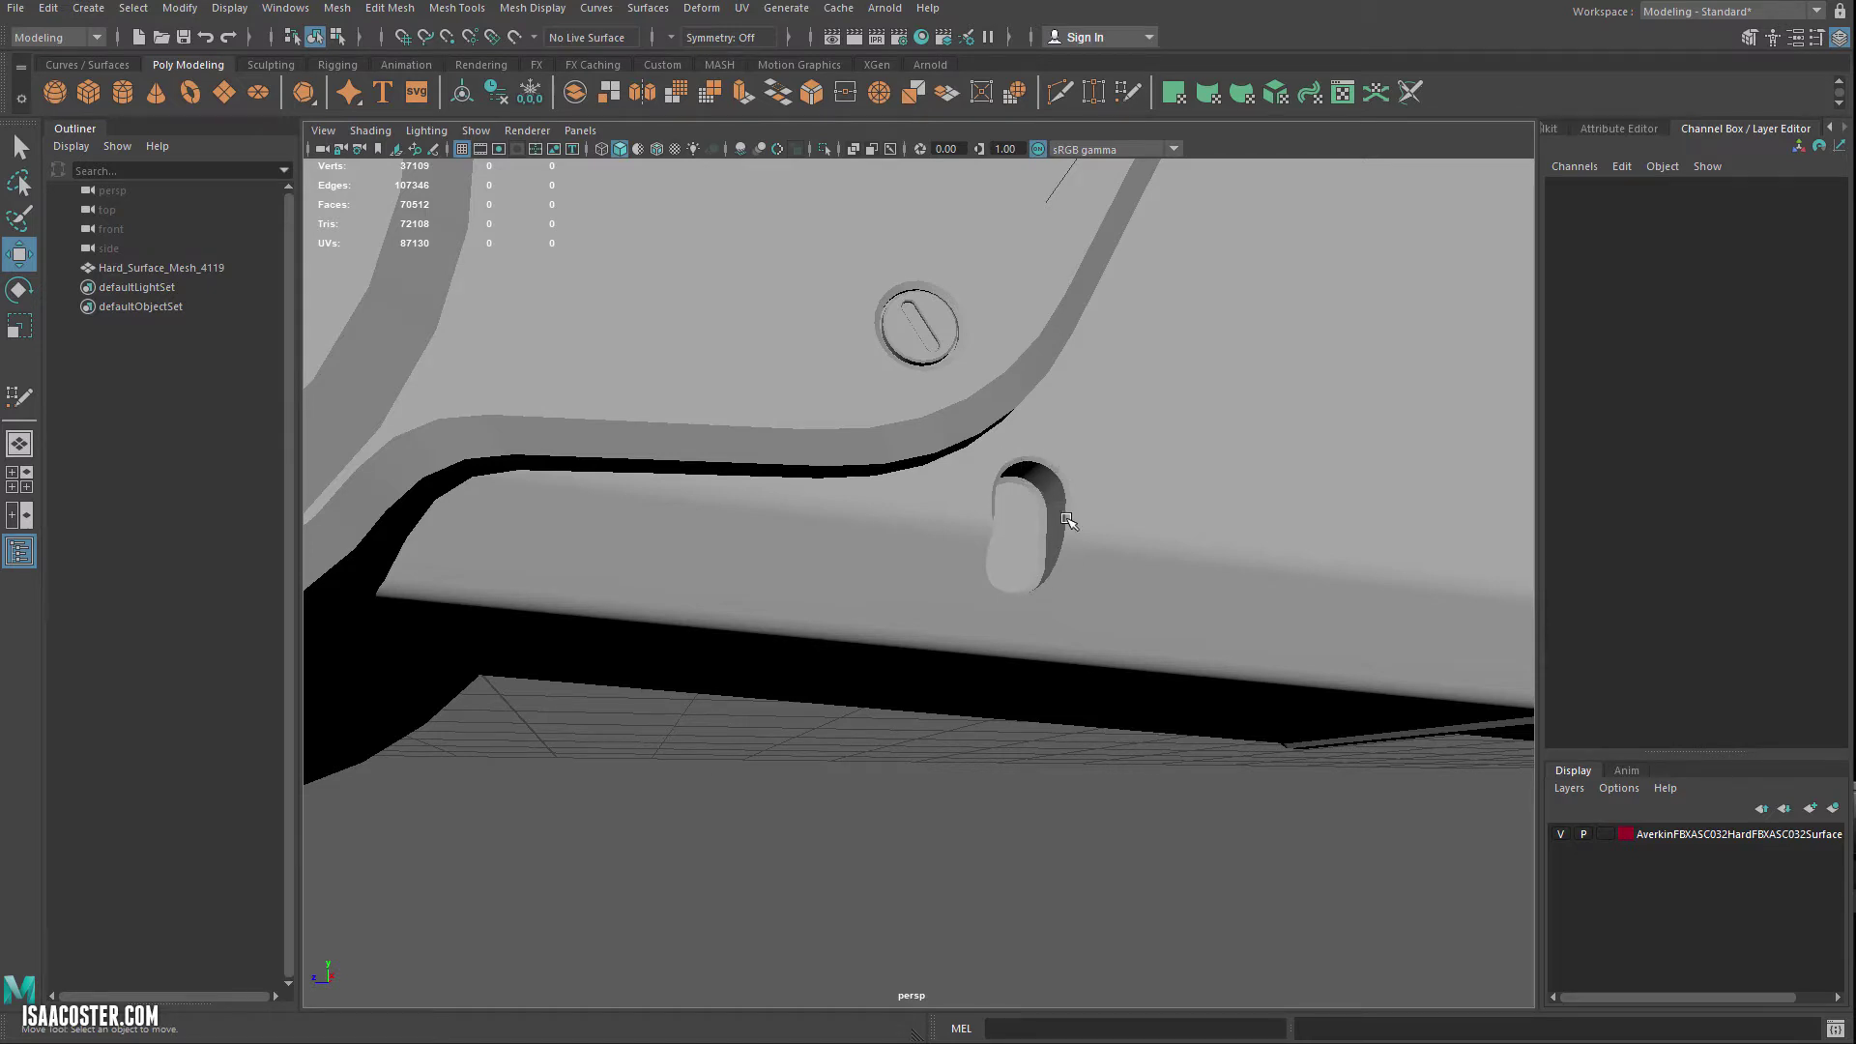
{"action": "left_click_drag", "start_coordinate": [1068, 521], "coordinate": [890, 549], "text": "alt"}
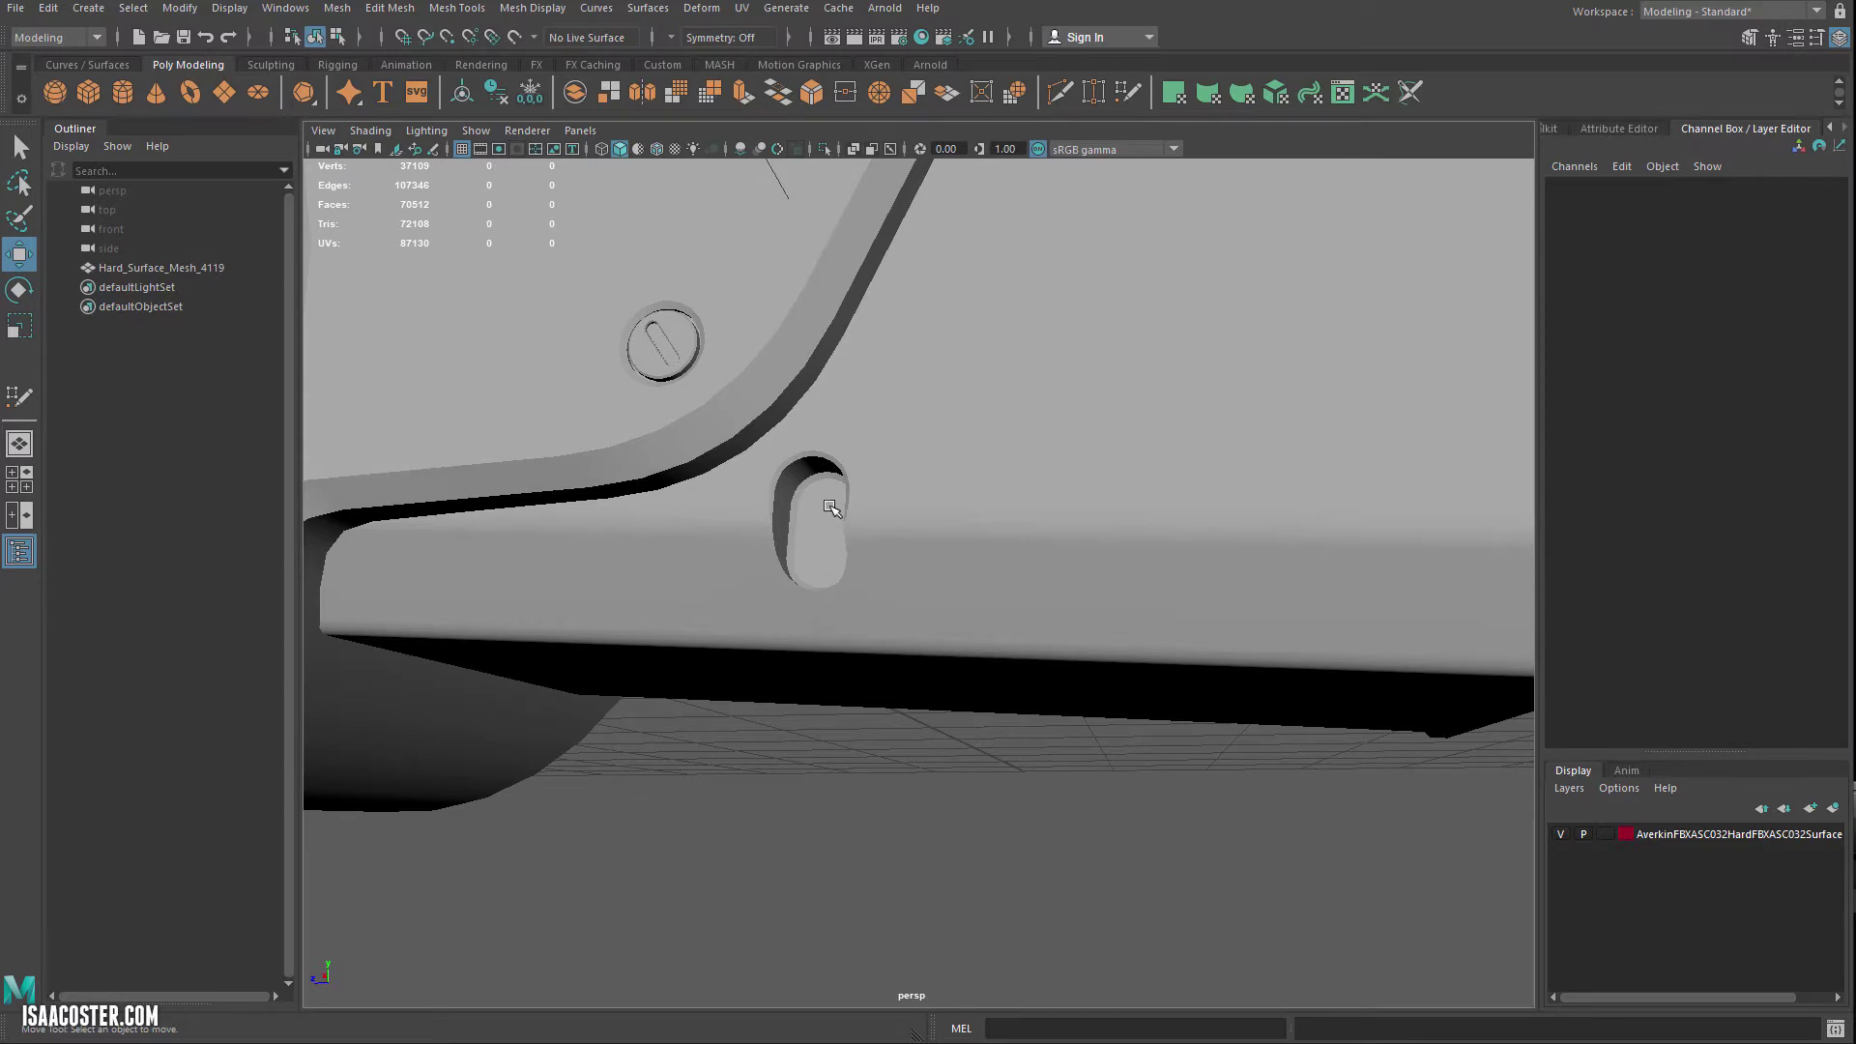
{"action": "mouse_move", "coordinate": [831, 507]}
{"action": "left_mouse_down", "text": "alt"}
{"action": "mouse_move", "coordinate": [890, 500]}
{"action": "mouse_move", "coordinate": [812, 503]}
{"action": "left_mouse_up", "text": "alt"}
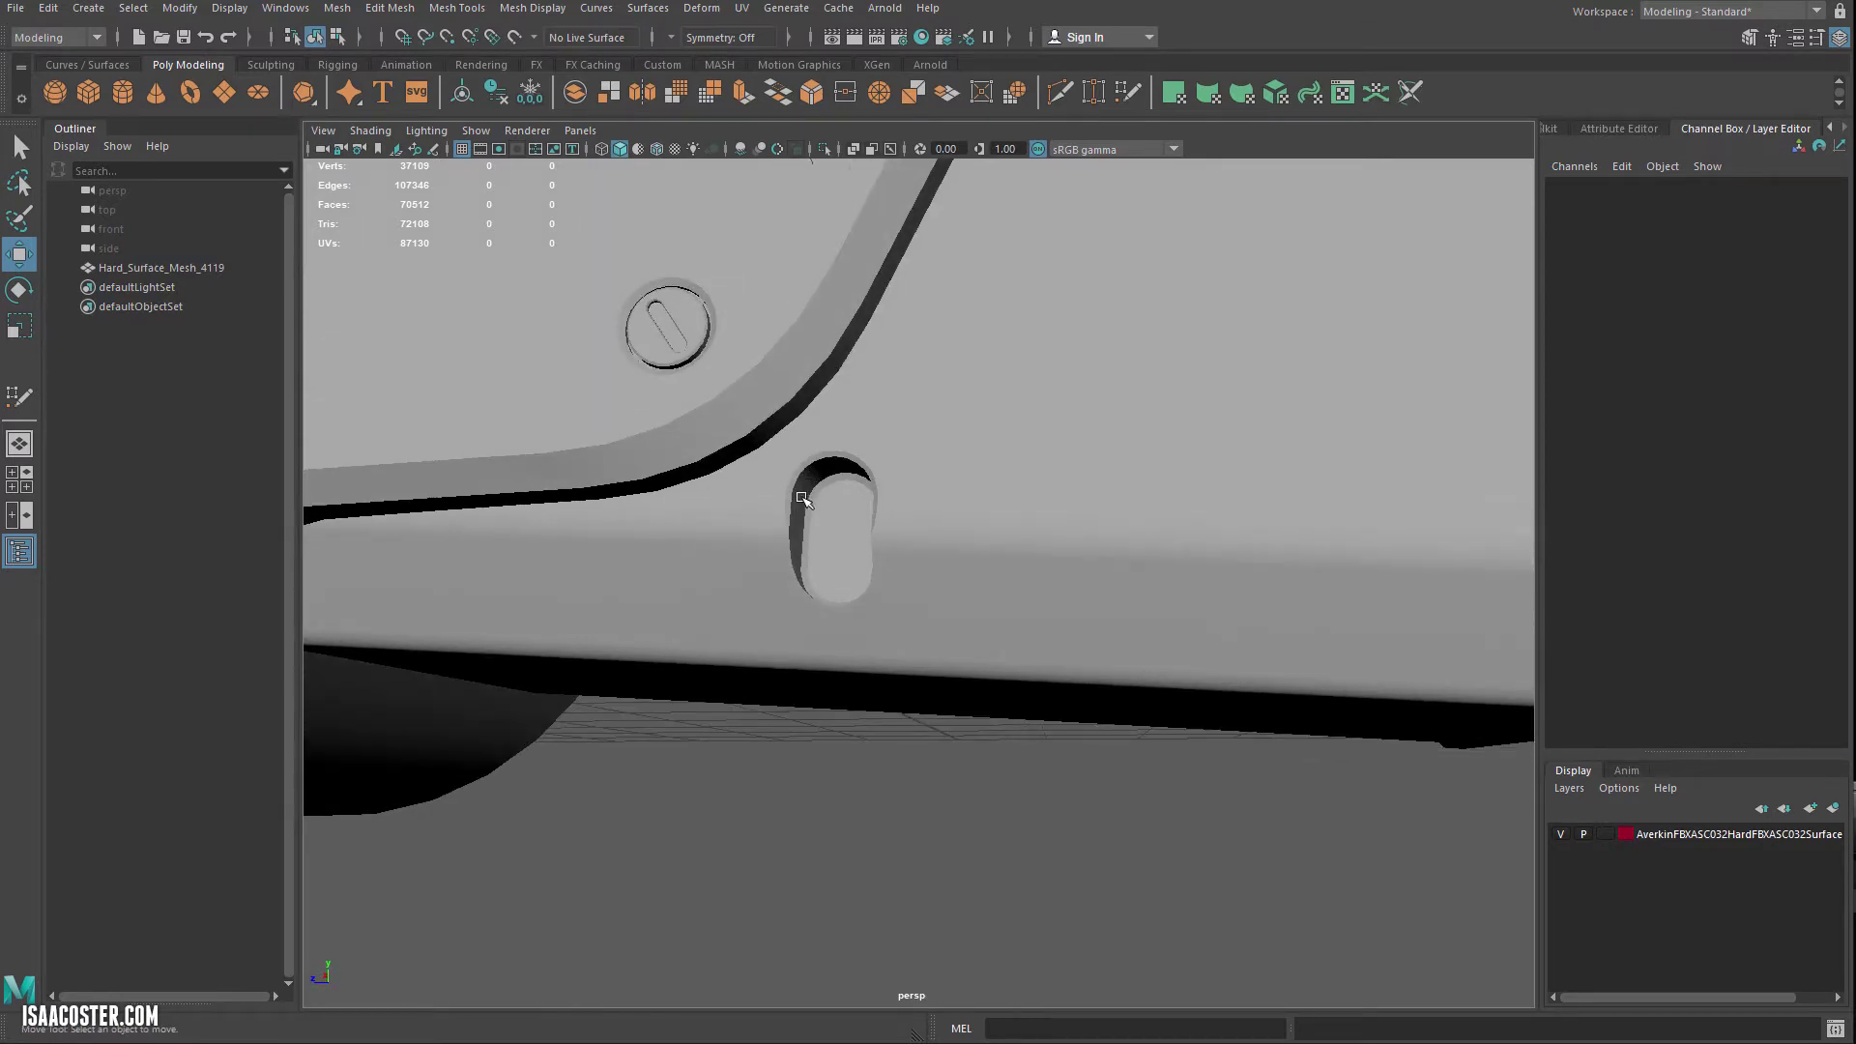
Step: Examine the lower body beyond the slot and the complete model in a three-quarter overview
{"action": "scroll", "coordinate": [1023, 494], "scroll_direction": "down", "scroll_amount": 4}
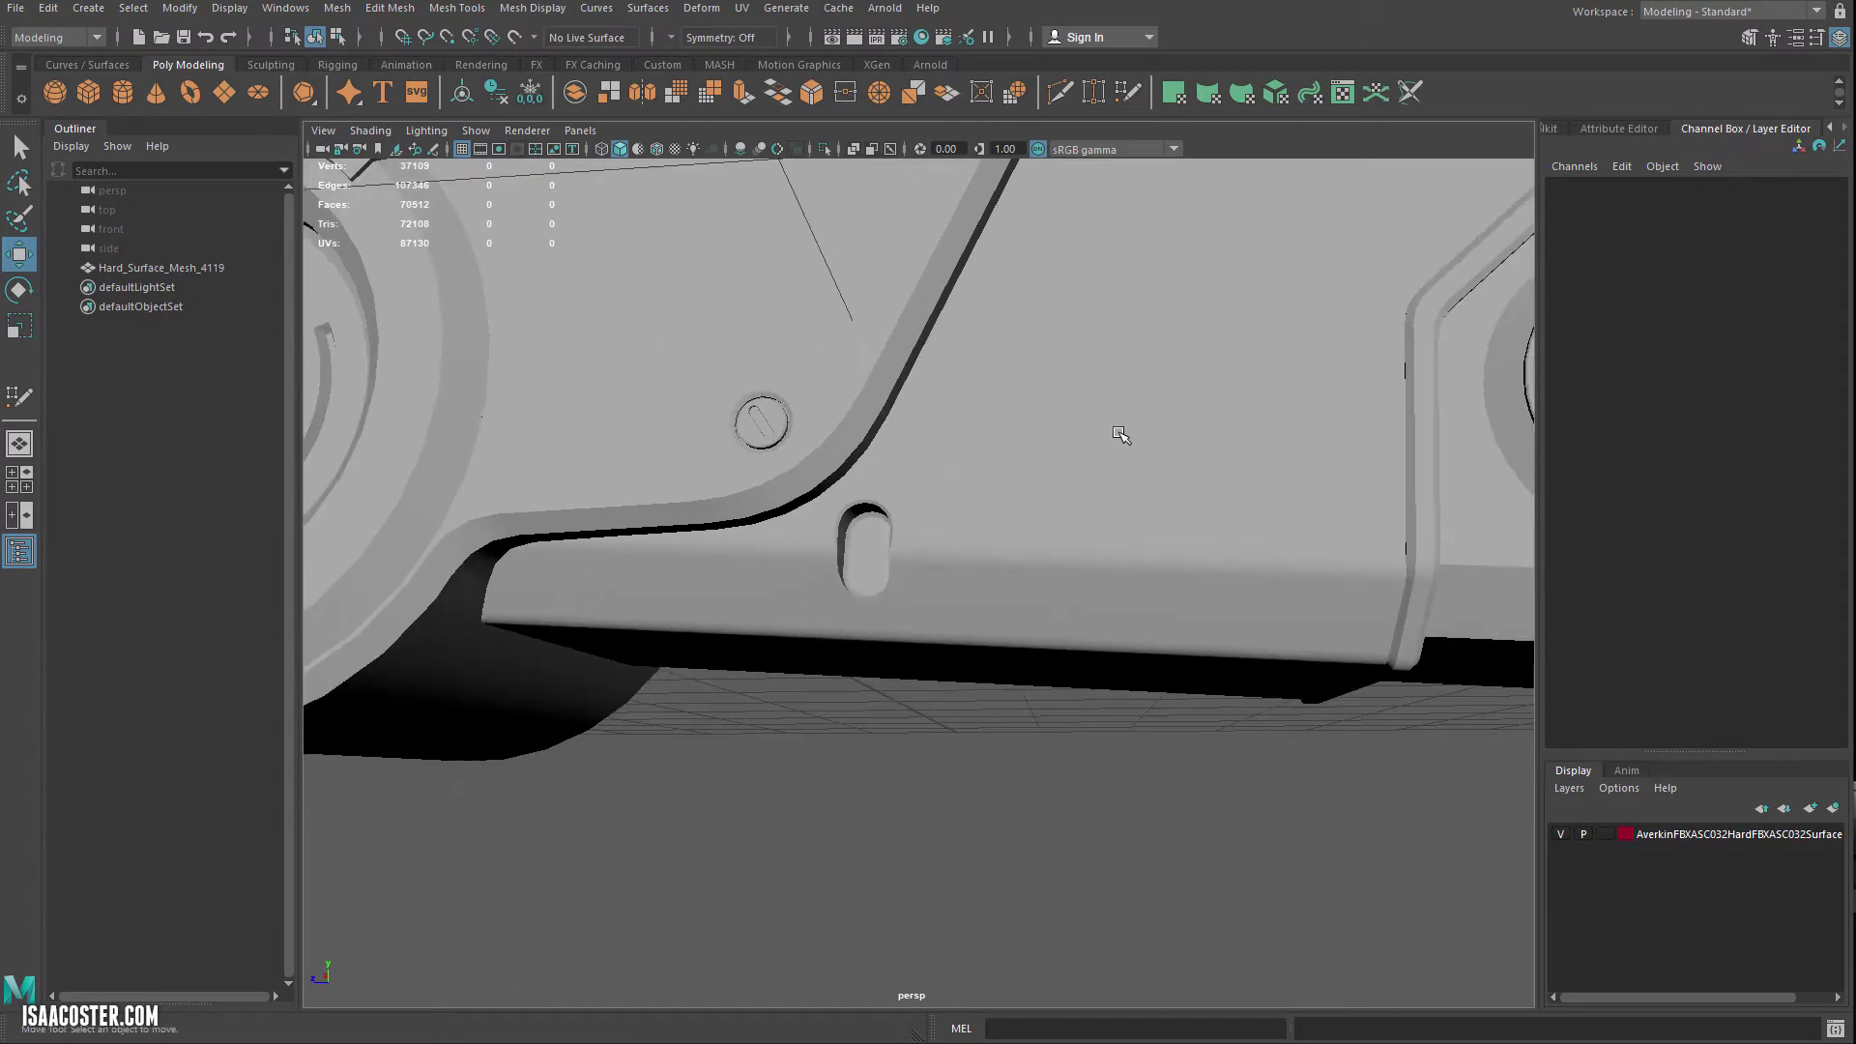
{"action": "middle_click_drag", "start_coordinate": [1068, 433], "coordinate": [762, 513], "text": "alt"}
{"action": "scroll", "coordinate": [764, 512], "scroll_direction": "down", "scroll_amount": 5}
{"action": "left_click_drag", "start_coordinate": [990, 435], "coordinate": [1080, 495], "text": "alt"}
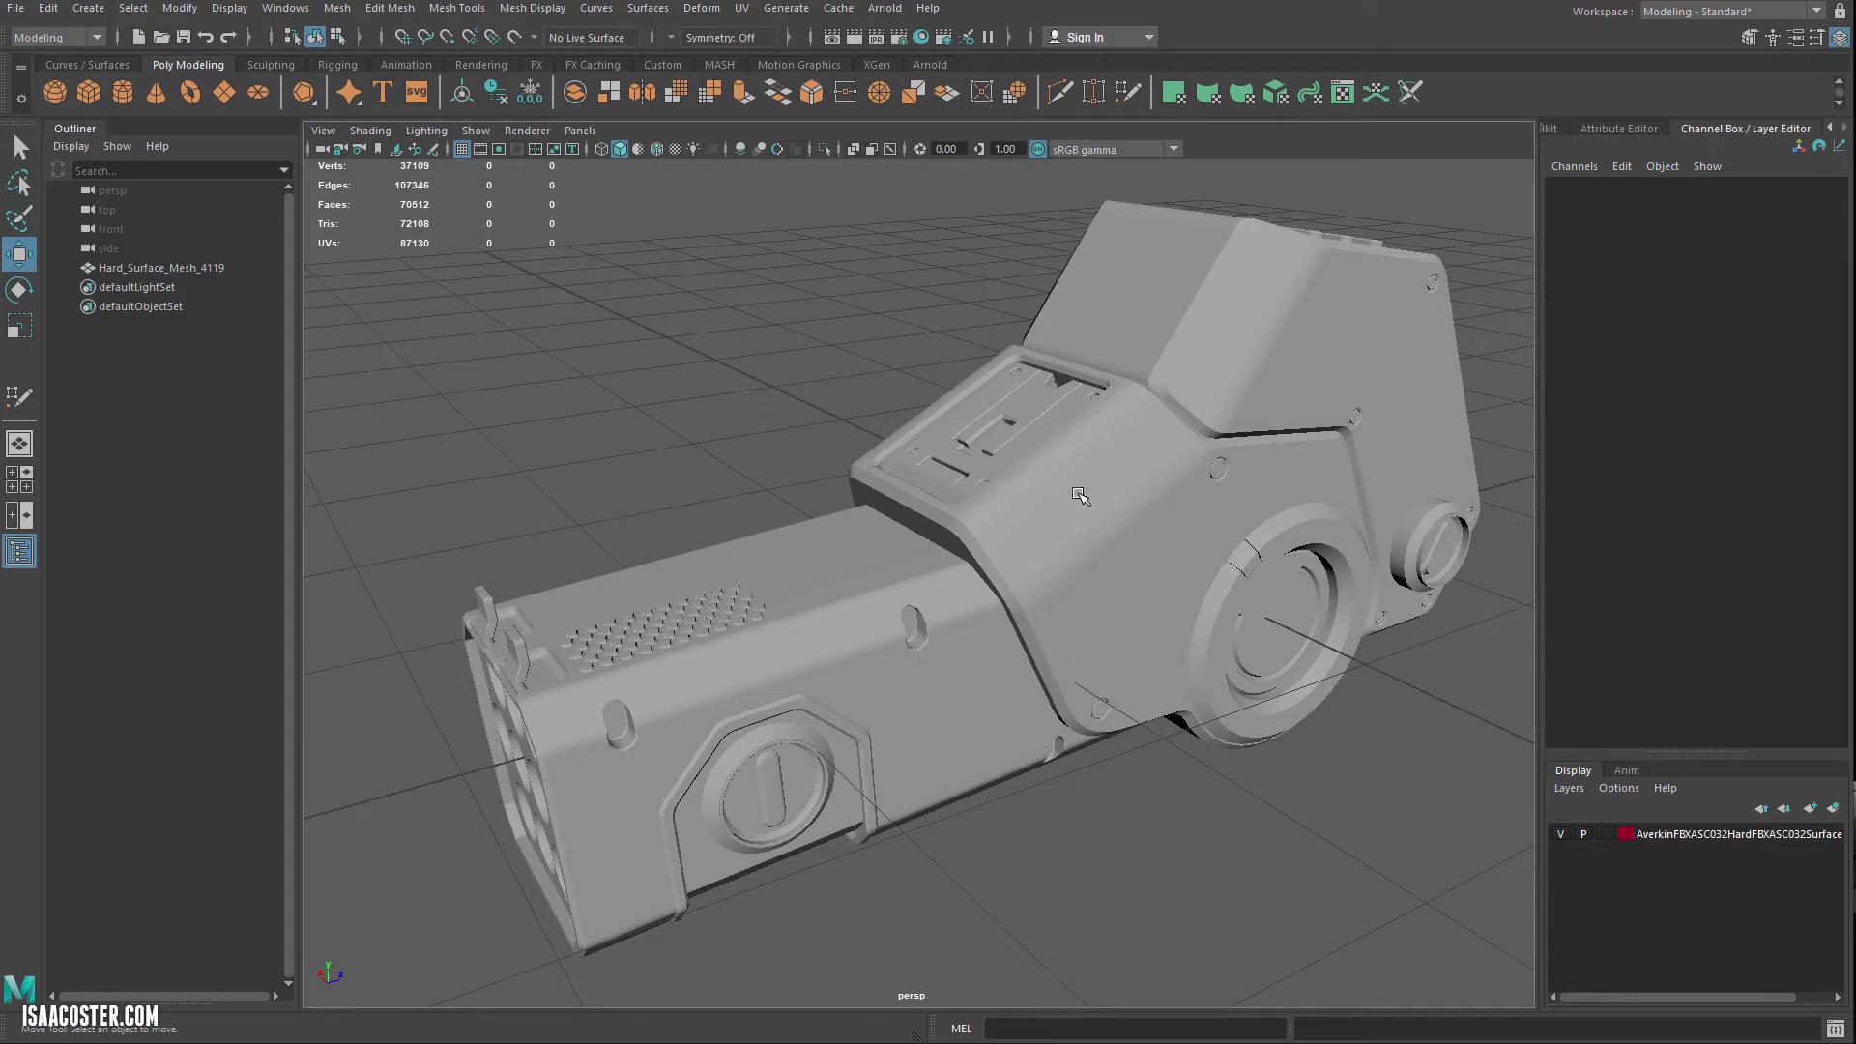
{"action": "left_click_drag", "start_coordinate": [1075, 514], "coordinate": [1076, 570], "text": "alt"}
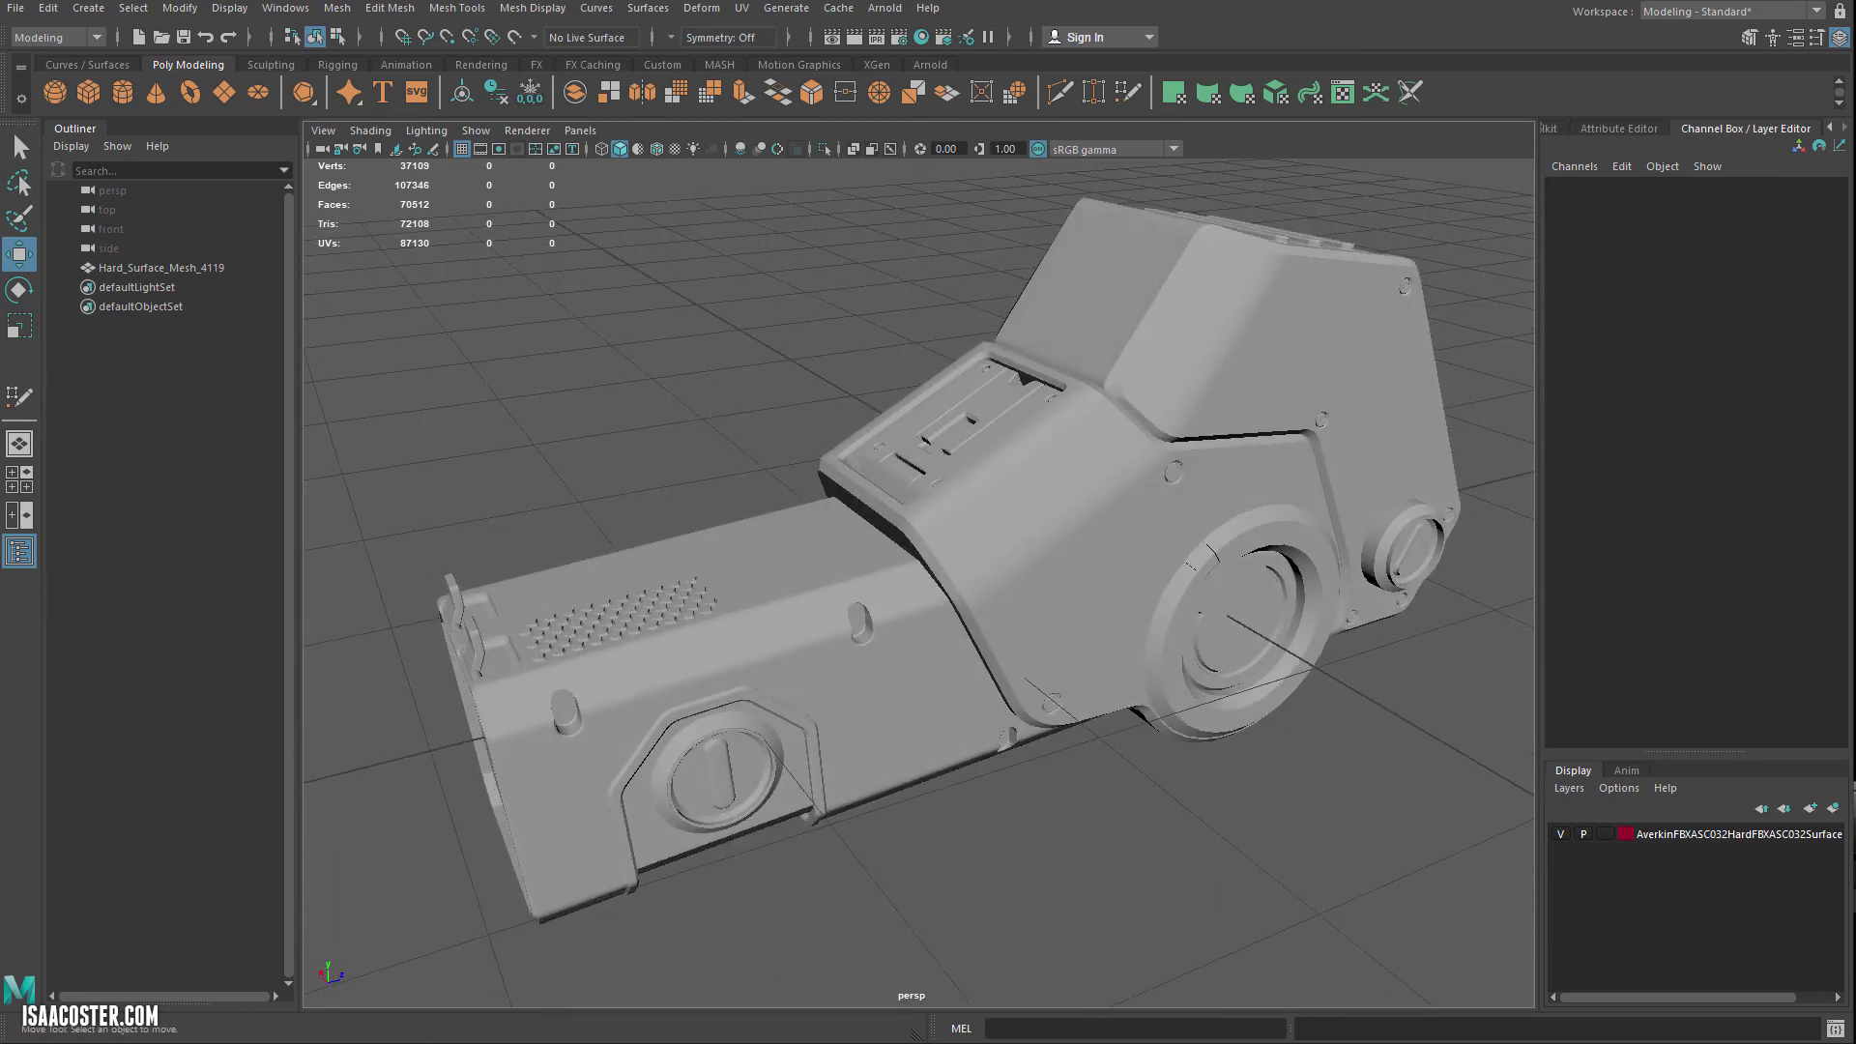